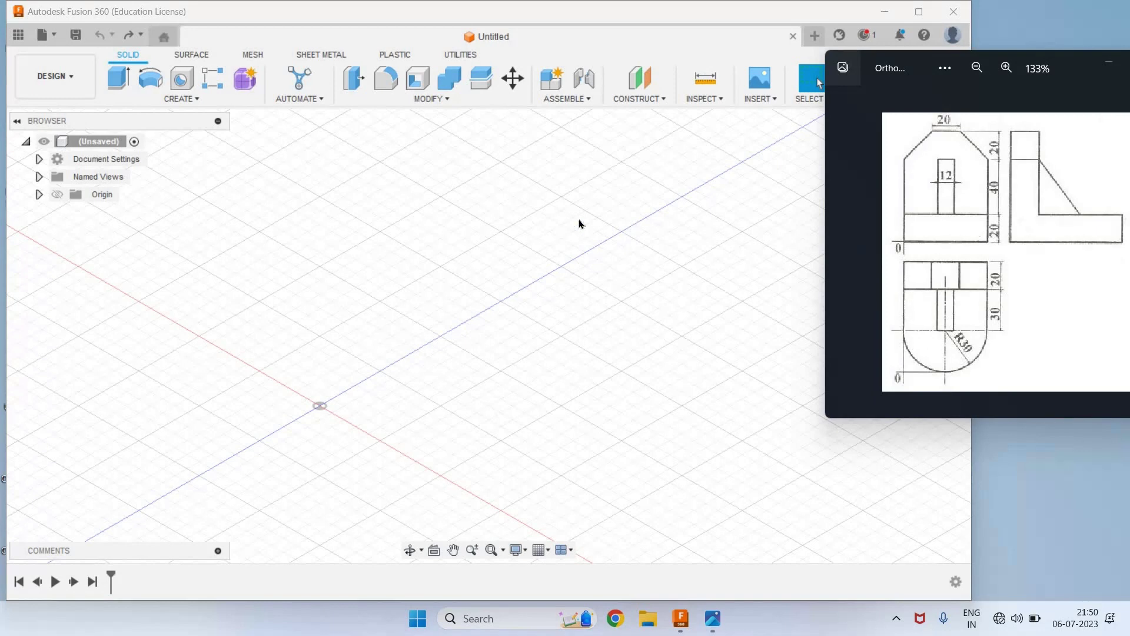
# Step: Start a new sketch on the horizontal ground plane
pyautogui.click(924, 152)
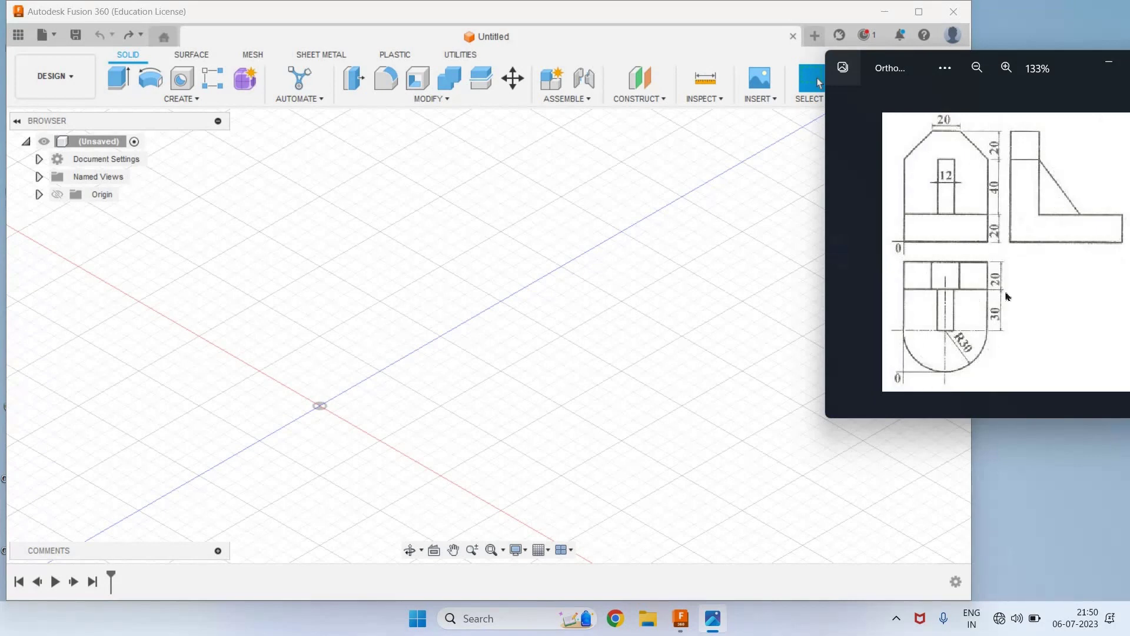
pyautogui.click(185, 101)
pyautogui.click(187, 100)
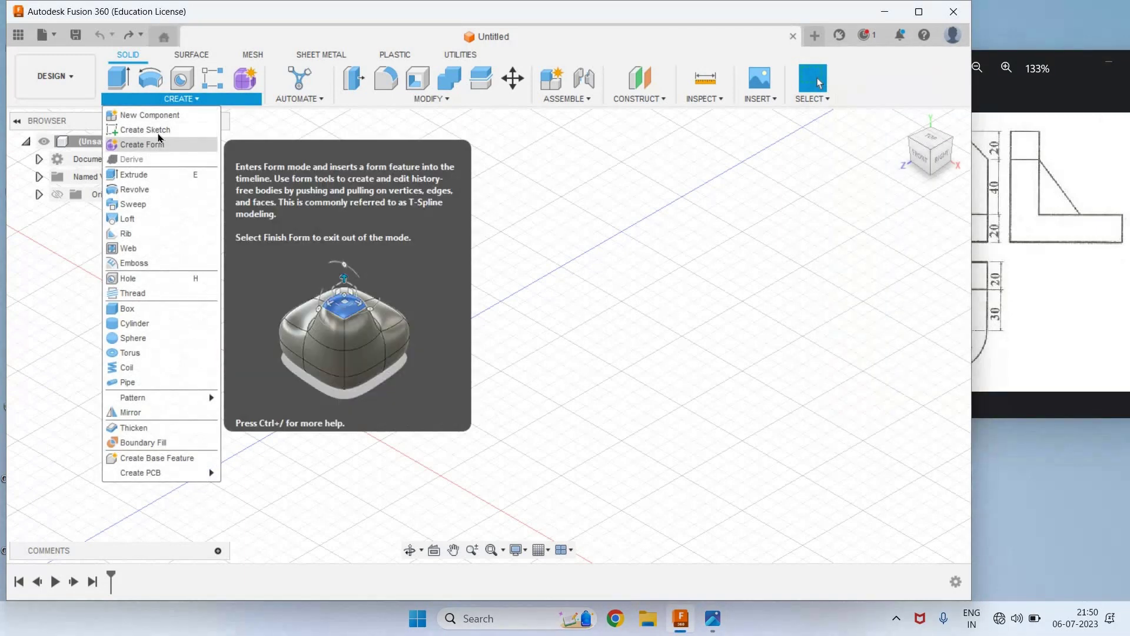
pyautogui.click(159, 136)
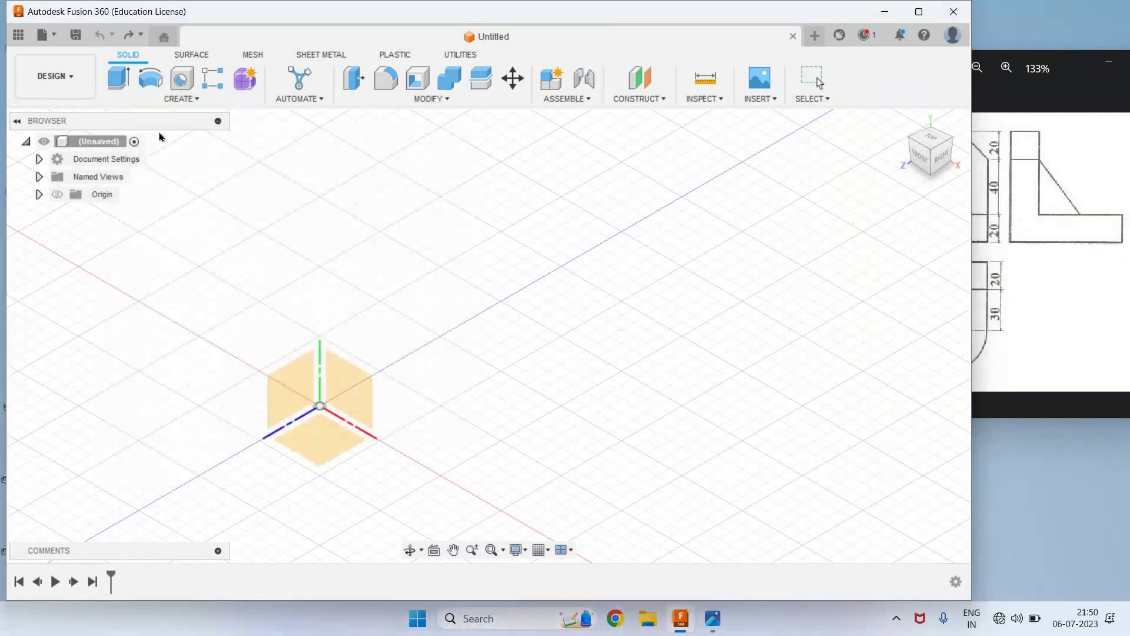
pyautogui.click(321, 439)
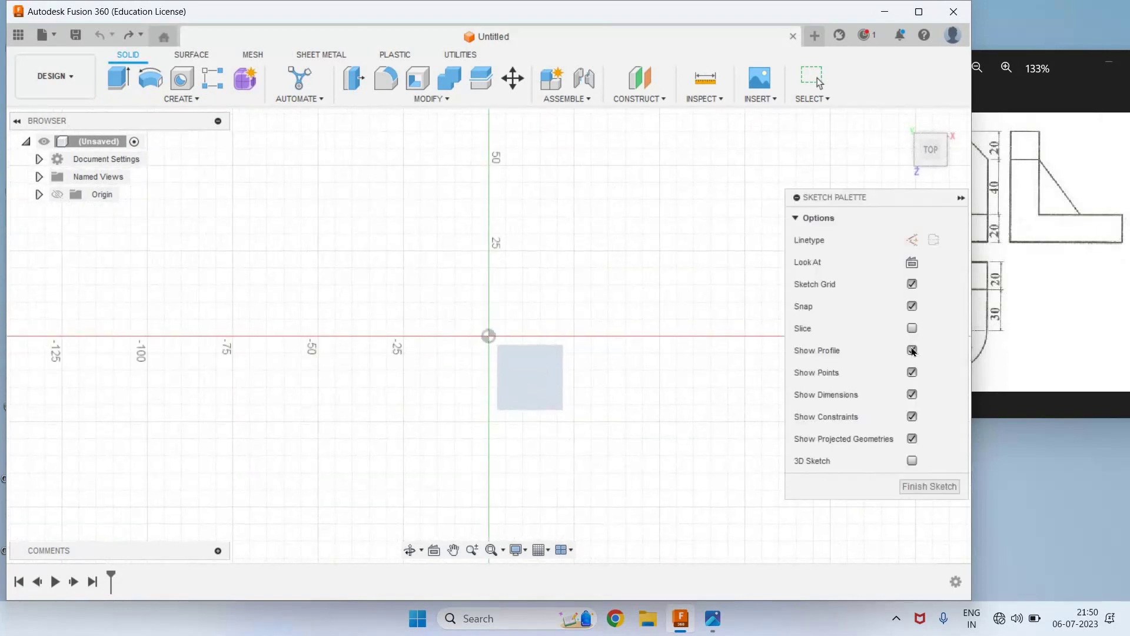
# Step: Sketch a closed U-shaped outline with straight sides about 20 mm long and a tangent end arc of about 20 mm radius
pyautogui.hotkey('alt', 'Tab')
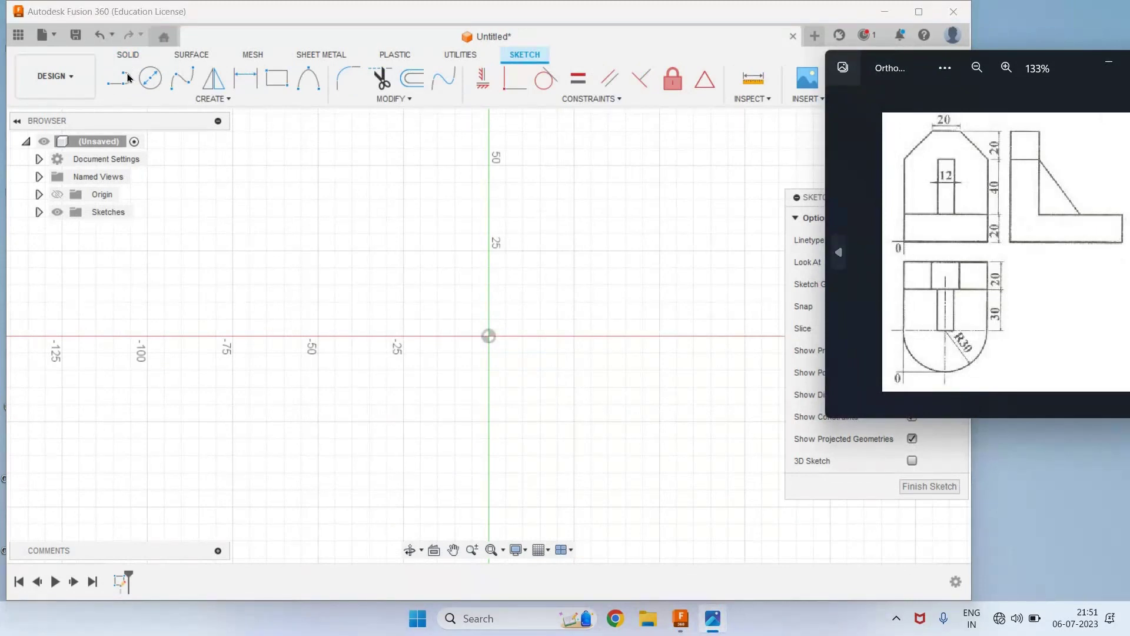
pyautogui.click(118, 82)
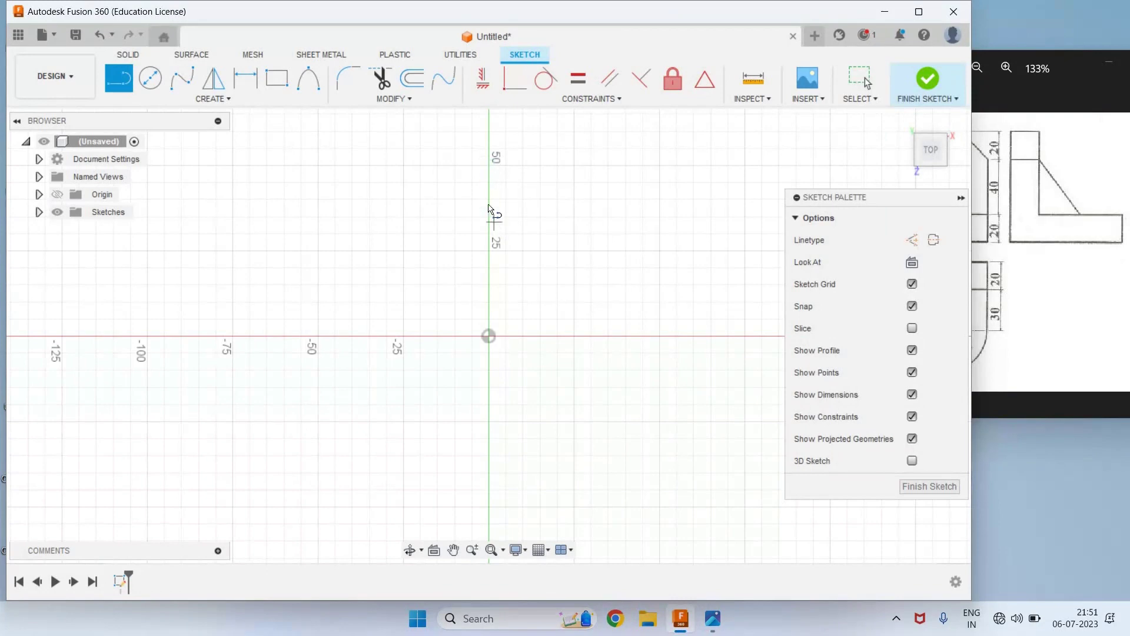
pyautogui.click(489, 148)
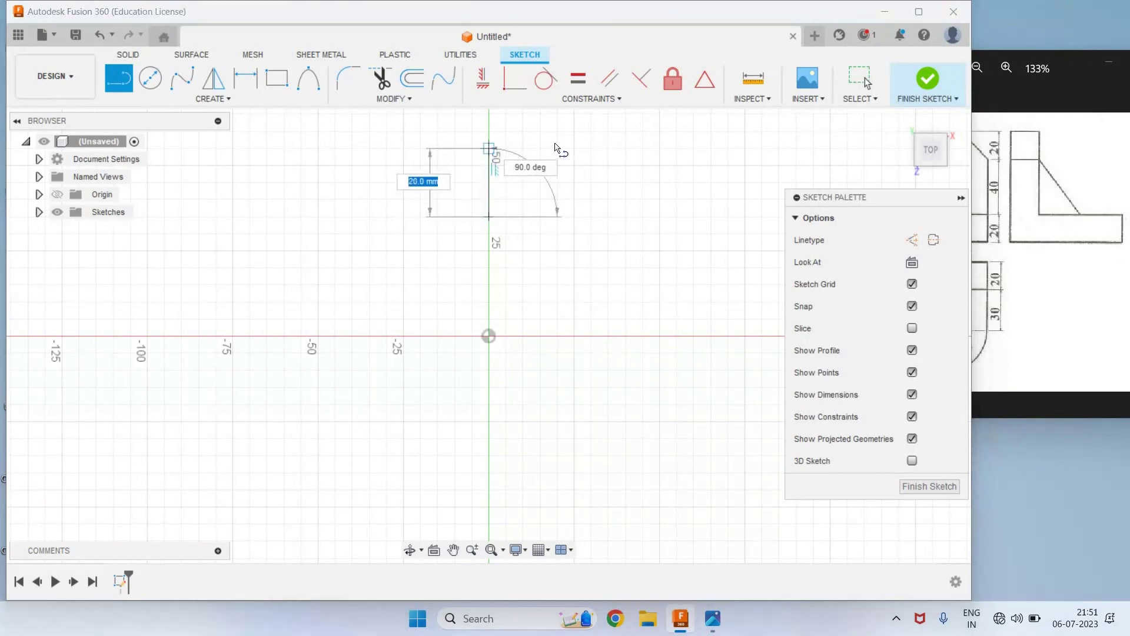
pyautogui.click(625, 149)
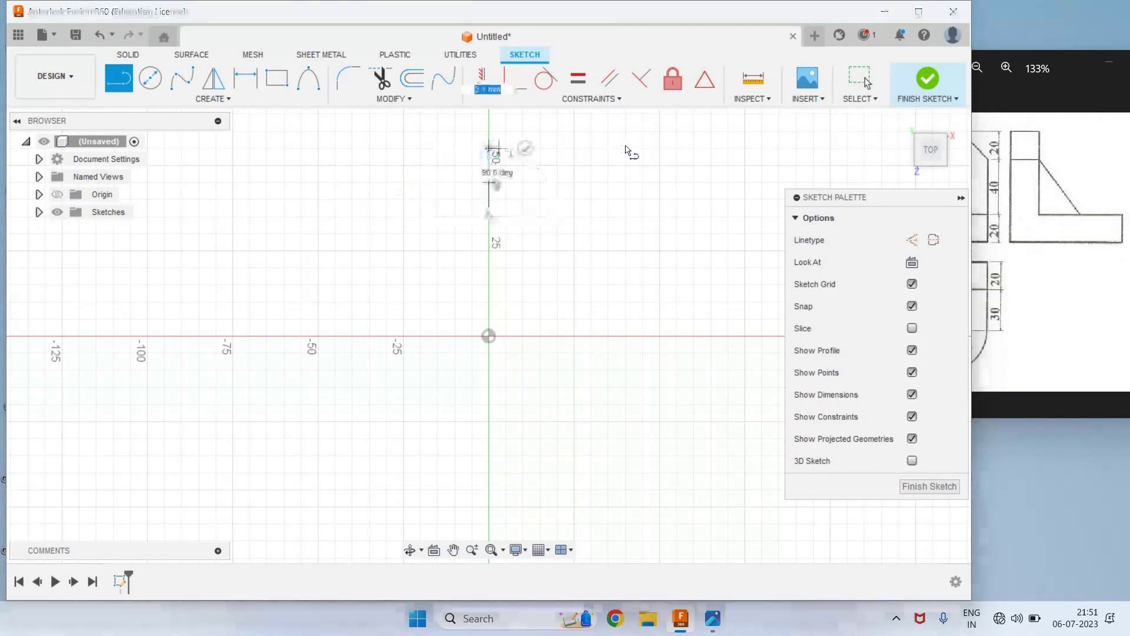
pyautogui.click(625, 216)
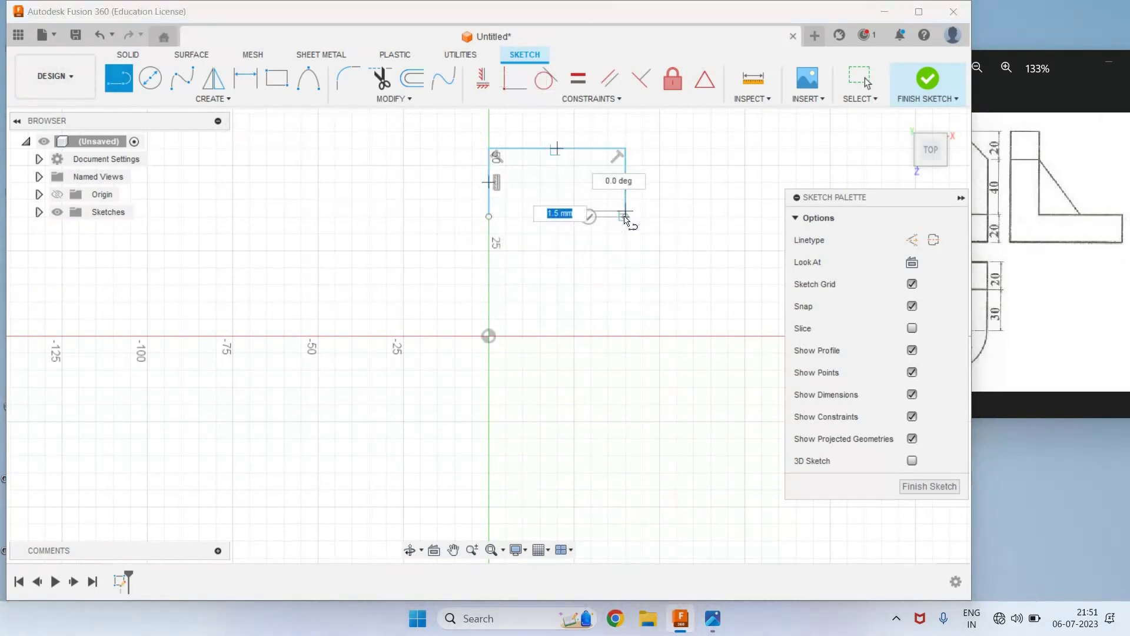
pyautogui.moveTo(626, 219); pyautogui.dragTo(488, 216)
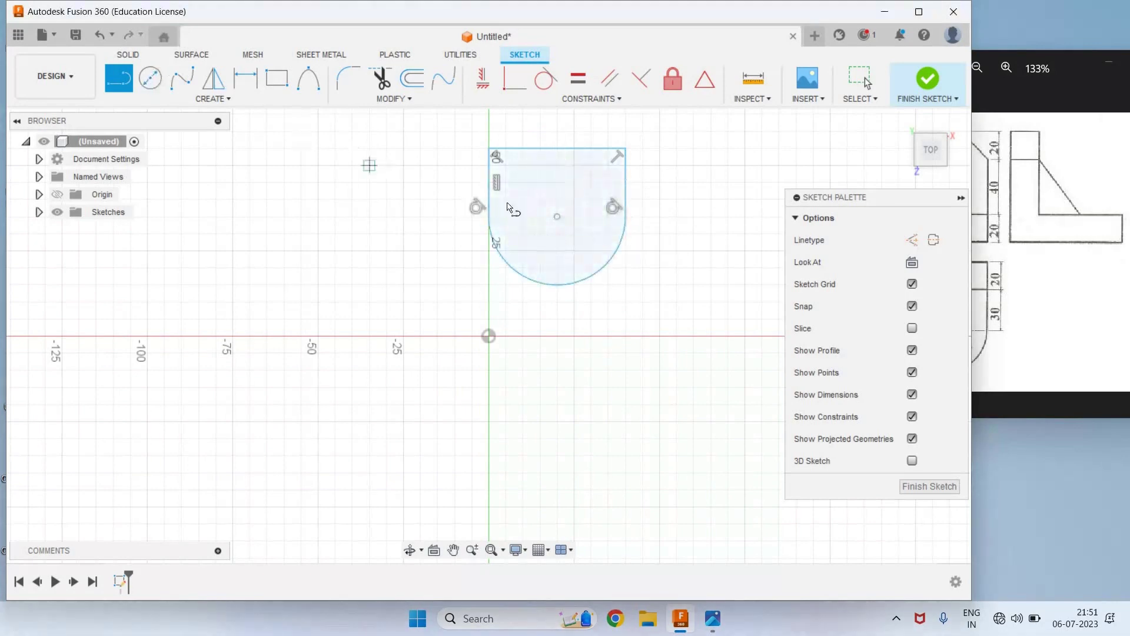
pyautogui.press('c')
pyautogui.press('Escape')
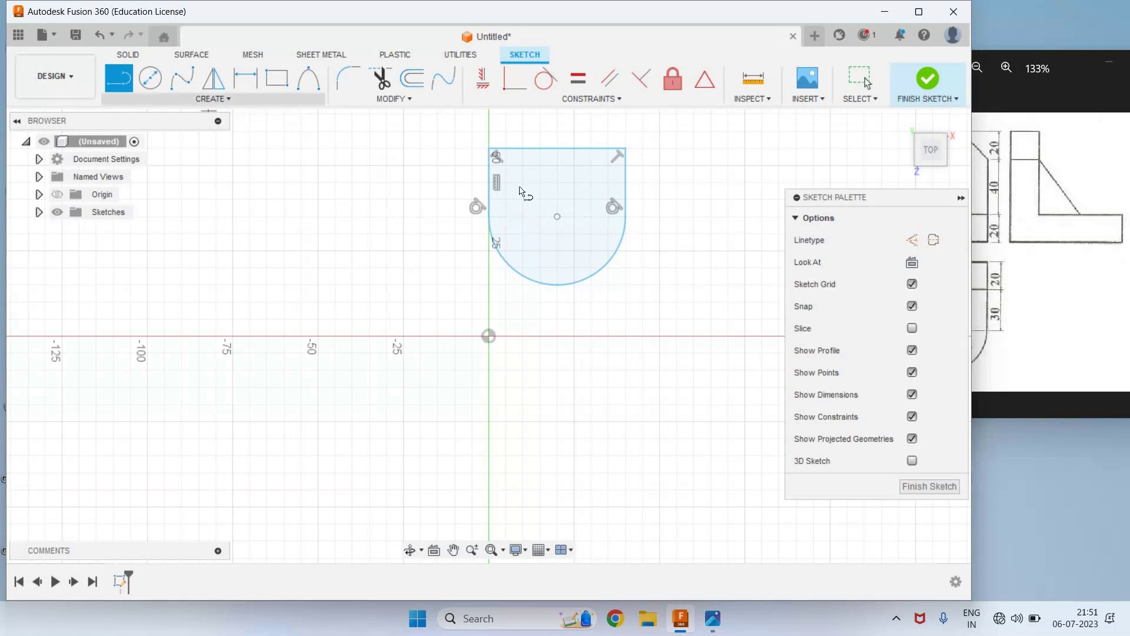
pyautogui.press('l')
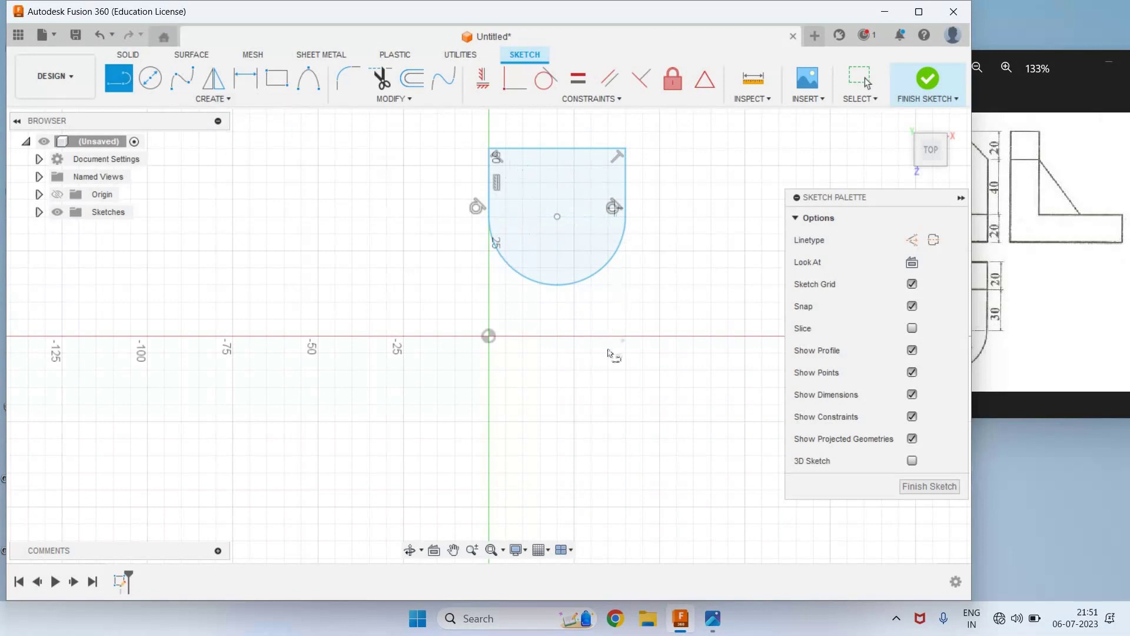
# Step: Check the reference drawing and dimension the end arc's radius as 30 mm
pyautogui.click(988, 353)
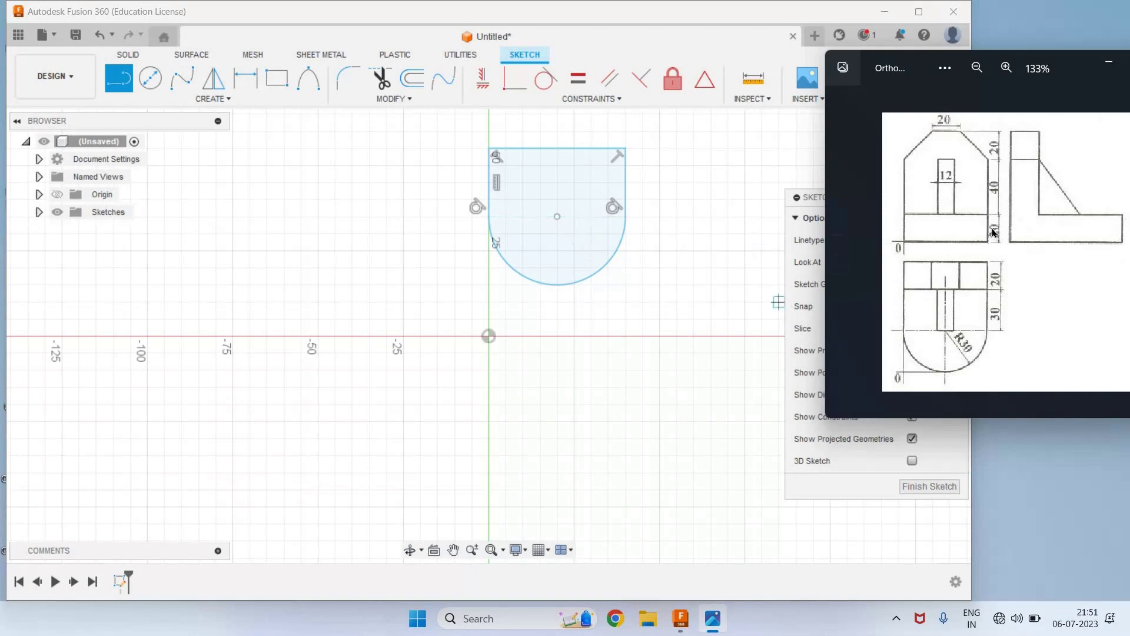
pyautogui.click(248, 89)
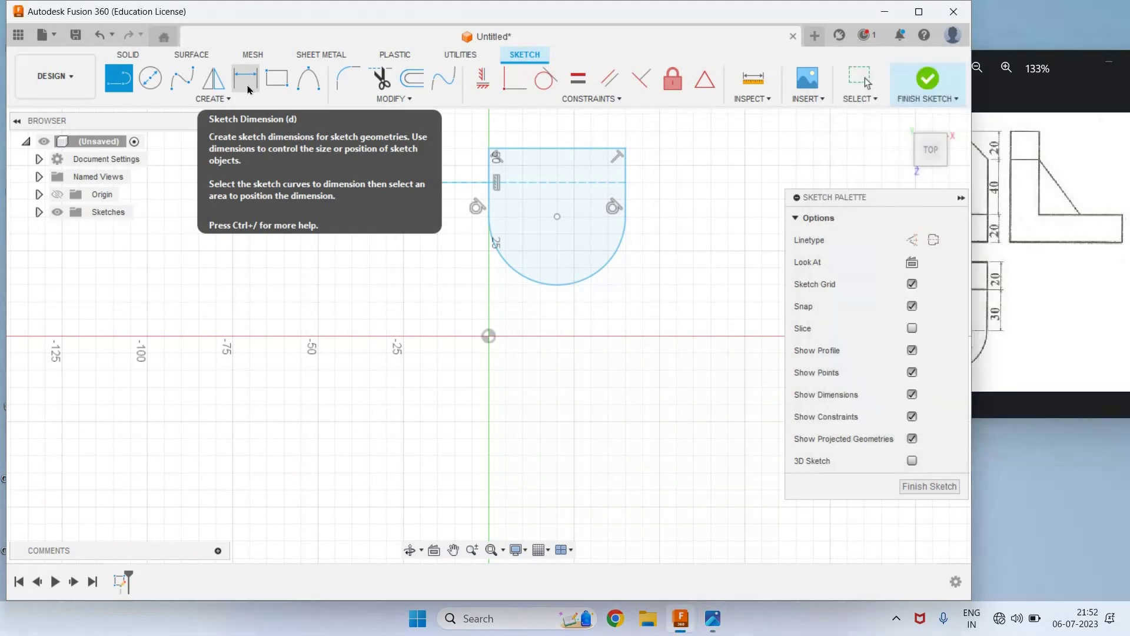
pyautogui.click(249, 89)
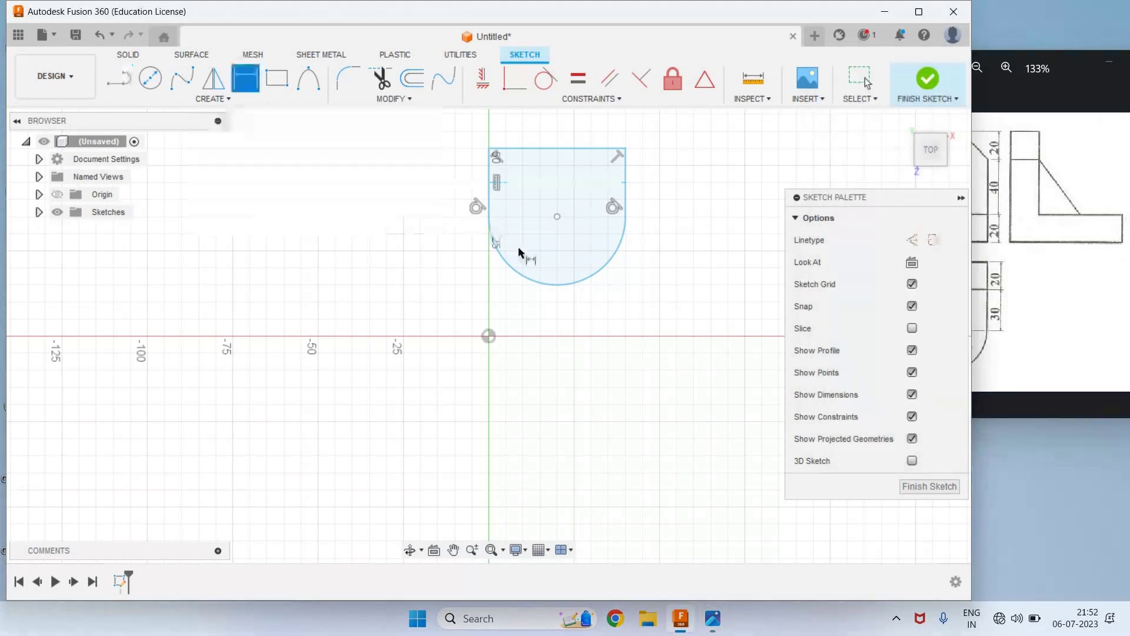
pyautogui.click(550, 285)
pyautogui.click(980, 353)
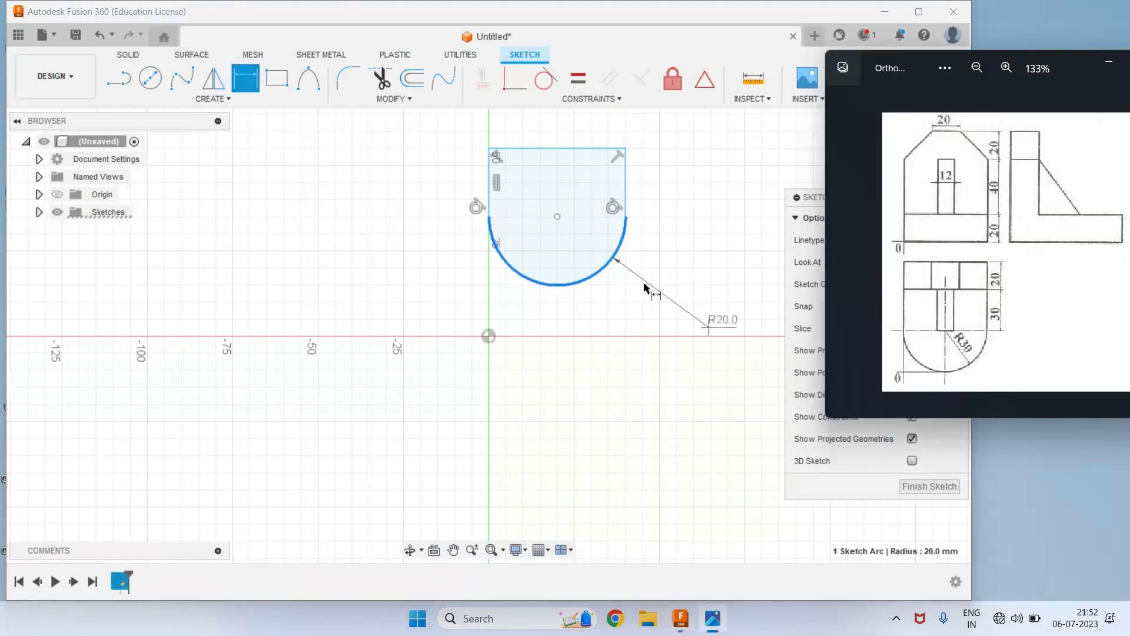
pyautogui.click(662, 303)
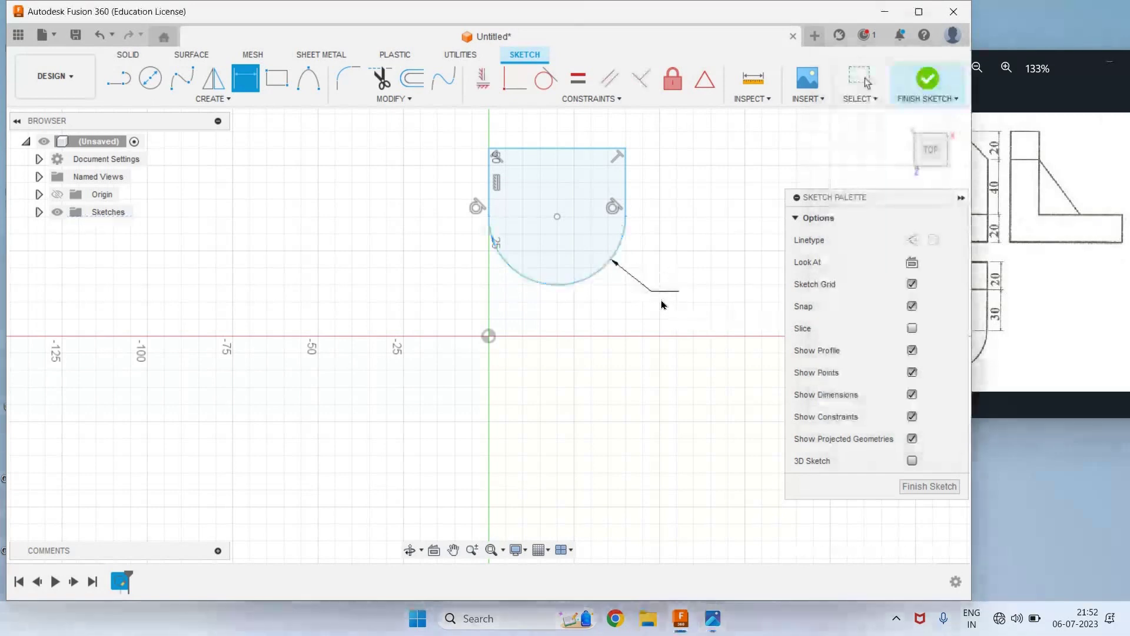
pyautogui.click(661, 304)
pyautogui.write('30')
pyautogui.press('Return')
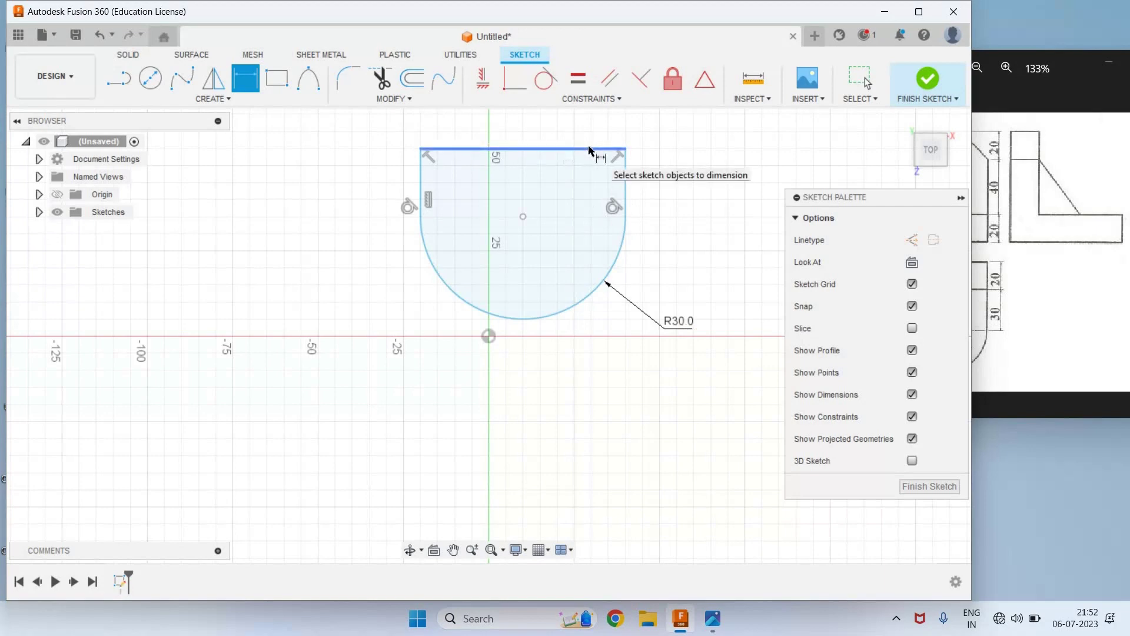
# Step: Dimension the vertical distance between the origin and the arc's centre as 30 mm
pyautogui.click(1007, 369)
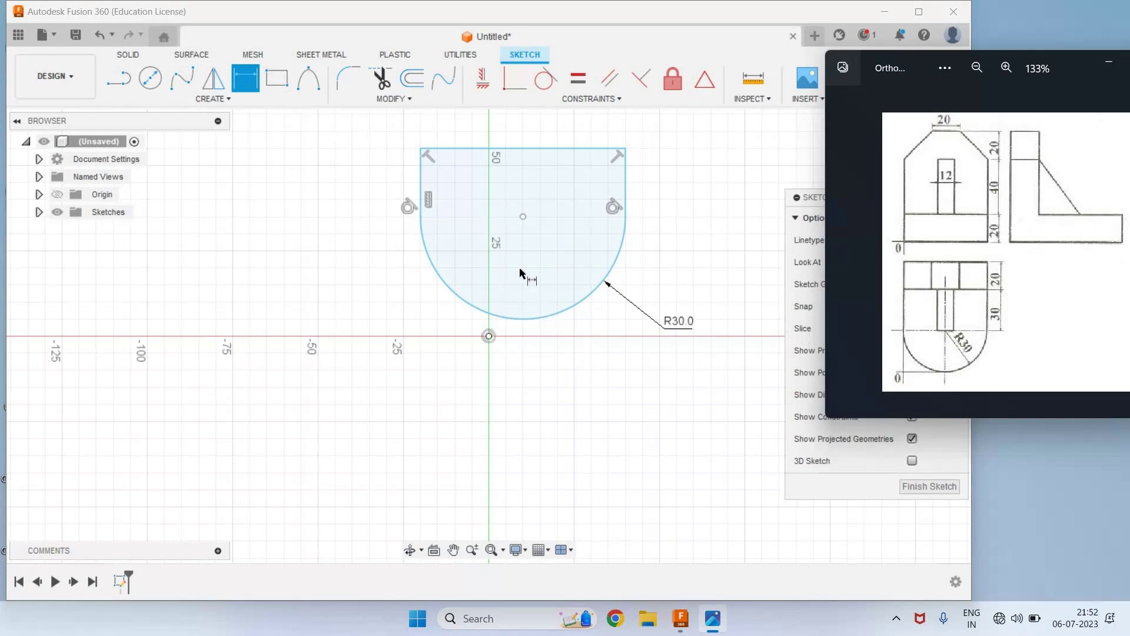
pyautogui.click(523, 217)
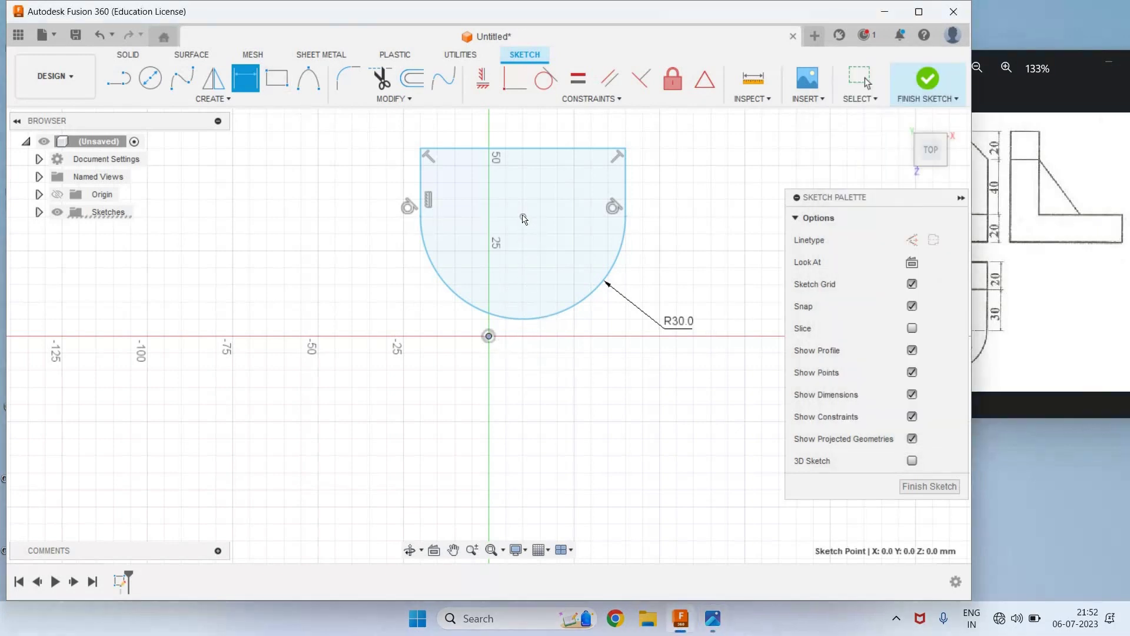
pyautogui.click(354, 271)
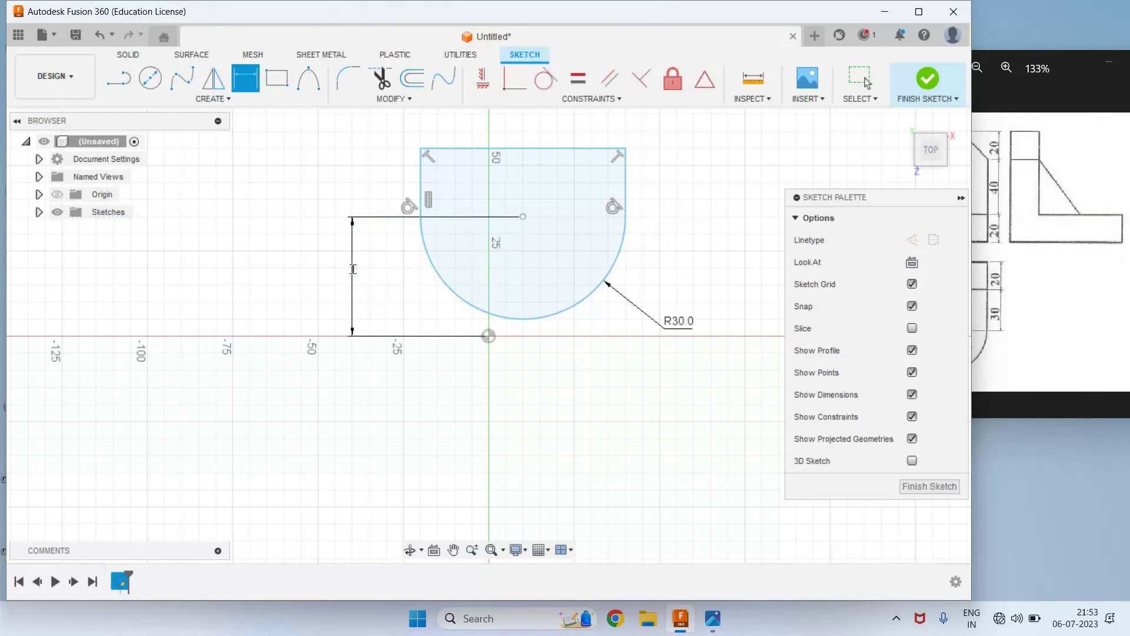
pyautogui.write('30')
pyautogui.press('Return')
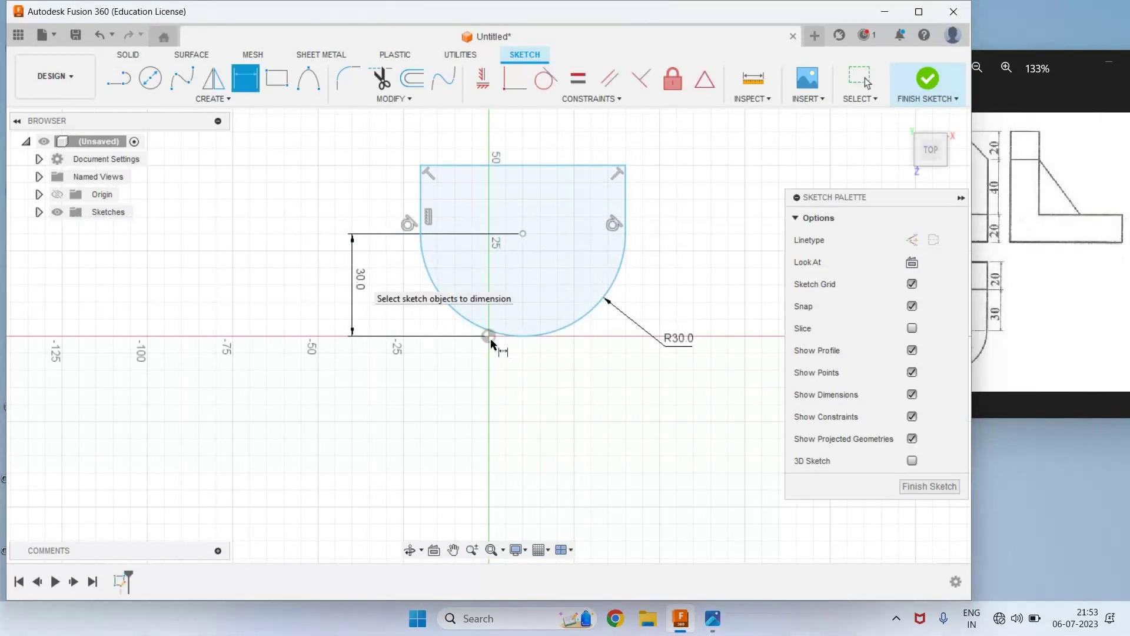
# Step: Dimension the horizontal distance between the origin and the arc's centre as 30 mm
pyautogui.click(489, 336)
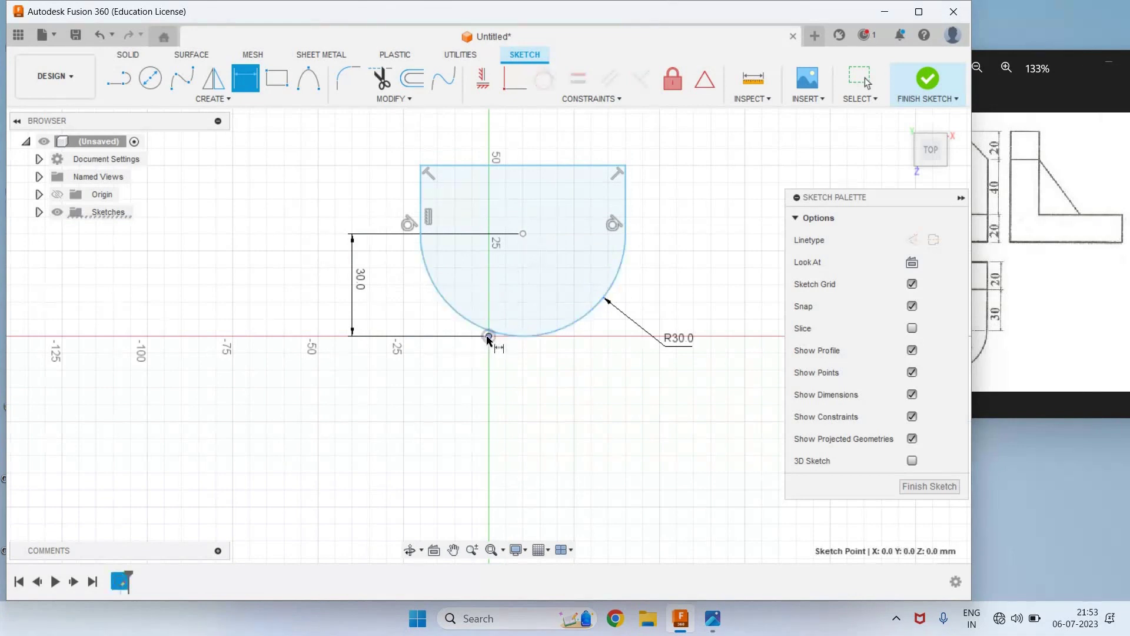
pyautogui.click(523, 234)
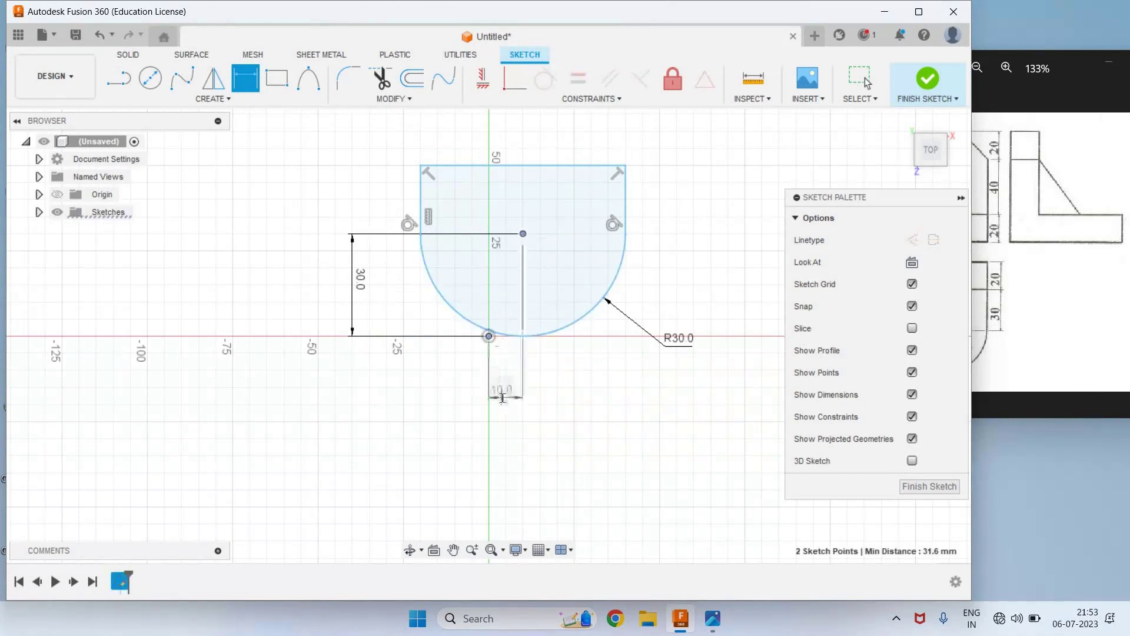
pyautogui.click(505, 397)
pyautogui.write('2')
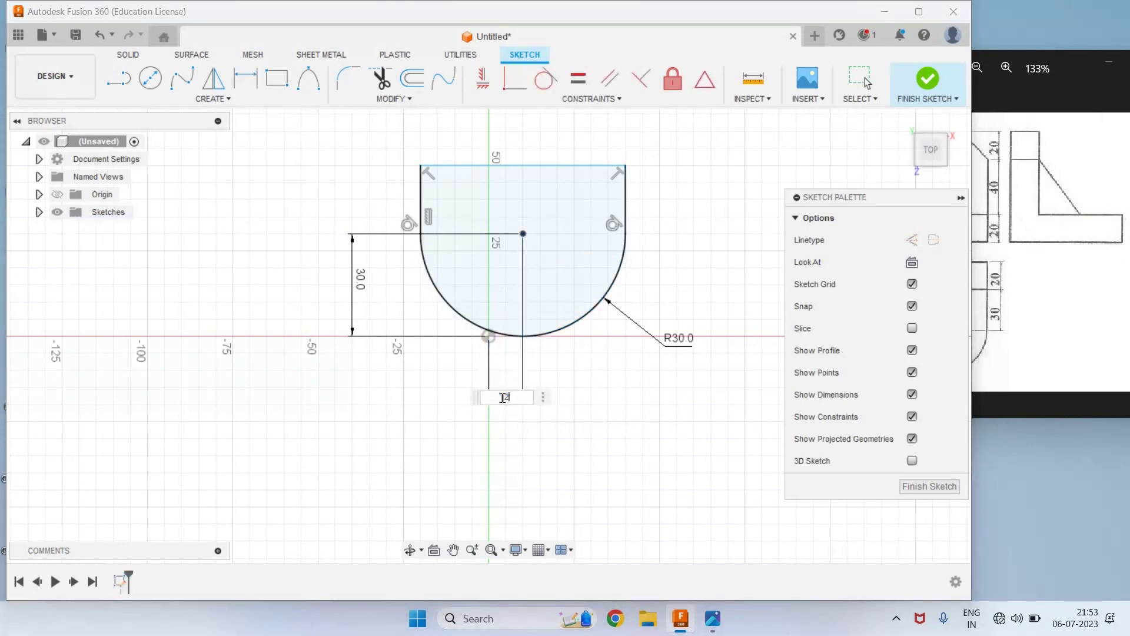
pyautogui.write('0')
pyautogui.press('Return')
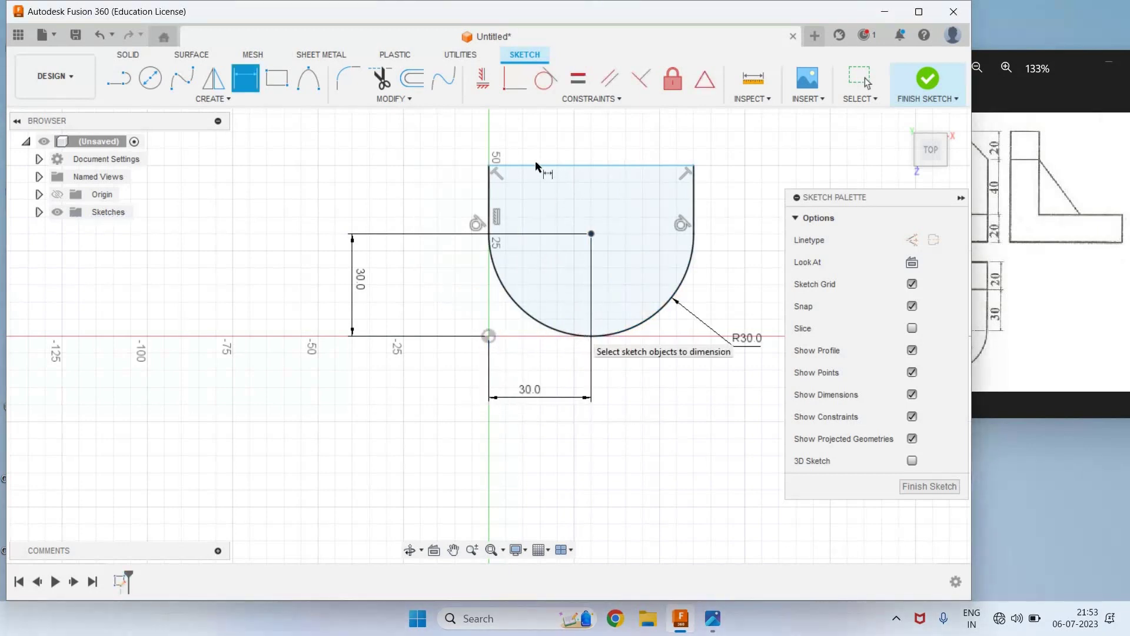
# Step: Dimension the outline's straight side as 50 mm and finish the sketch
pyautogui.click(996, 289)
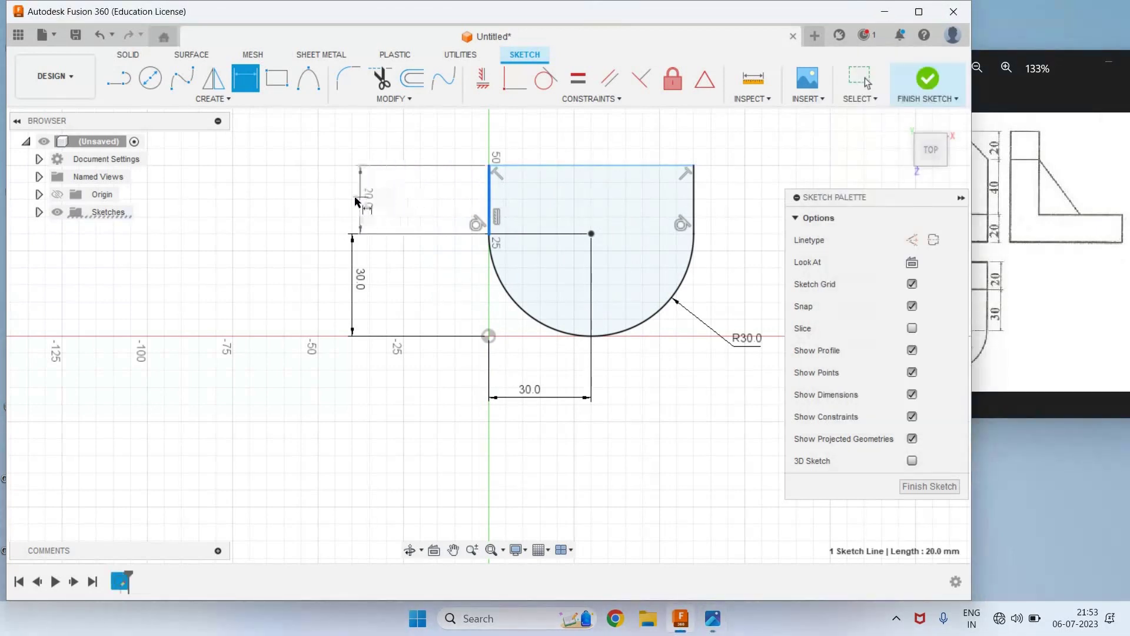
pyautogui.click(356, 202)
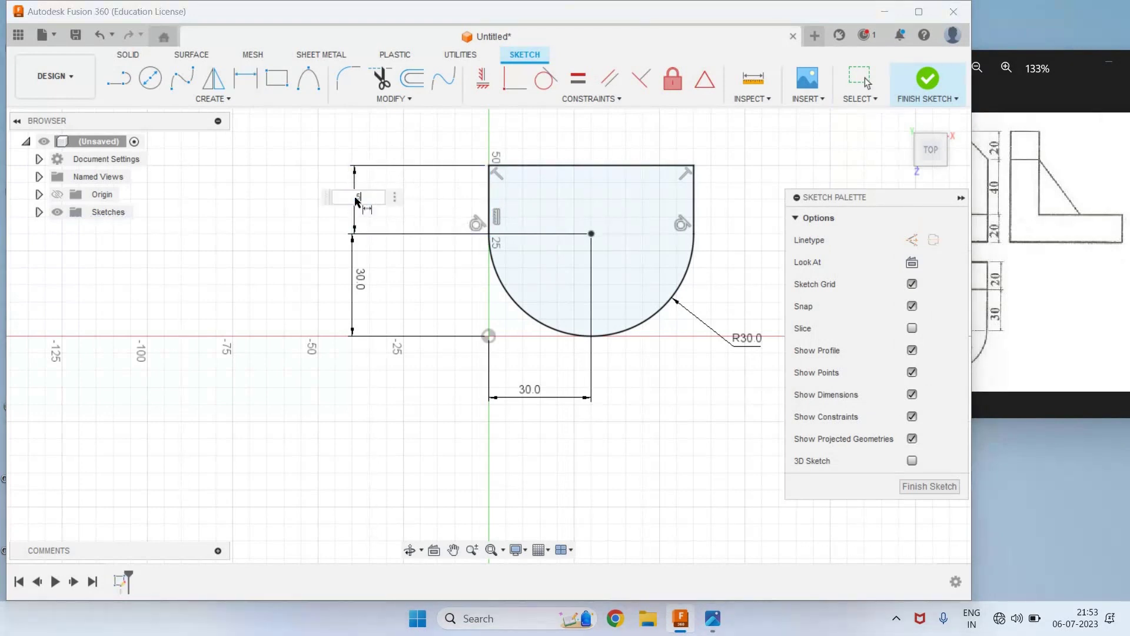
pyautogui.write('50')
pyautogui.press('Return')
pyautogui.scroll(-2, 513, 186)
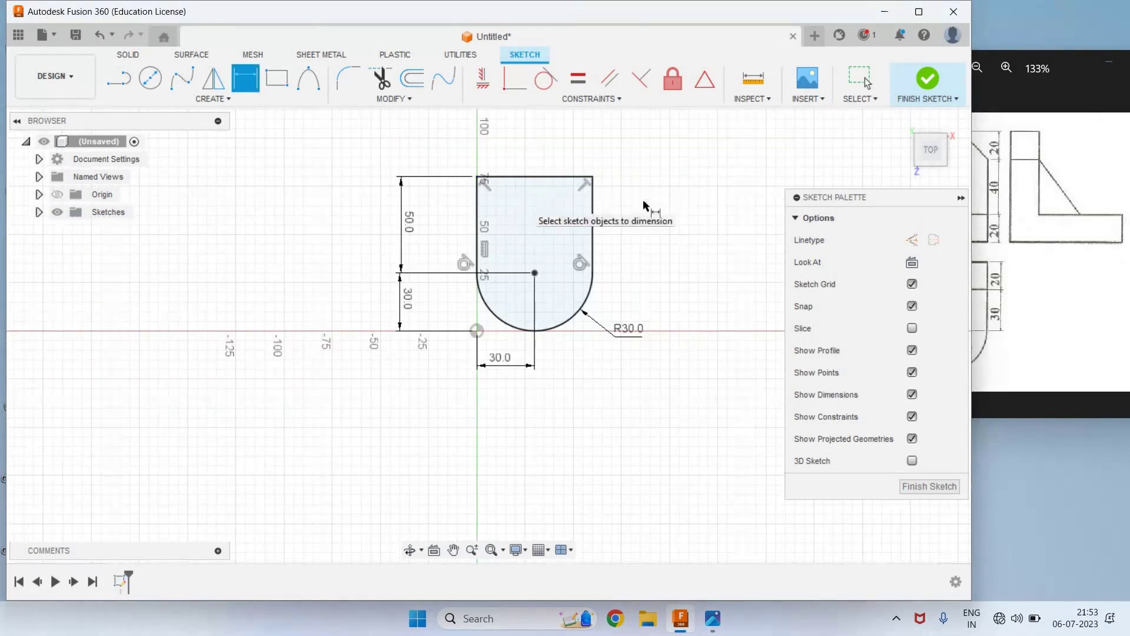
pyautogui.click(918, 89)
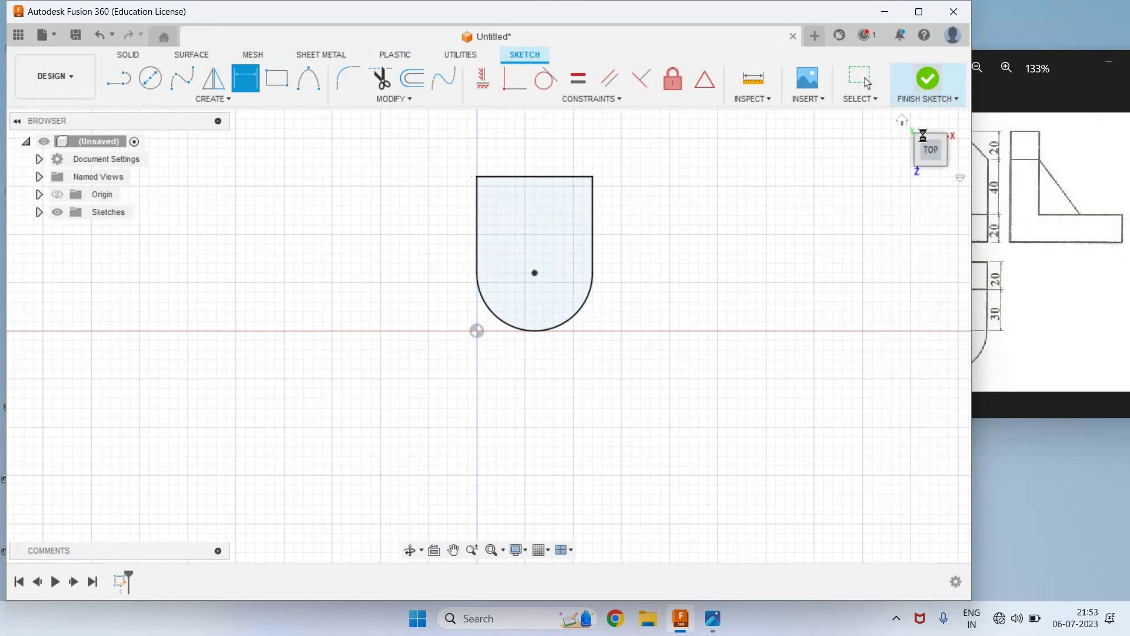
pyautogui.click(902, 120)
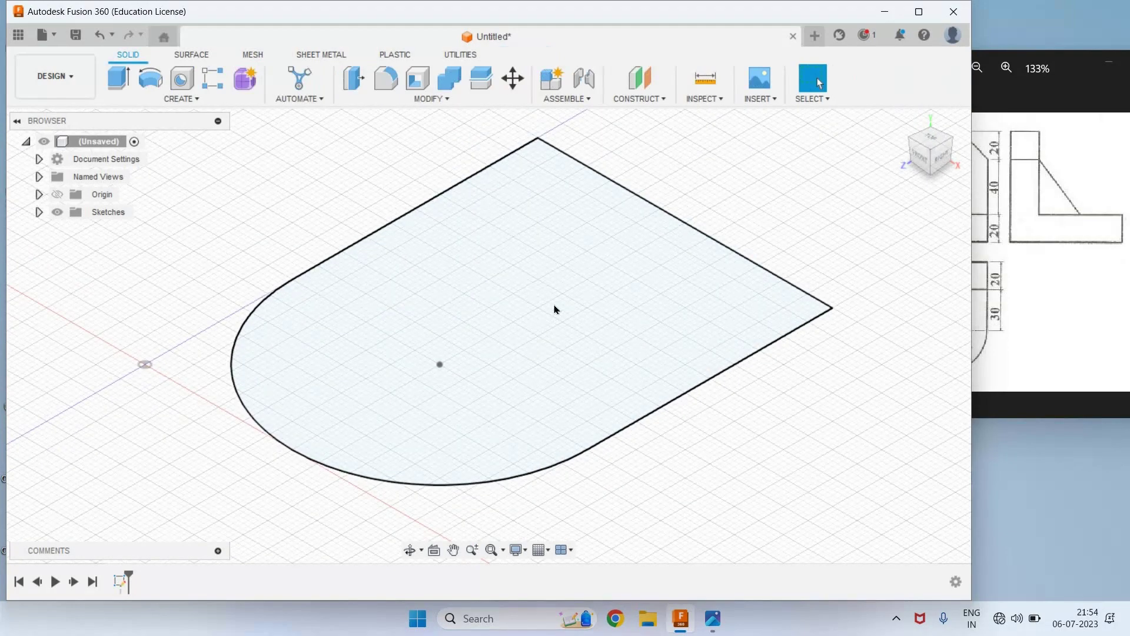
# Step: Check the base thickness in the reference drawing and extrude the rounded profile 20 mm downward as a new body
pyautogui.click(115, 82)
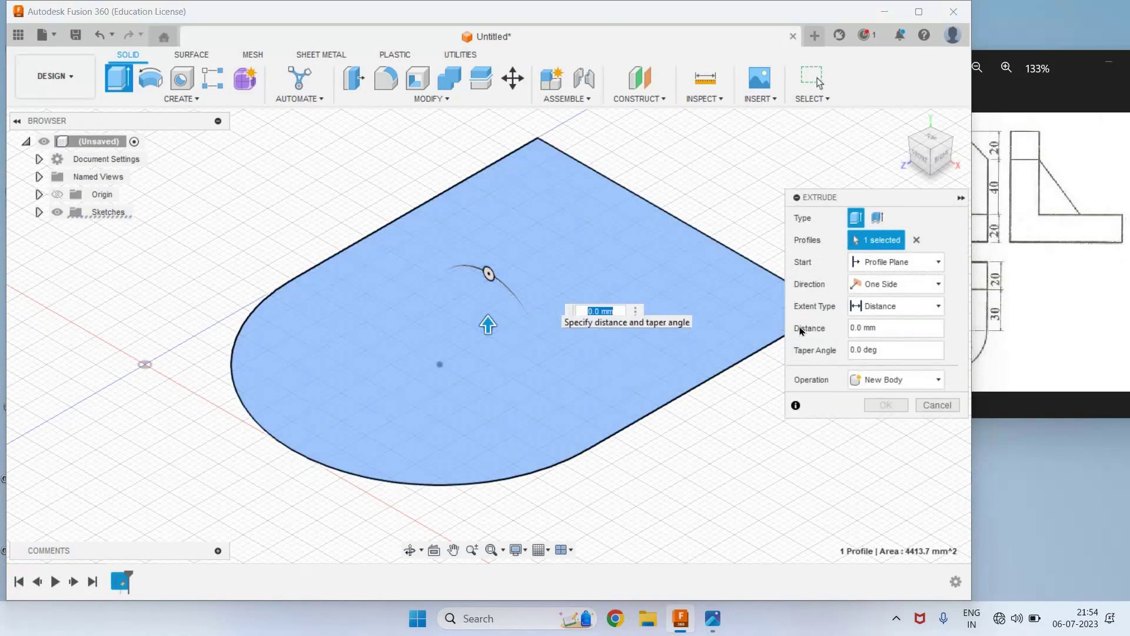
pyautogui.click(996, 241)
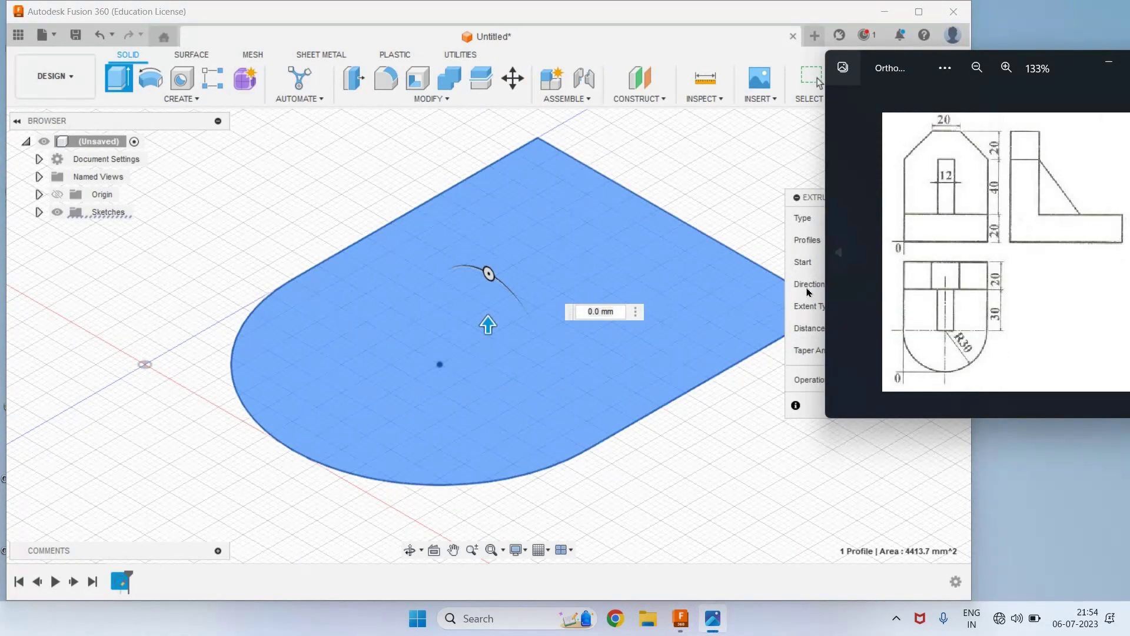
pyautogui.moveTo(488, 326); pyautogui.dragTo(491, 398)
pyautogui.click(604, 428)
pyautogui.click(605, 428)
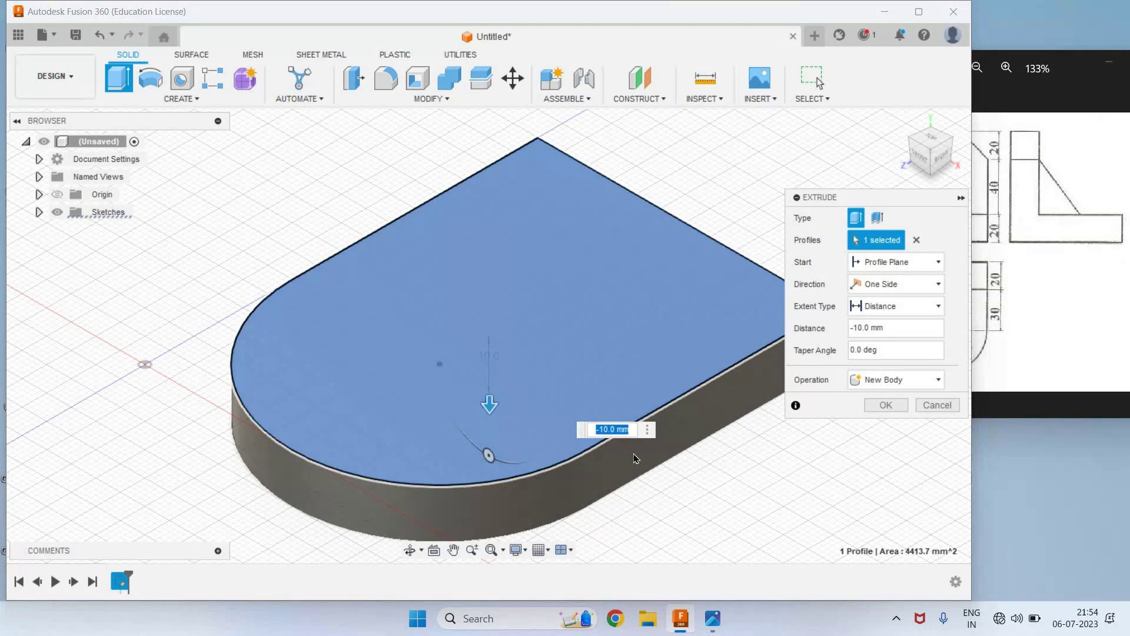
pyautogui.press('BackSpace')
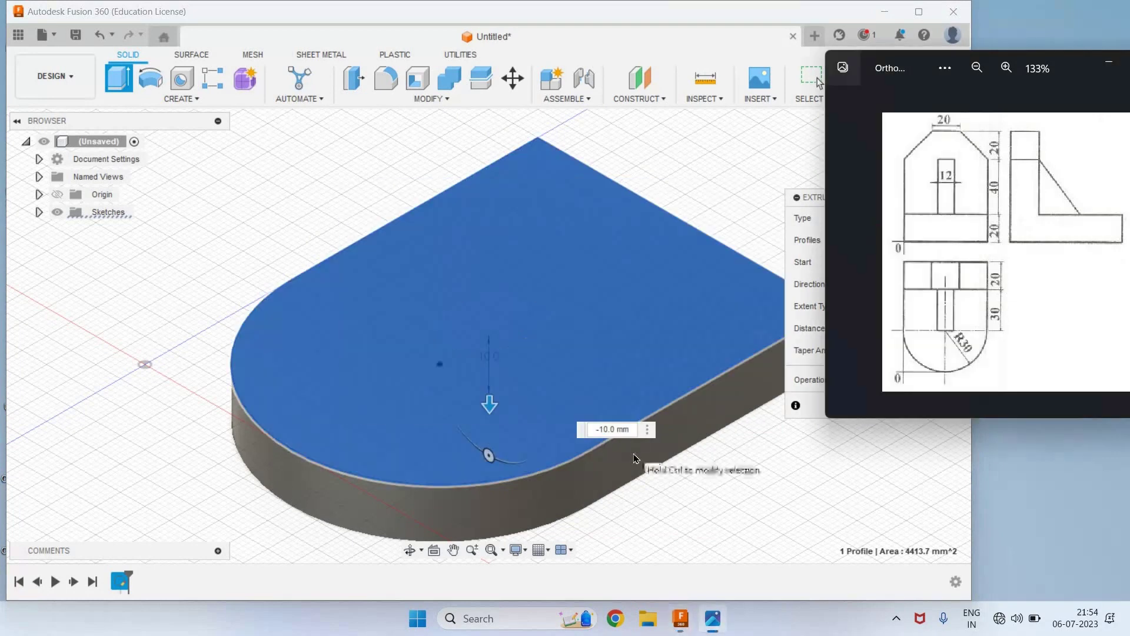
pyautogui.write('2')
pyautogui.press('Return')
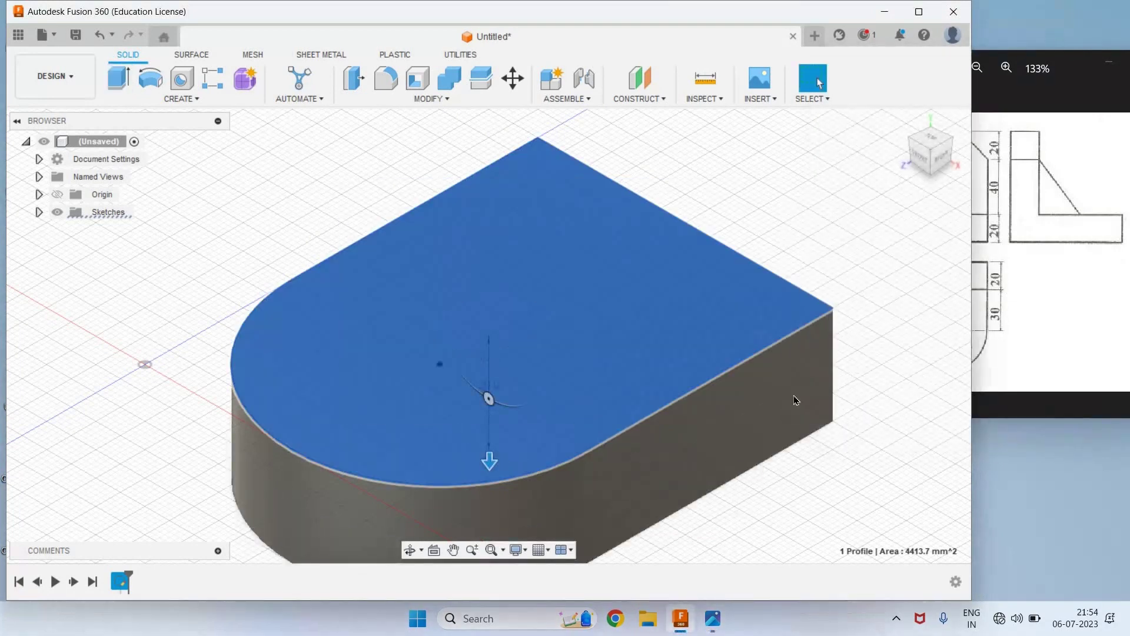
# Step: Check the reference drawing and start a new sketch on the base plate's flat back face
pyautogui.click(1029, 294)
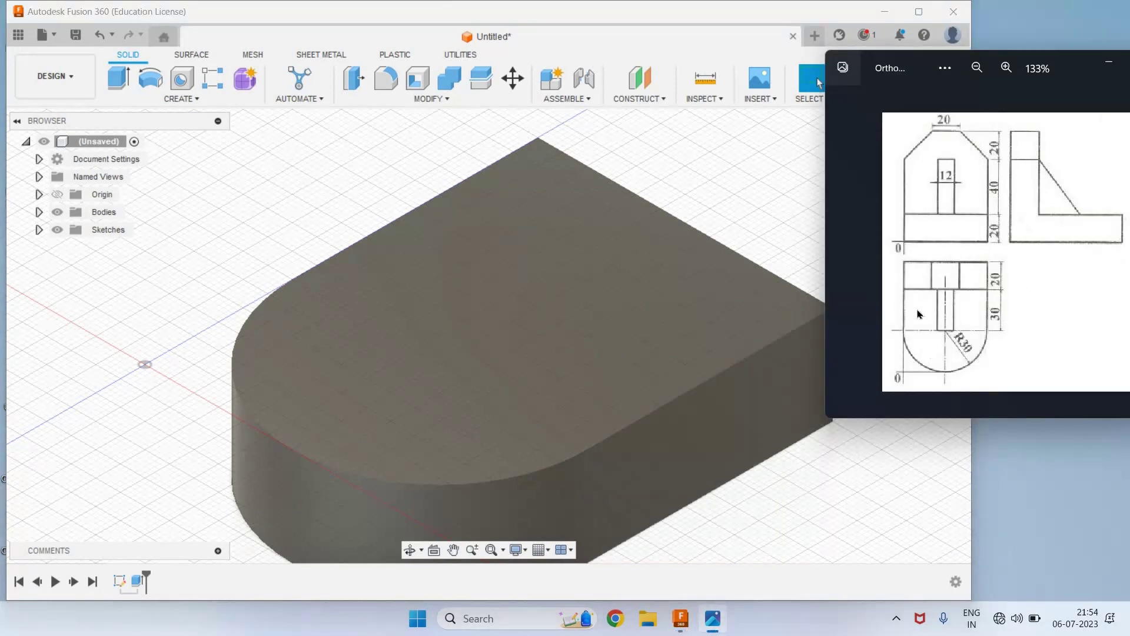
pyautogui.click(191, 101)
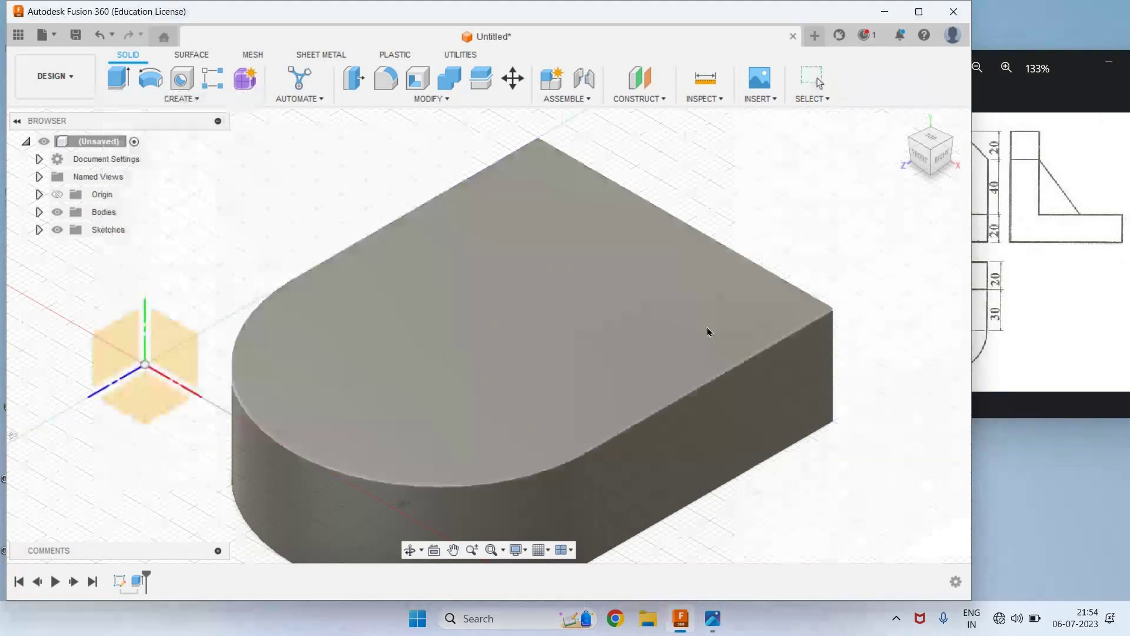
pyautogui.click(750, 351)
pyautogui.keyDown('shift'); pyautogui.moveTo(668, 362); pyautogui.dragTo(740, 471, button='middle'); pyautogui.keyUp('shift')
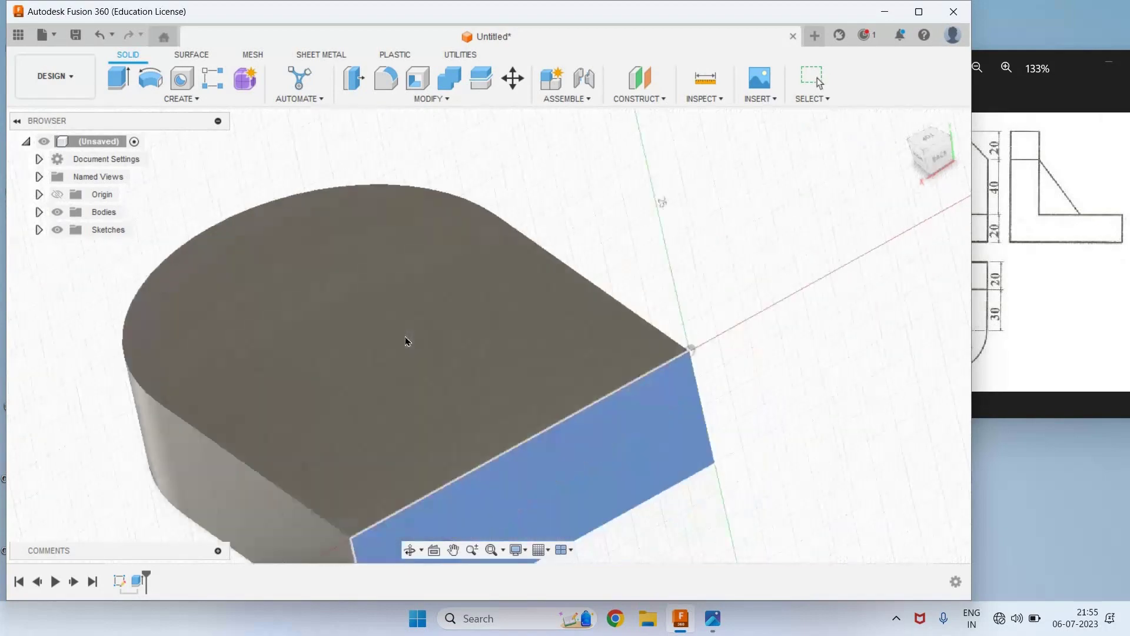
pyautogui.click(407, 341)
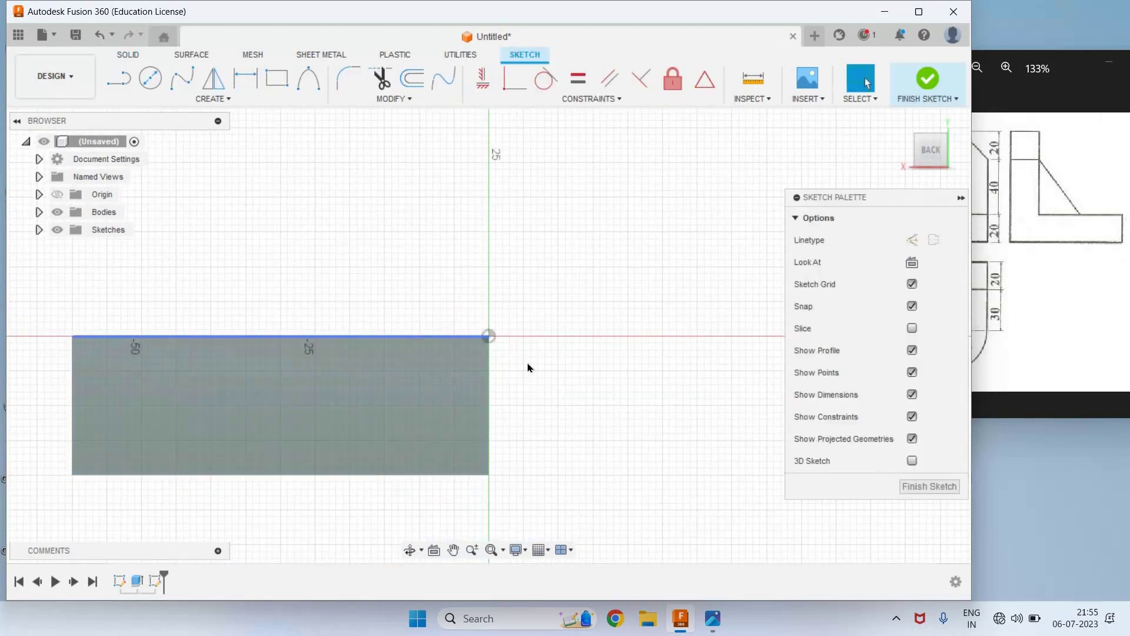
# Step: Draw a 40 mm vertical line upward from the back face's upper corner opposite the origin
pyautogui.click(978, 139)
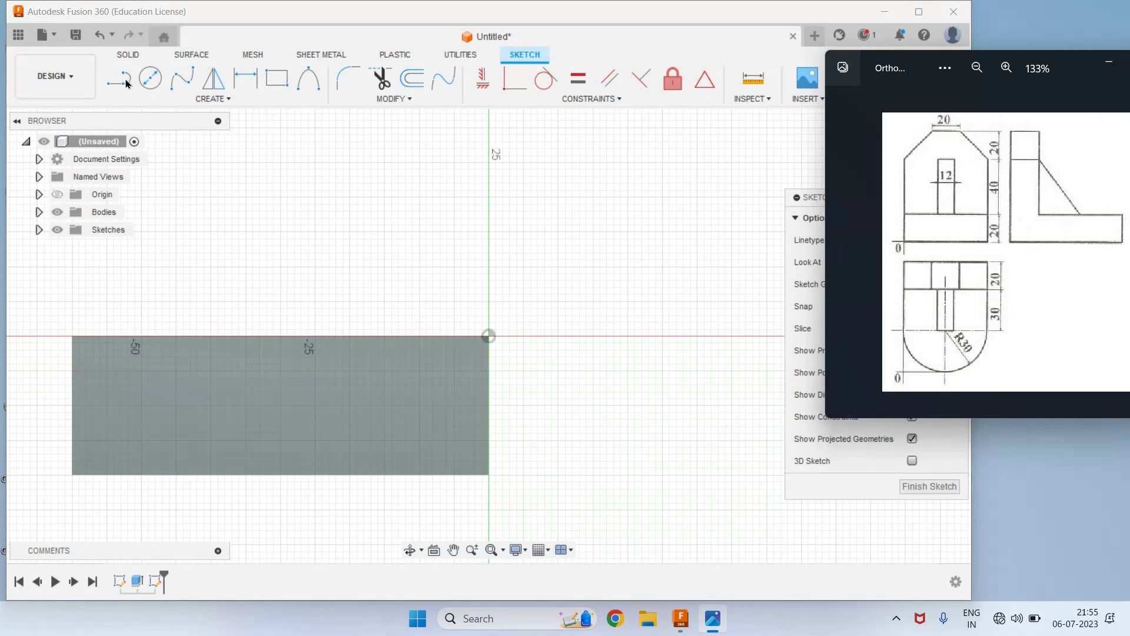
pyautogui.click(126, 83)
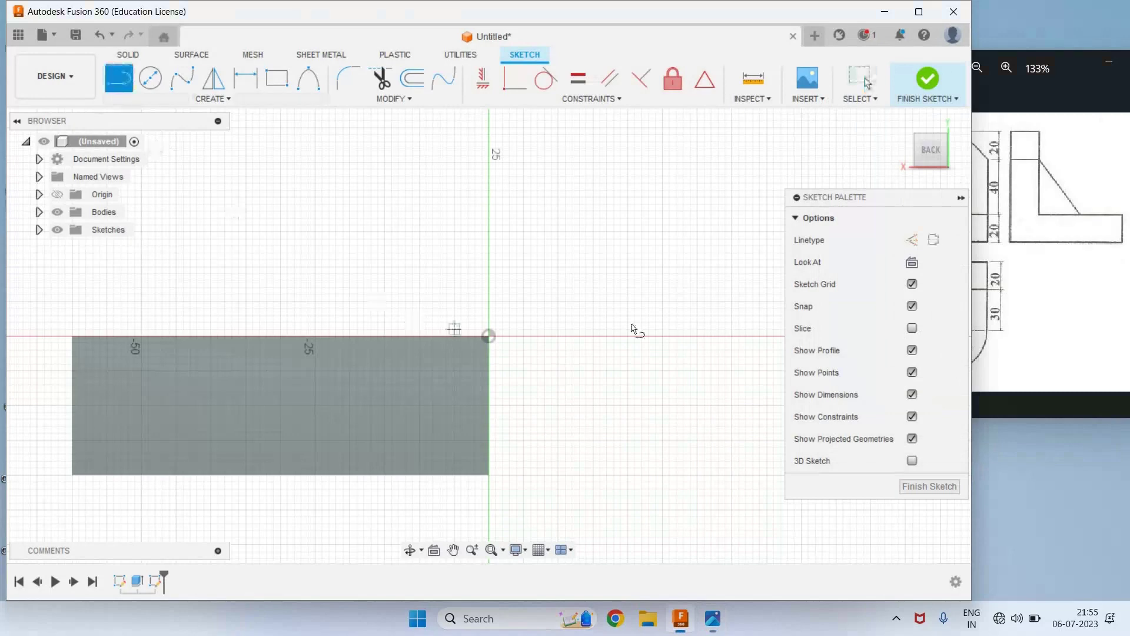
pyautogui.scroll(-2, 634, 328)
pyautogui.click(371, 347)
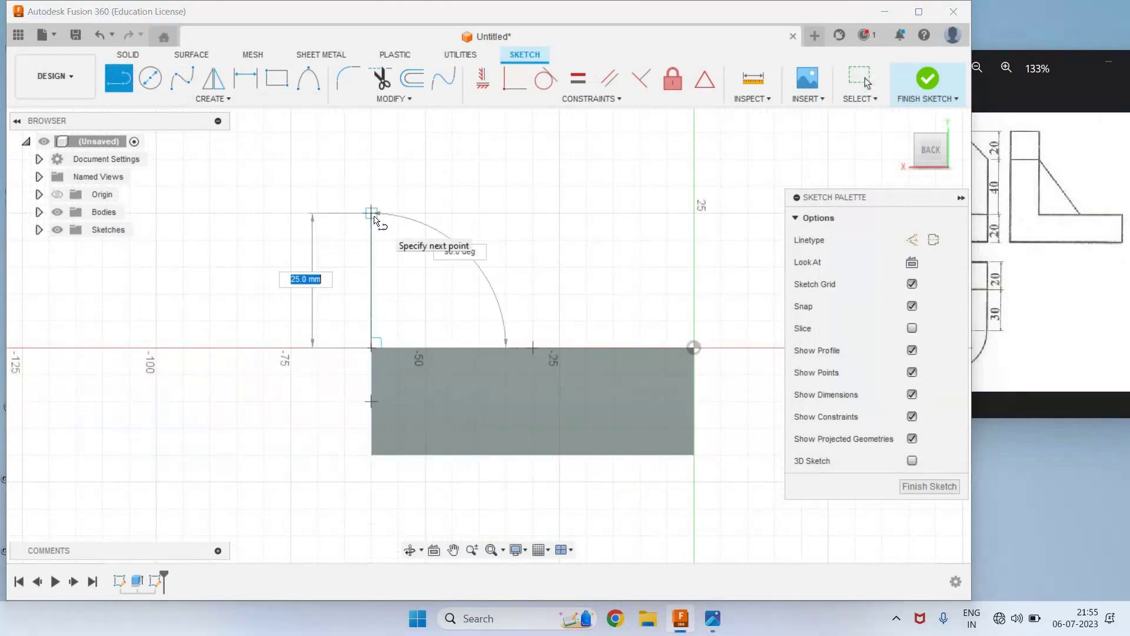
pyautogui.write('40')
pyautogui.press('Tab')
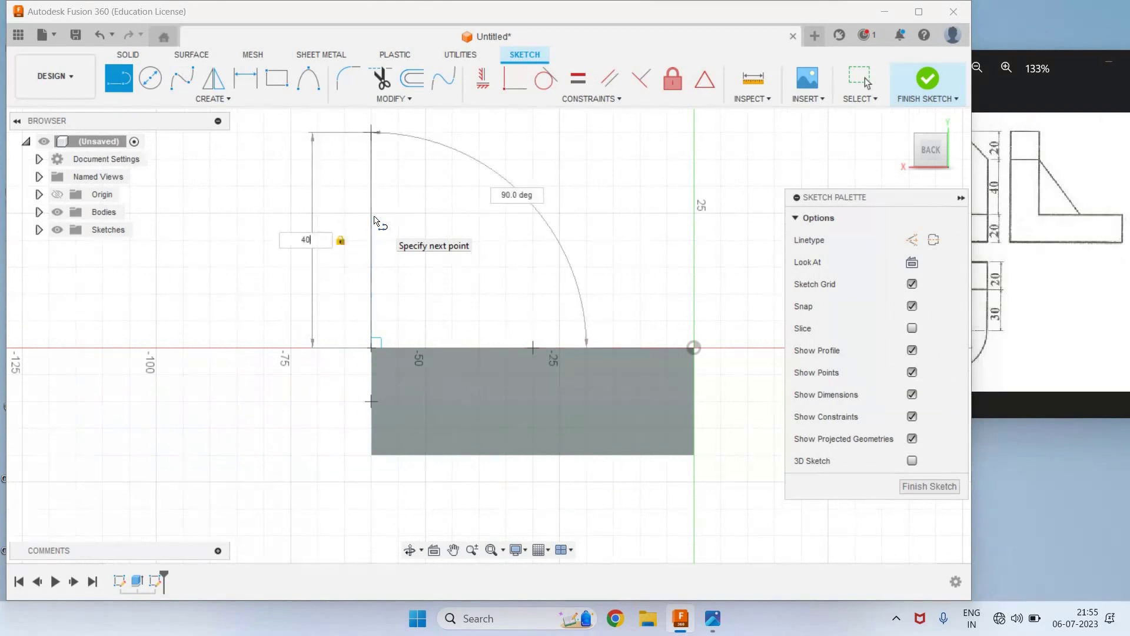
pyautogui.scroll(2, 379, 281)
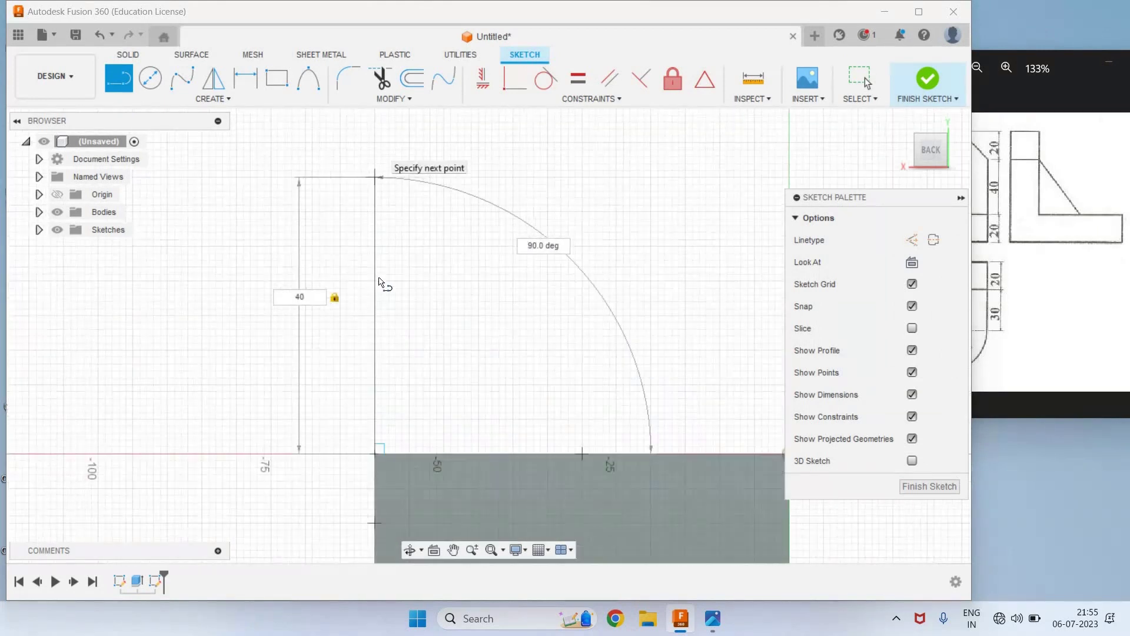
pyautogui.press('Return')
pyautogui.press('Escape')
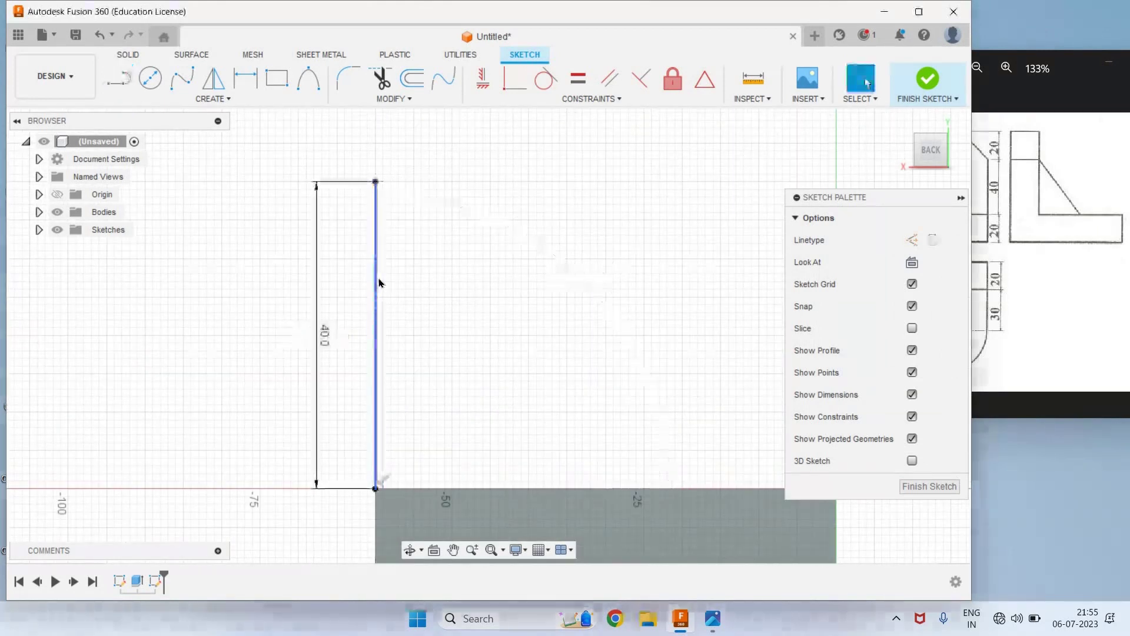
# Step: Complete the closed upright outline with two sloped shoulders, a horizontal top about 21 mm long, a vertical side to the origin and a base line
pyautogui.scroll(-2, 403, 131)
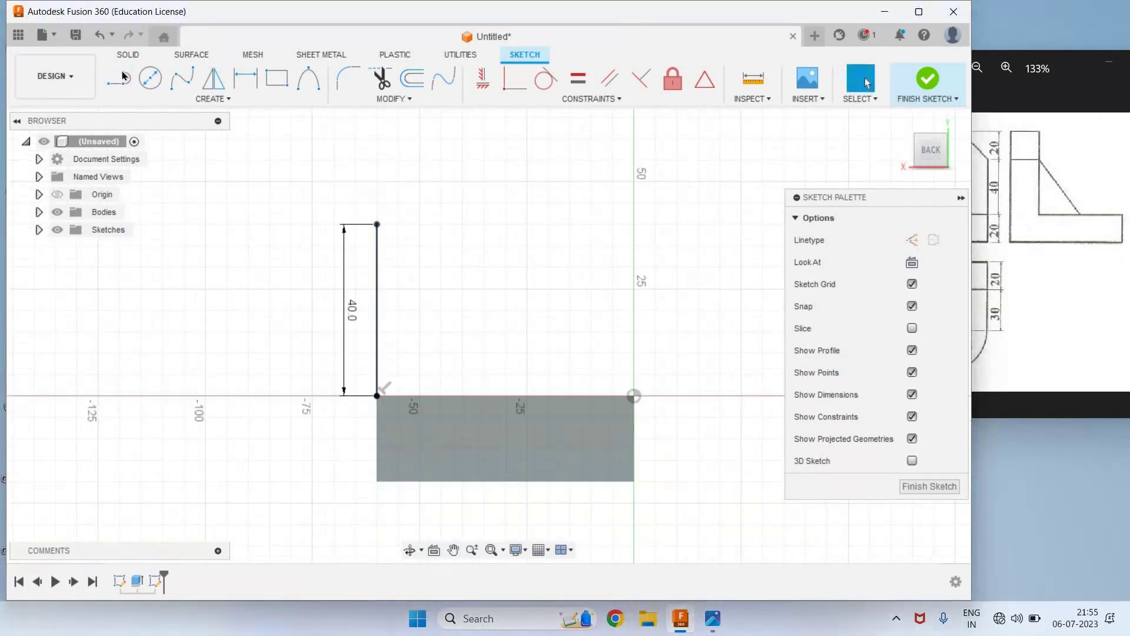
pyautogui.scroll(2, 405, 125)
pyautogui.press('l')
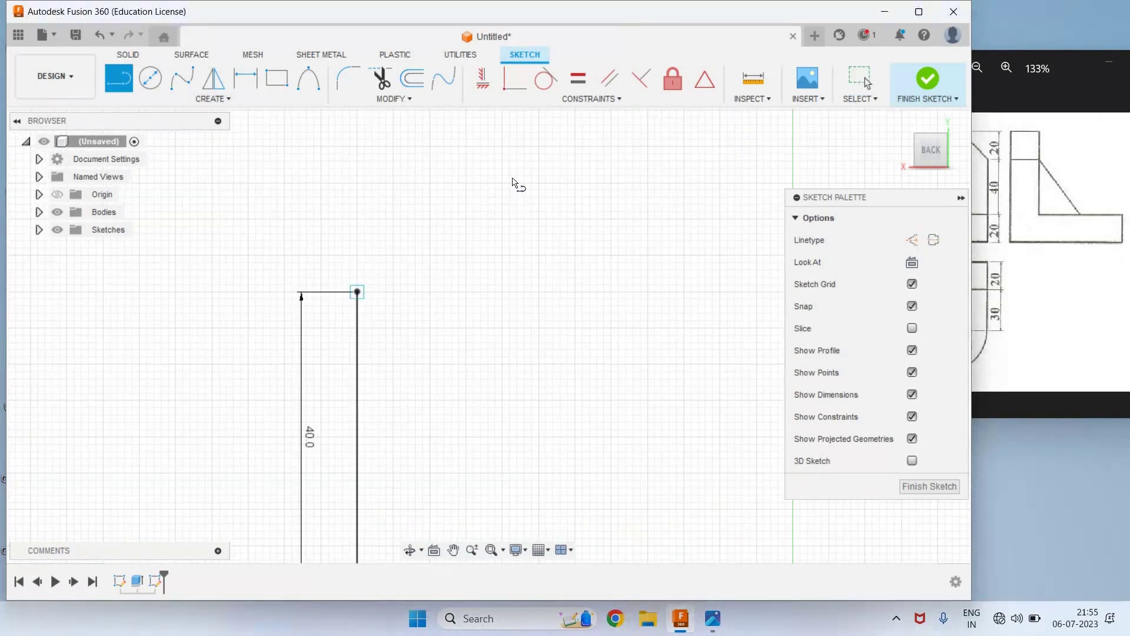
pyautogui.click(358, 291)
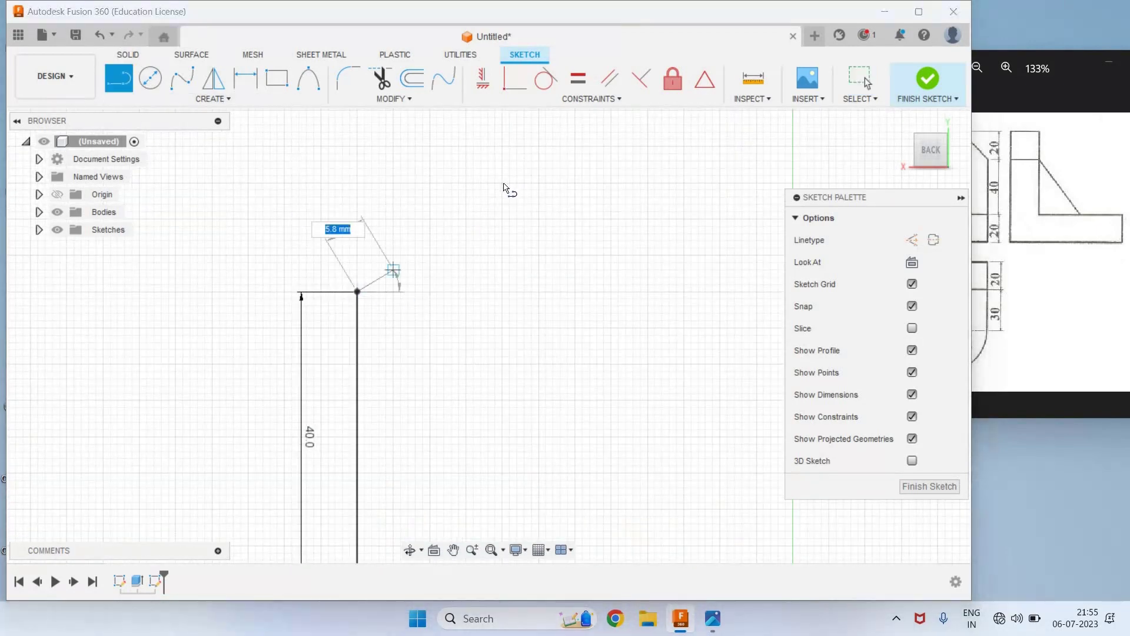
pyautogui.press('Return')
pyautogui.click(655, 189)
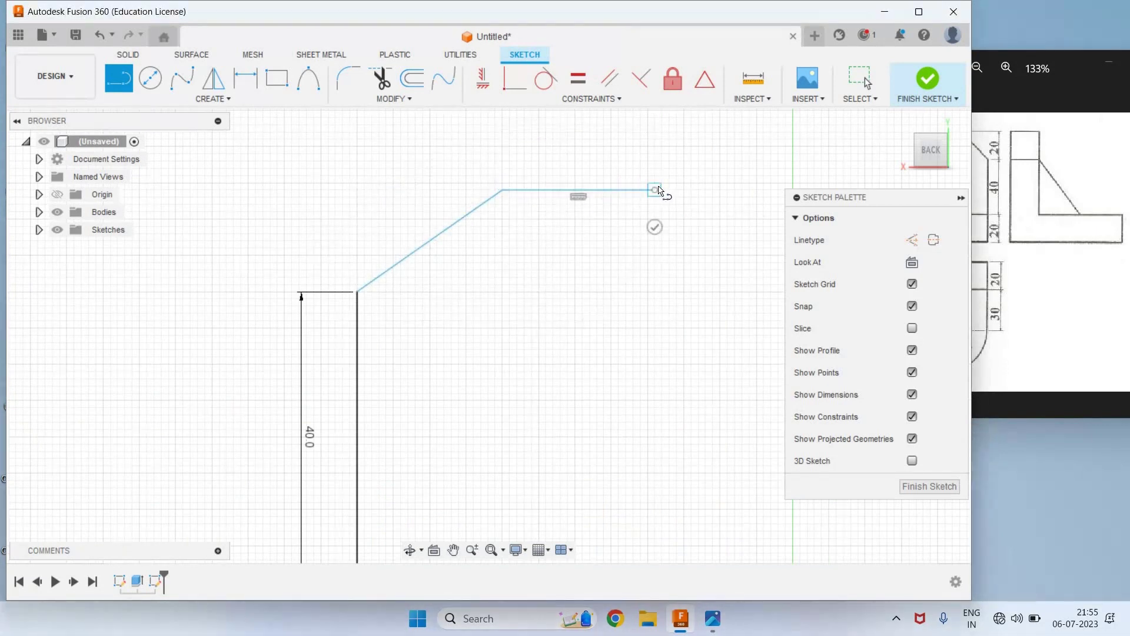
pyautogui.scroll(-3, 662, 209)
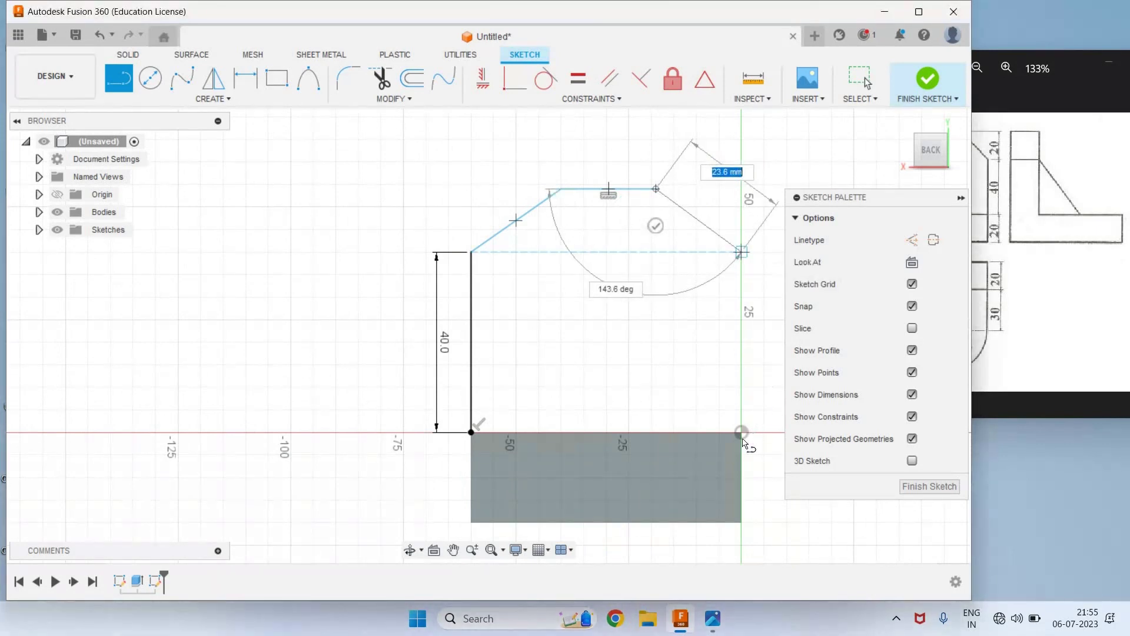
pyautogui.press('Return')
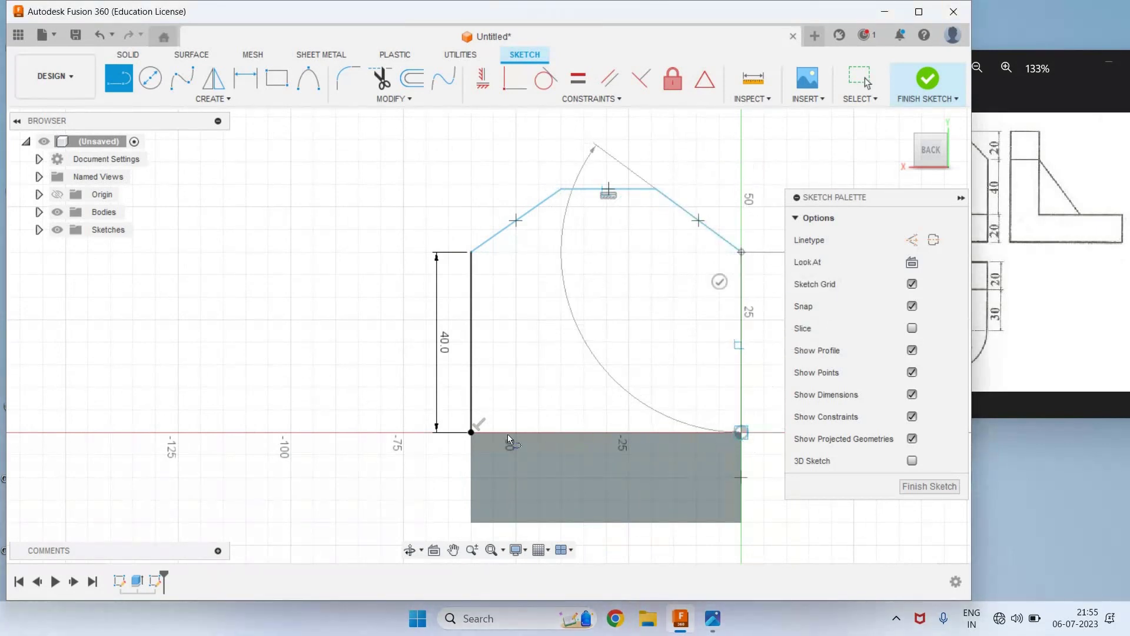
pyautogui.click(471, 433)
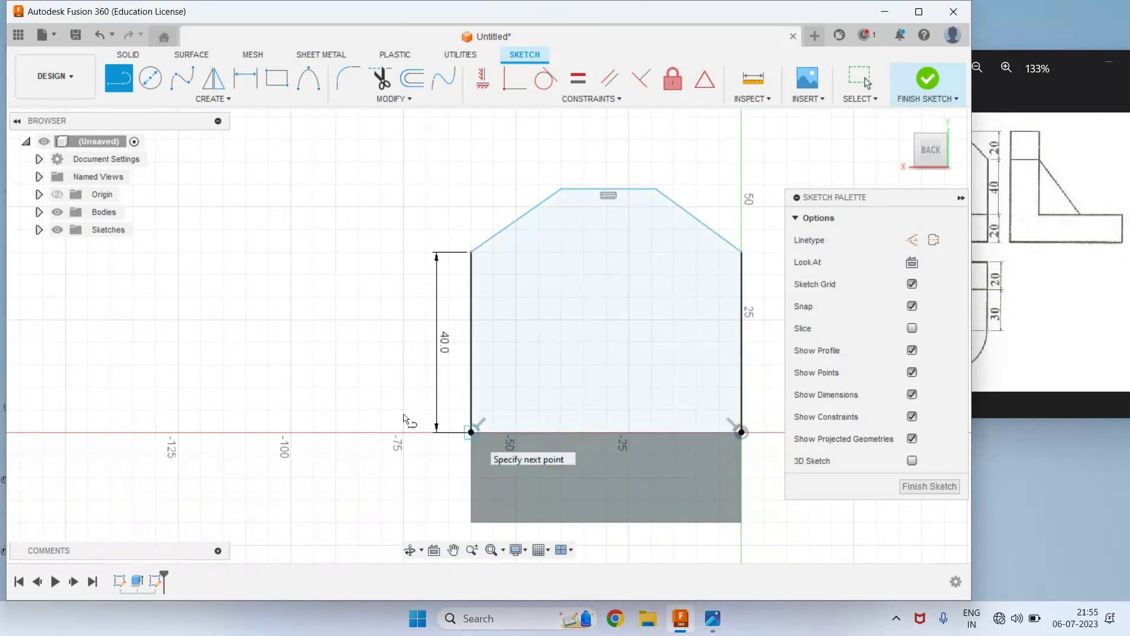
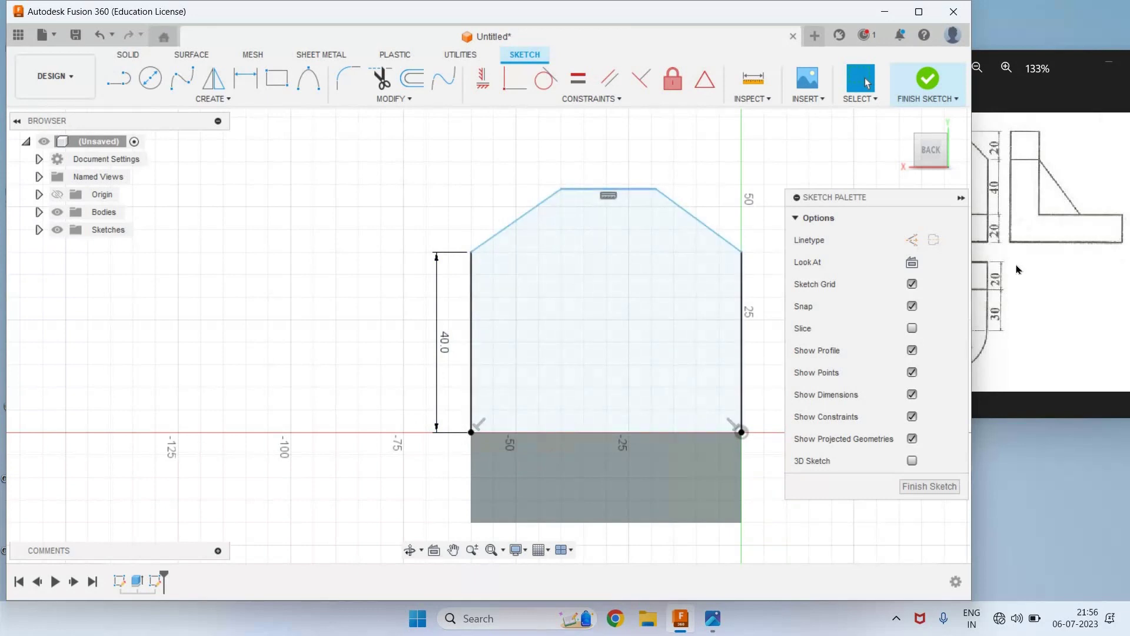
# Step: Dimension the upright outline's horizontal top edge as 20 mm
pyautogui.click(245, 77)
pyautogui.click(597, 191)
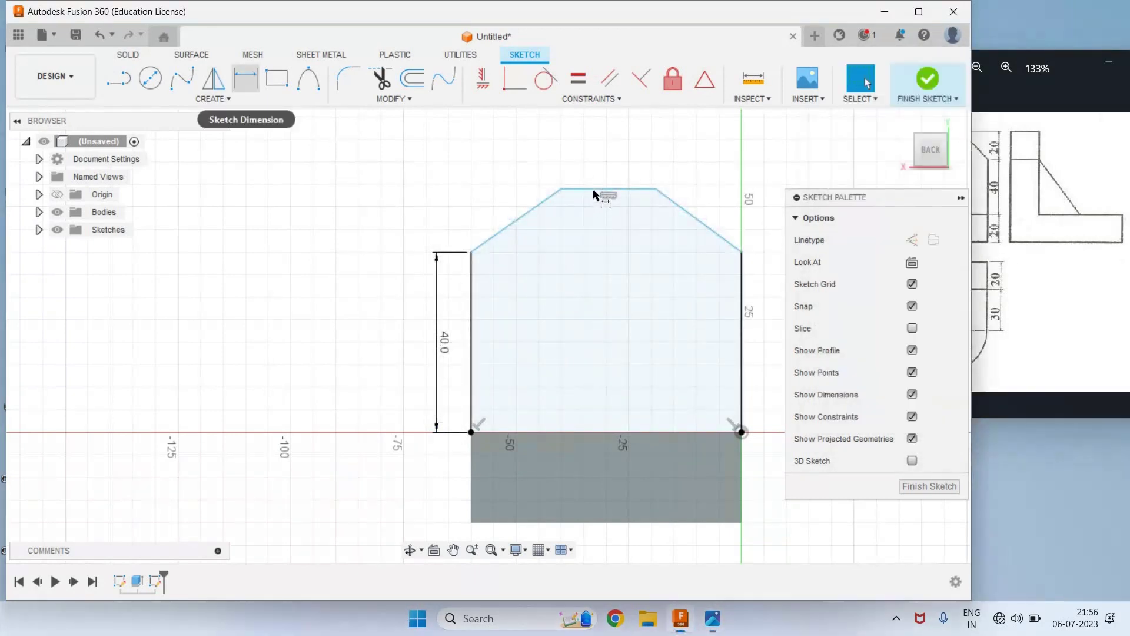
pyautogui.click(606, 151)
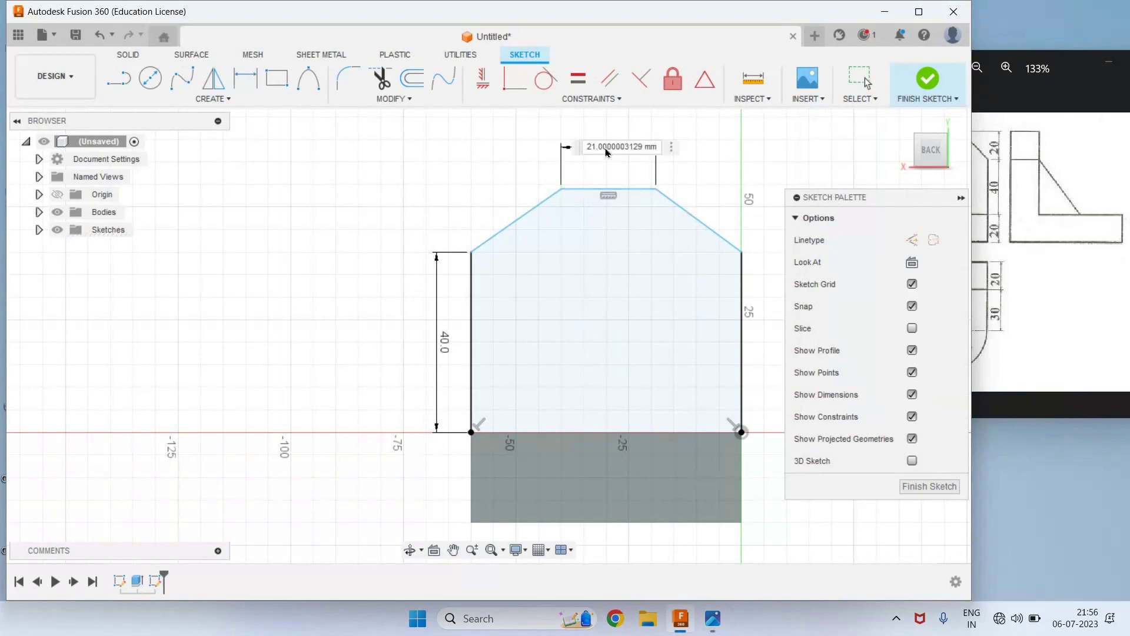
pyautogui.write('20')
pyautogui.press('Return')
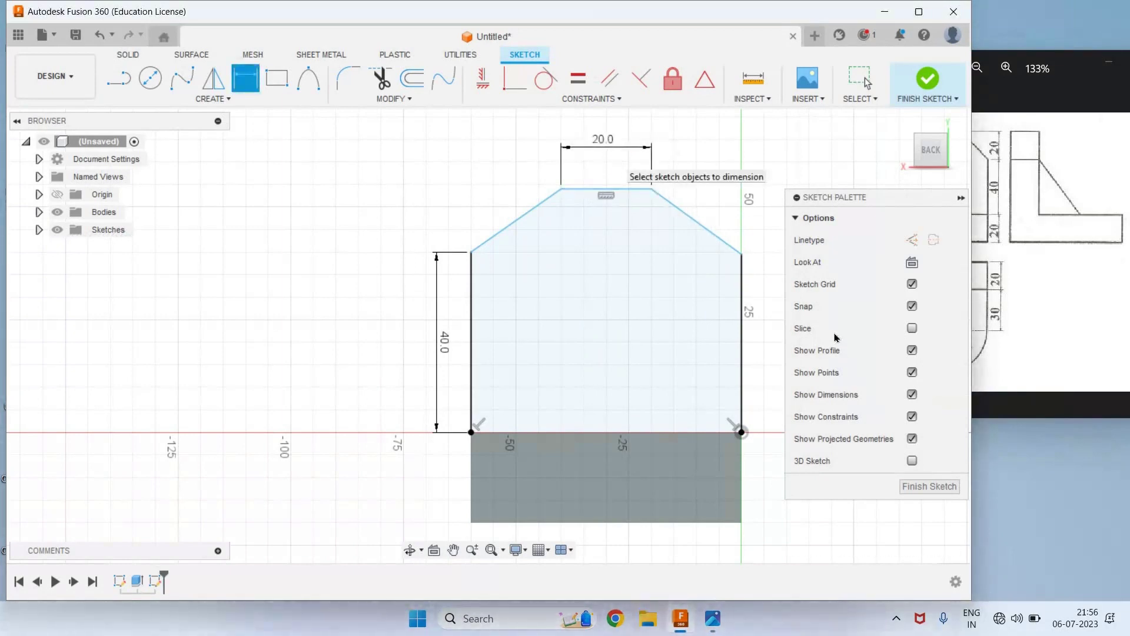
# Step: Dimension the horizontal span of the sloped edge above the 40 mm side as 20 mm, and try dimensioning the opposite slope's span
pyautogui.hotkey('alt', 'Tab')
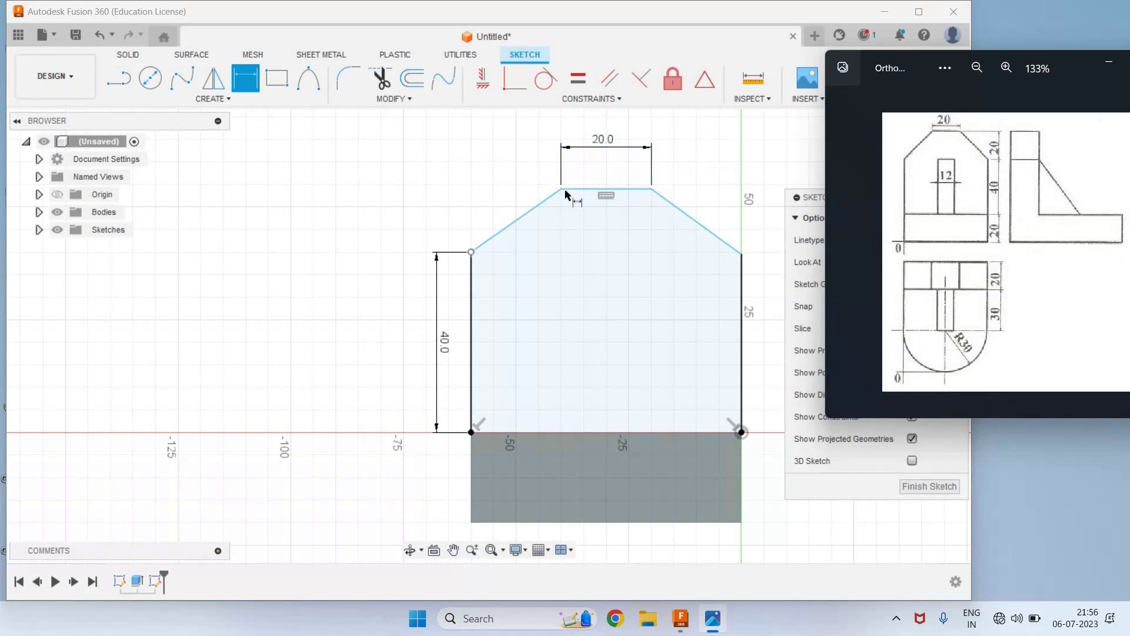
pyautogui.click(540, 169)
pyautogui.click(561, 188)
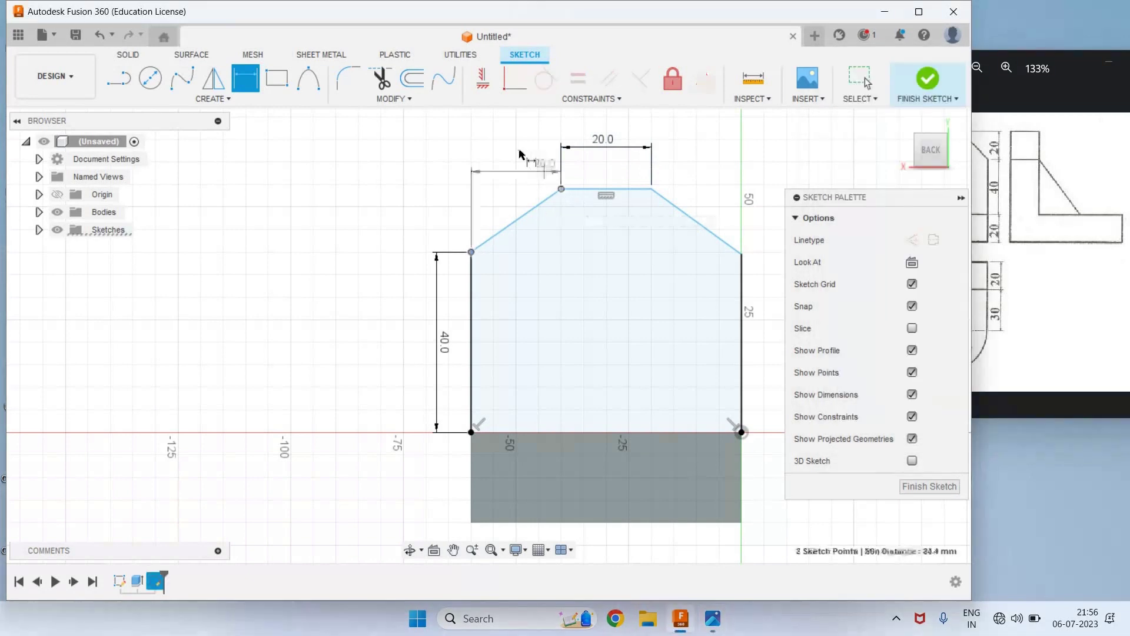
pyautogui.click(510, 149)
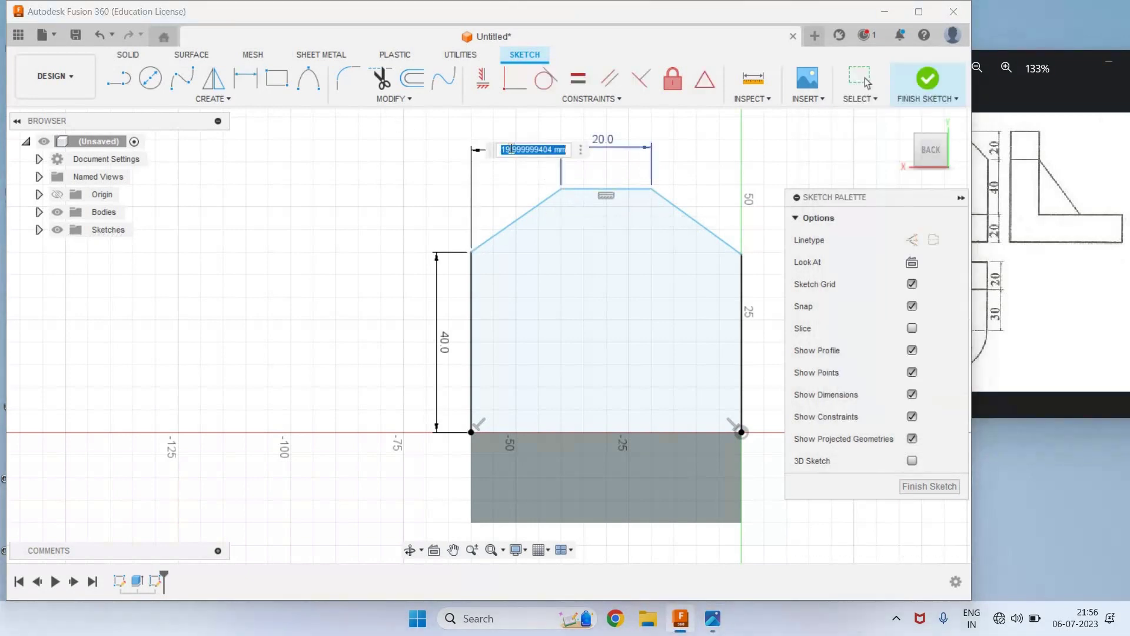
pyautogui.write('20')
pyautogui.press('Return')
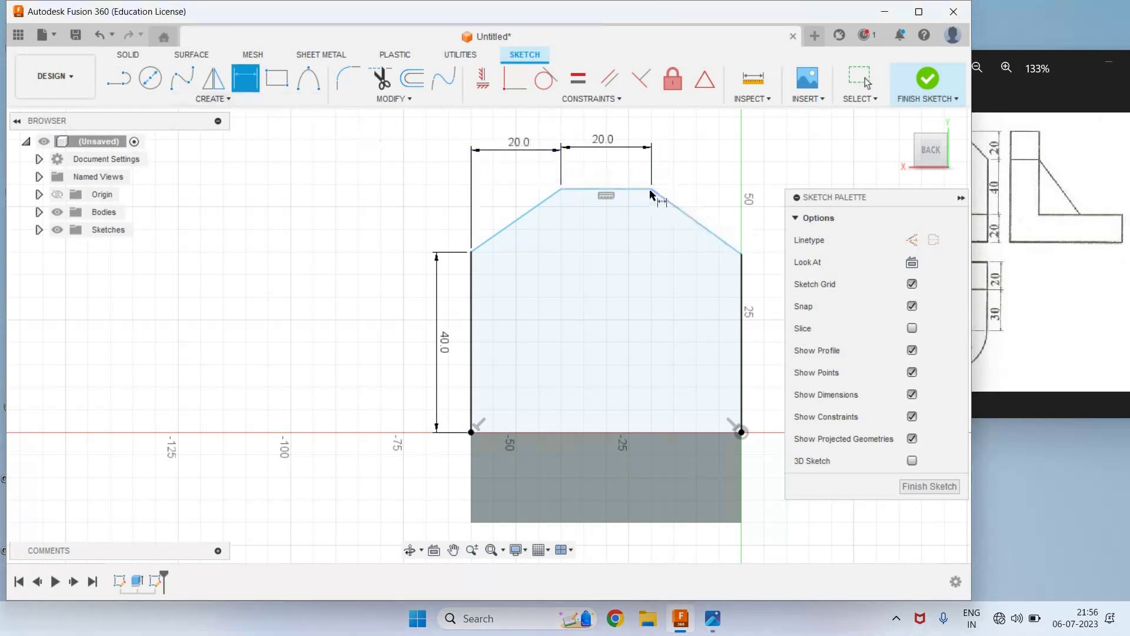
pyautogui.click(701, 155)
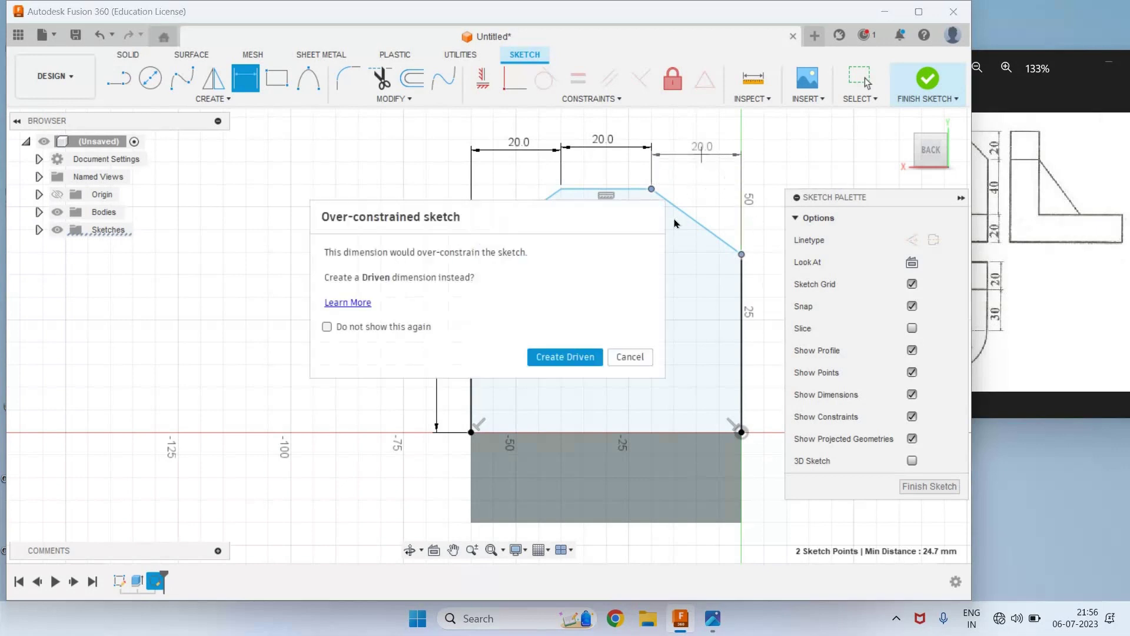
pyautogui.click(629, 357)
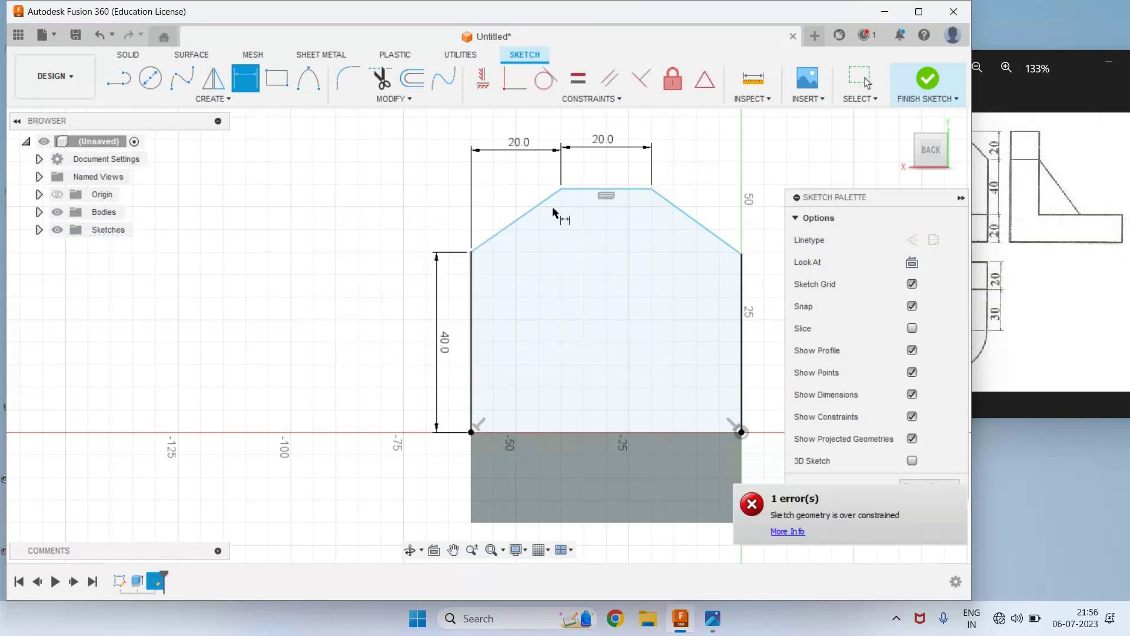
# Step: Check the reference drawing and dimension the vertical height of the sloped edge above the 40 mm side as 20 mm
pyautogui.click(997, 154)
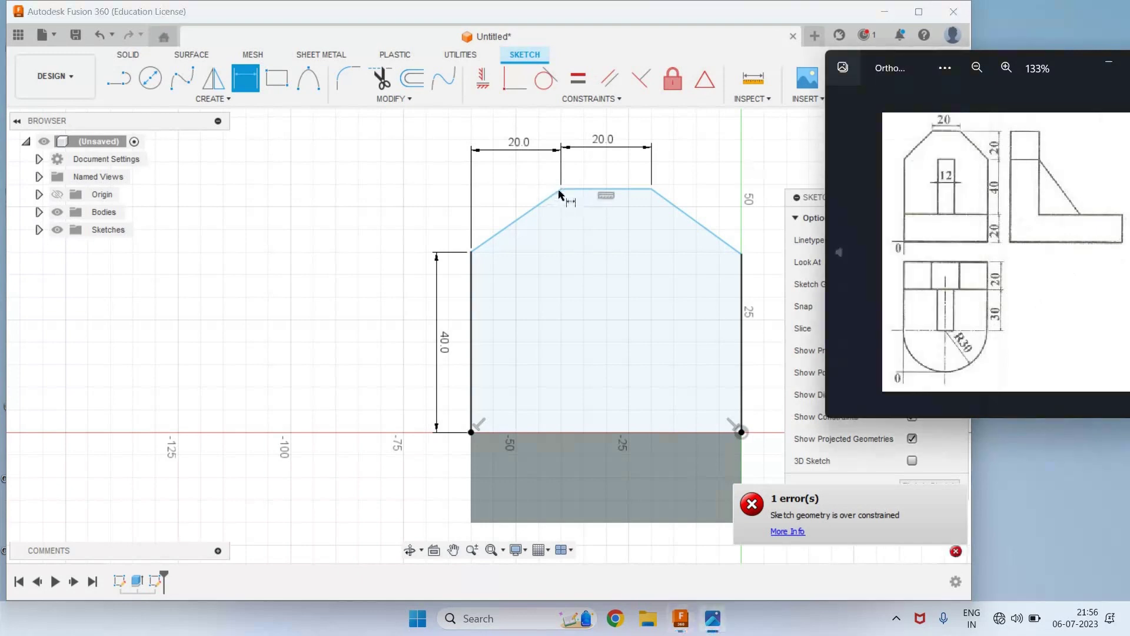
pyautogui.click(473, 254)
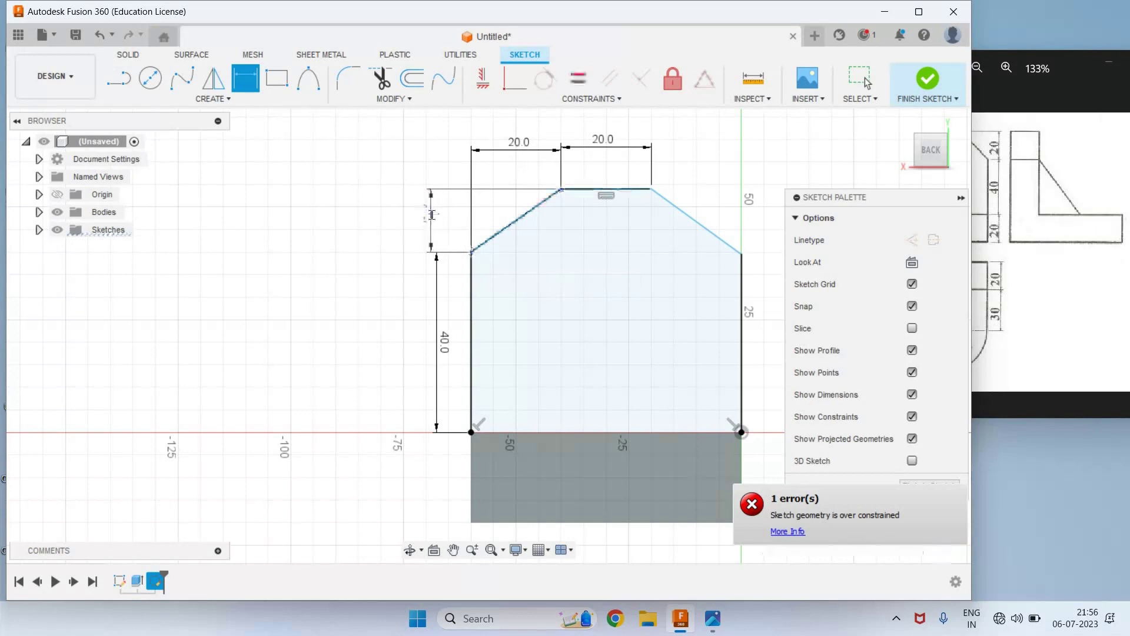
pyautogui.click(433, 216)
pyautogui.write('20')
pyautogui.press('Return')
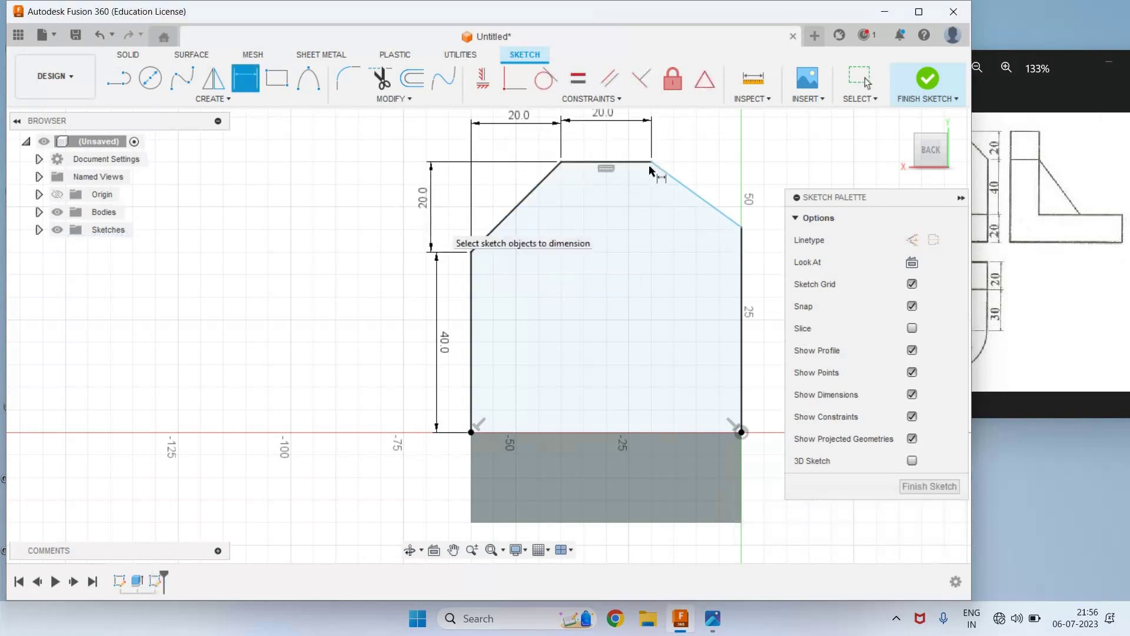
# Step: Dimension the vertical height of the sloped edge on the origin side of the upright outline as 20 mm
pyautogui.click(653, 163)
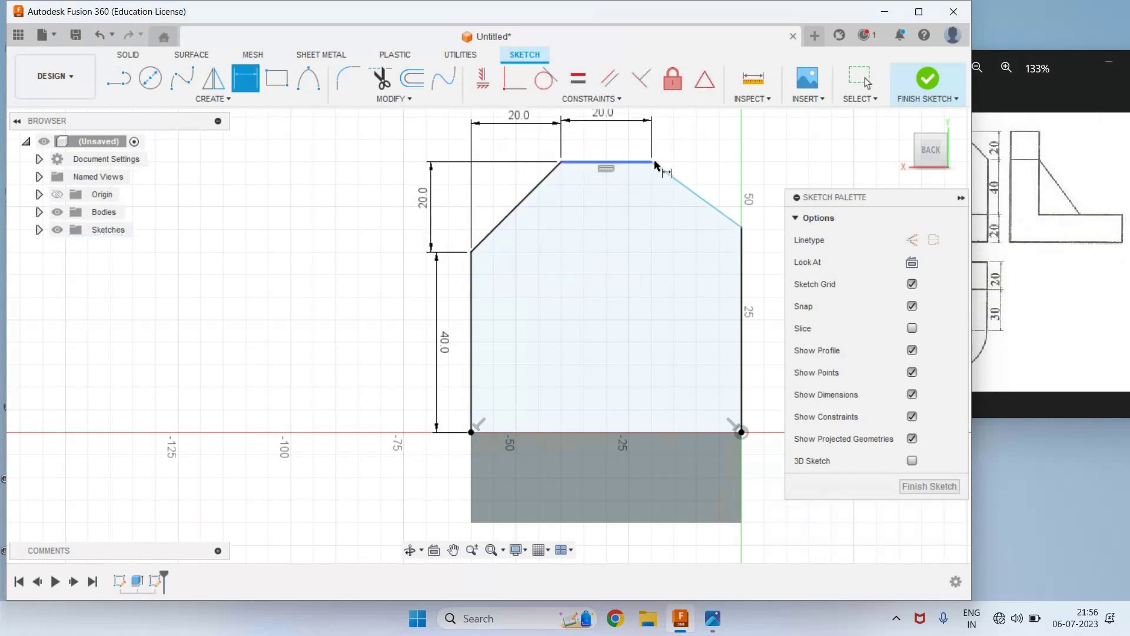
pyautogui.click(741, 227)
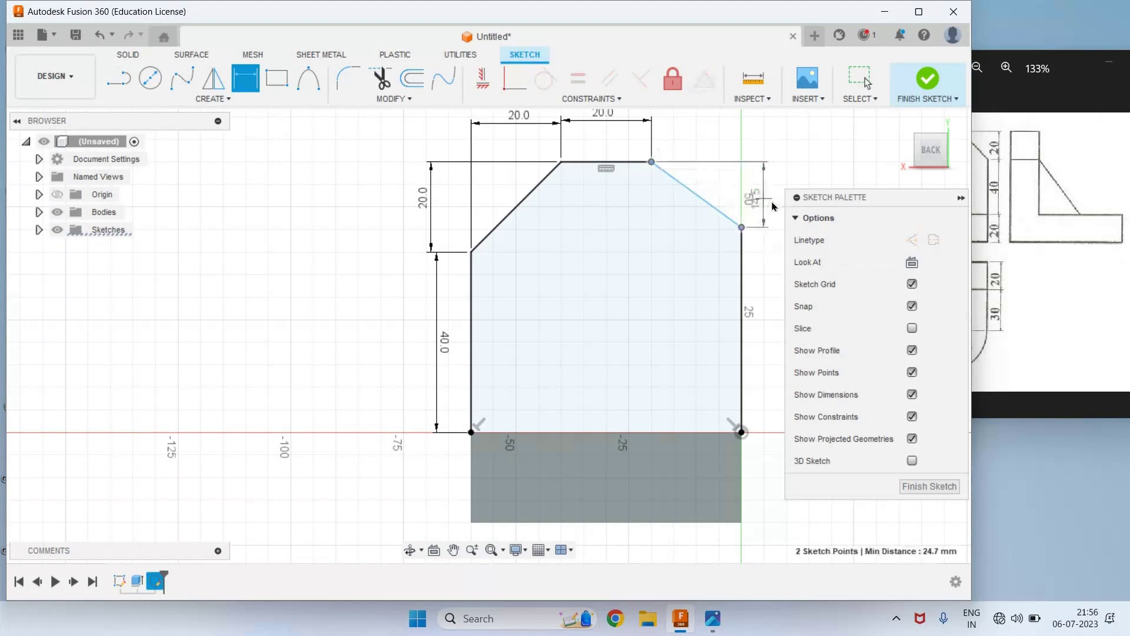
pyautogui.click(772, 202)
pyautogui.write('20')
pyautogui.press('Return')
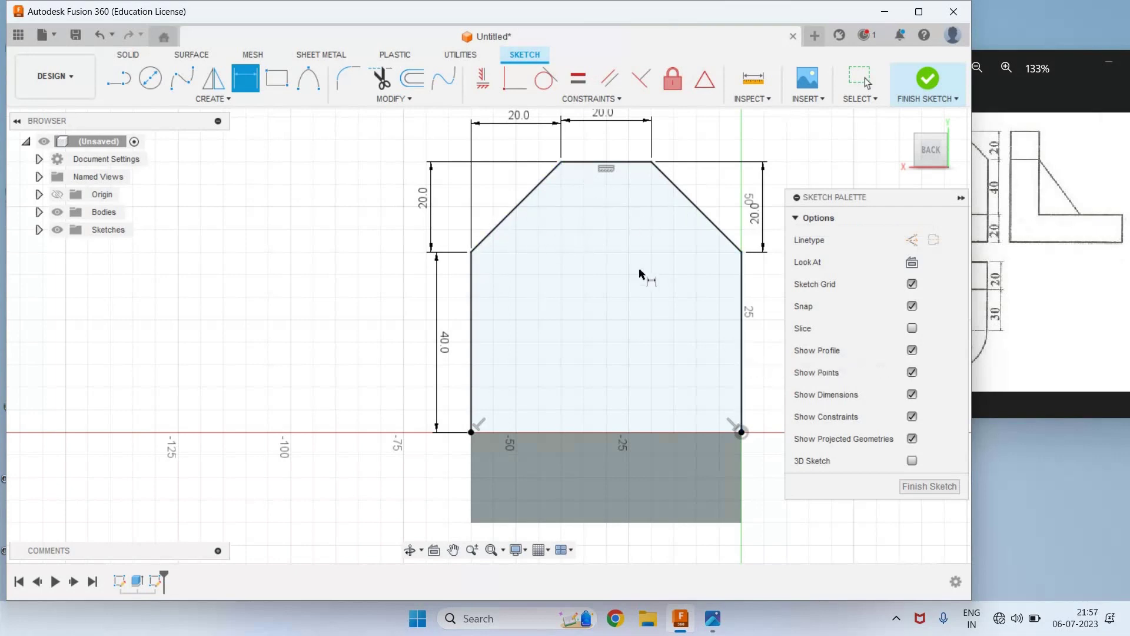
# Step: Finish the upright sketch and extrude its profile -20 mm over the base as a Join, checking the thickness in the reference drawing
pyautogui.click(928, 88)
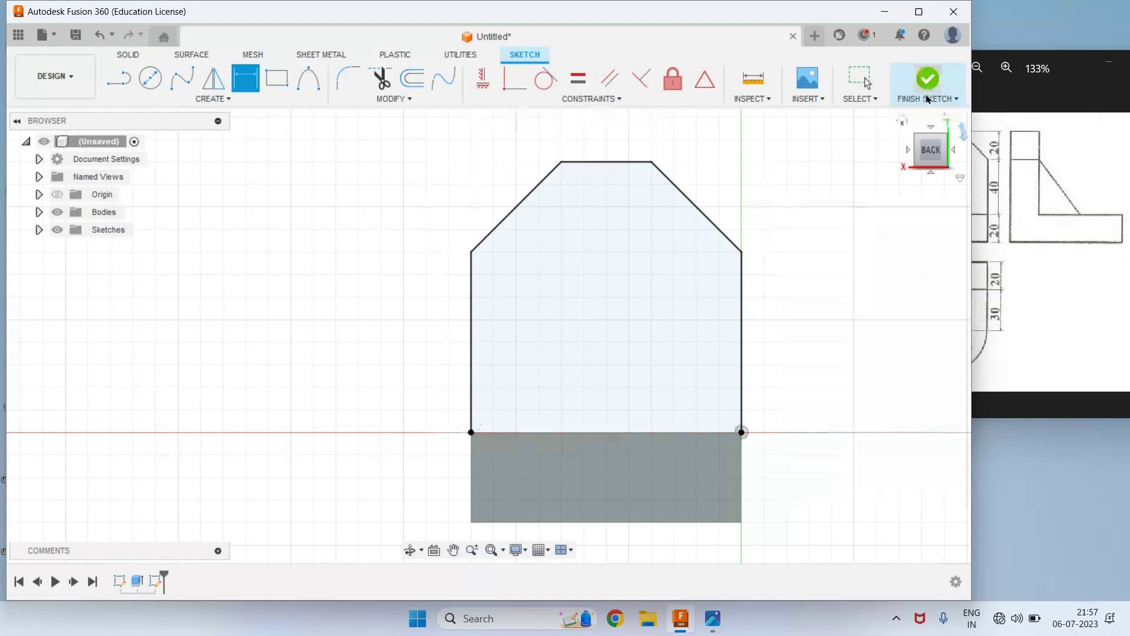
pyautogui.click(902, 121)
pyautogui.click(118, 87)
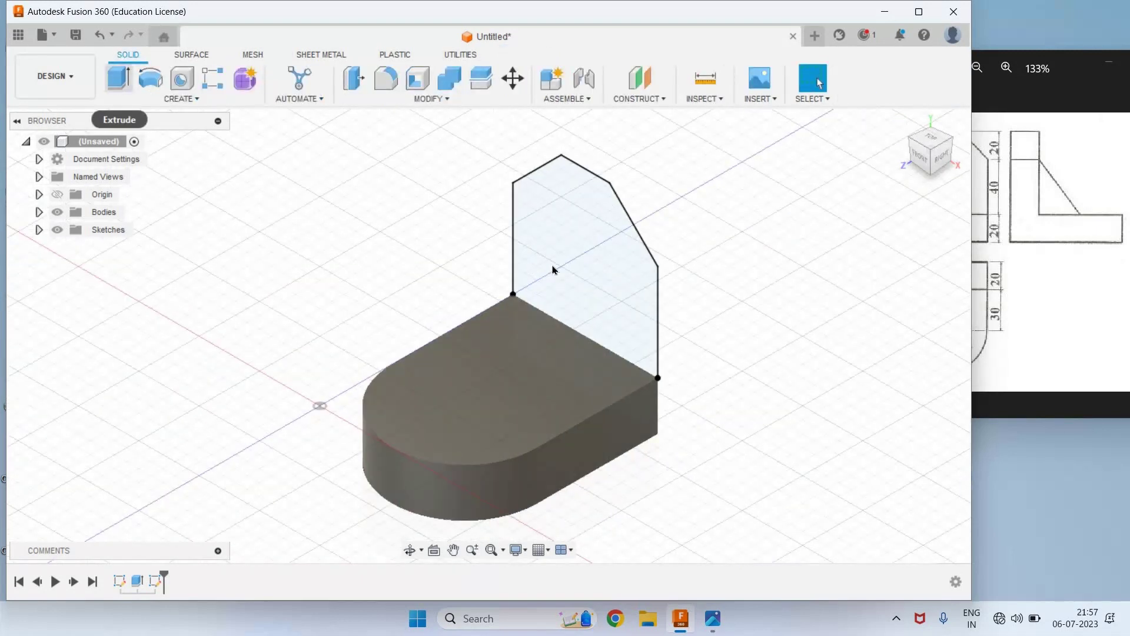
pyautogui.click(591, 251)
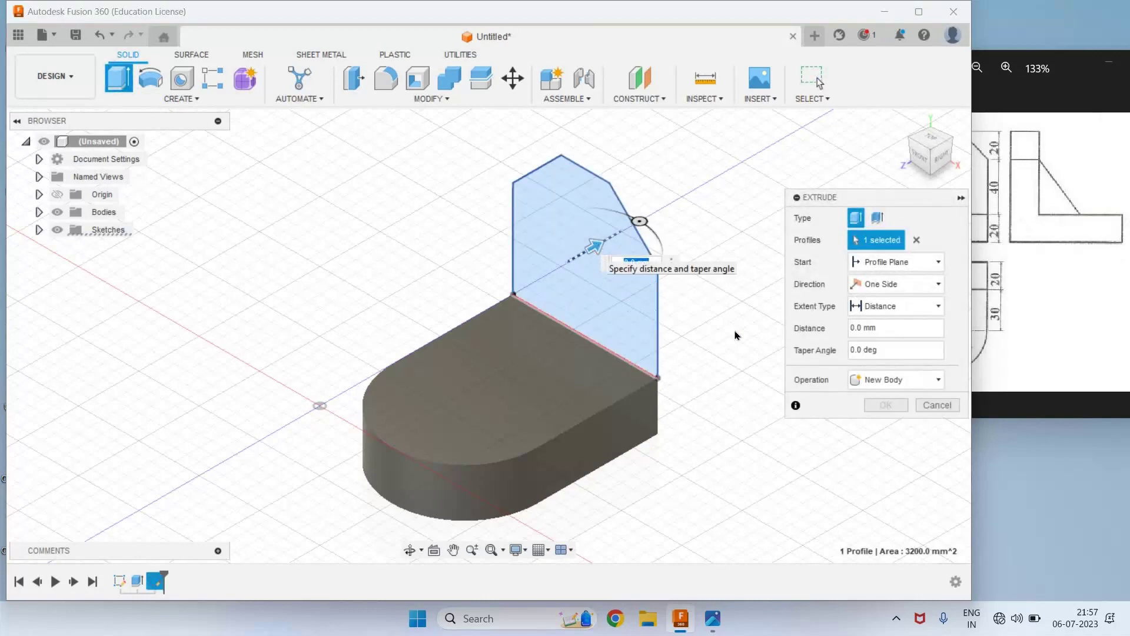
pyautogui.click(982, 315)
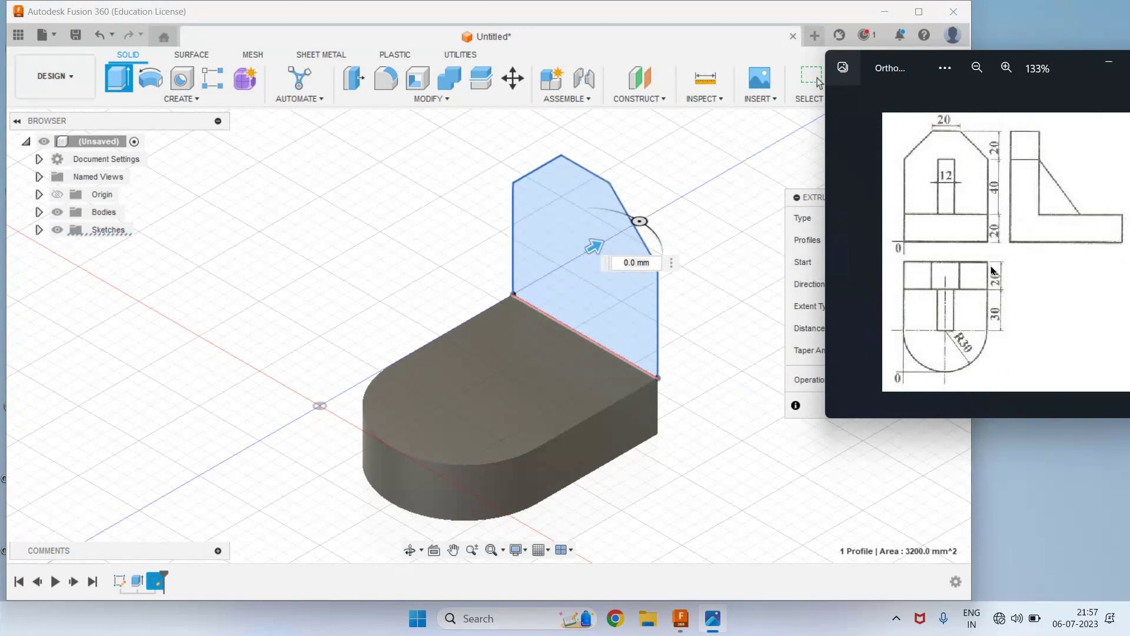
pyautogui.click(595, 249)
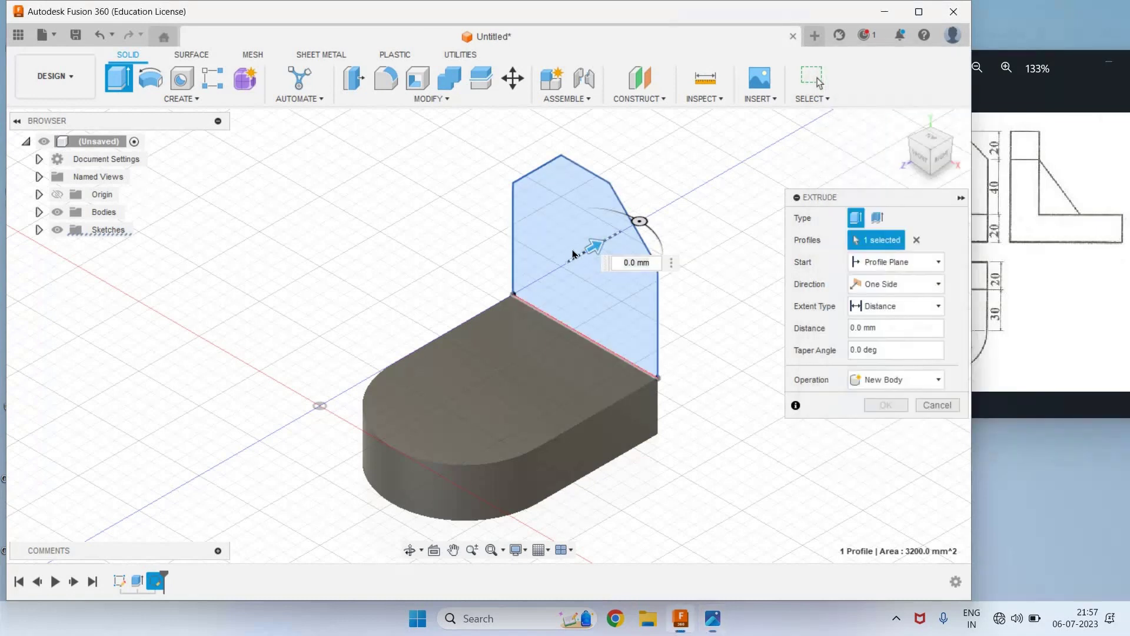
pyautogui.moveTo(561, 256); pyautogui.dragTo(540, 266)
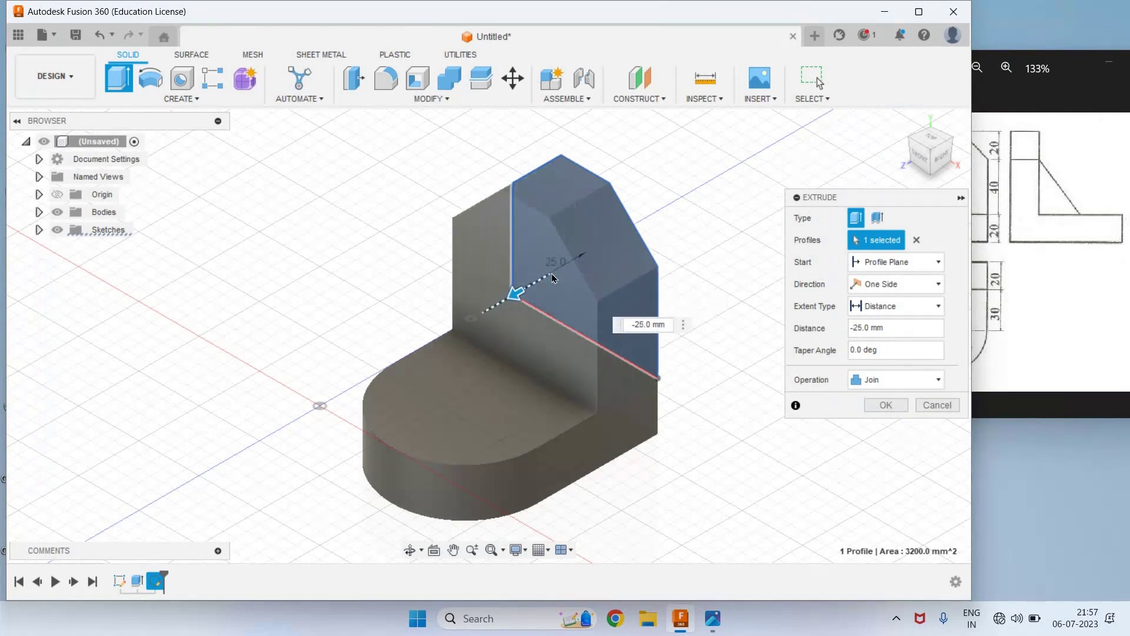
pyautogui.click(657, 312)
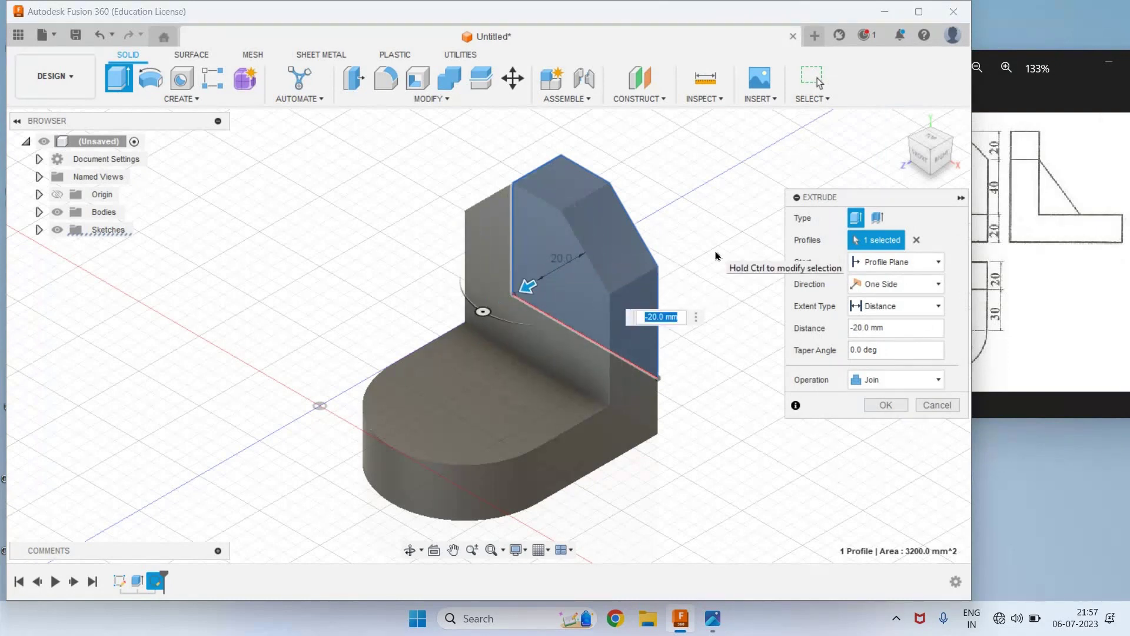
pyautogui.press('Return')
# Step: Check the rib in the reference drawing and create a construction plane offset 15 mm from the YZ plane
pyautogui.click(985, 177)
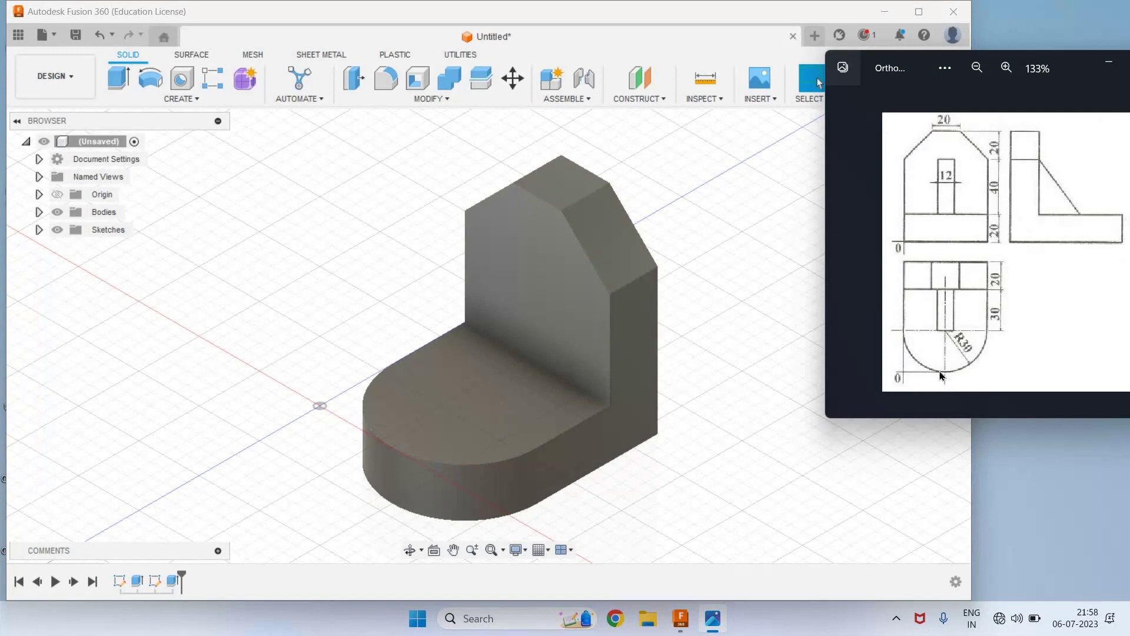
pyautogui.click(648, 100)
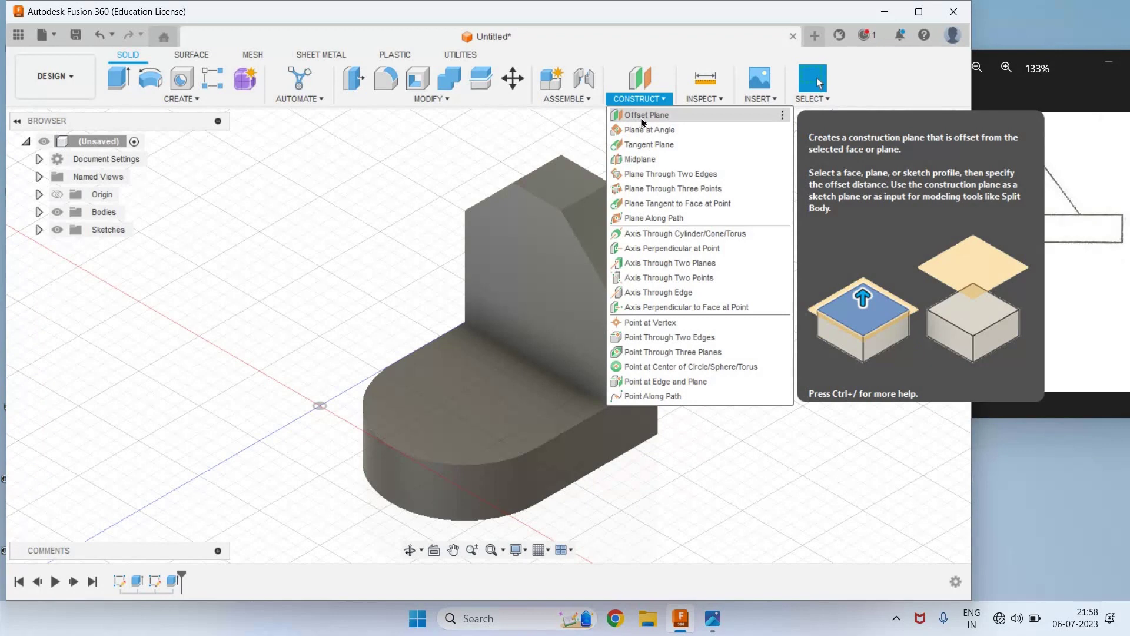
pyautogui.click(643, 116)
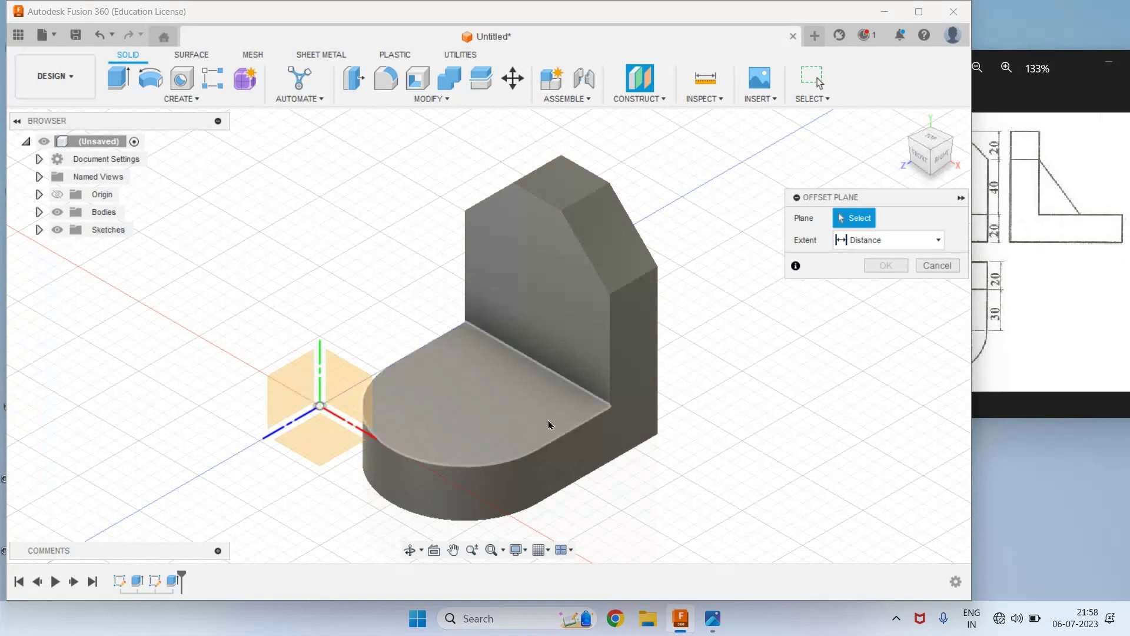
pyautogui.hotkey('alt', 'Tab')
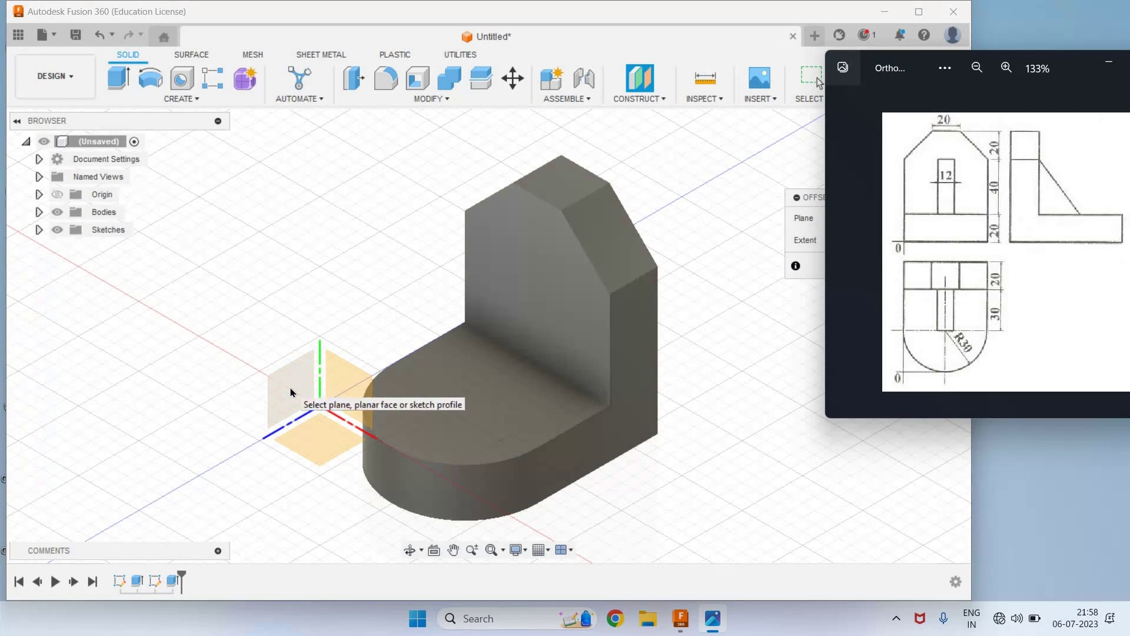
pyautogui.hotkey('alt', 'Tab')
pyautogui.click(310, 402)
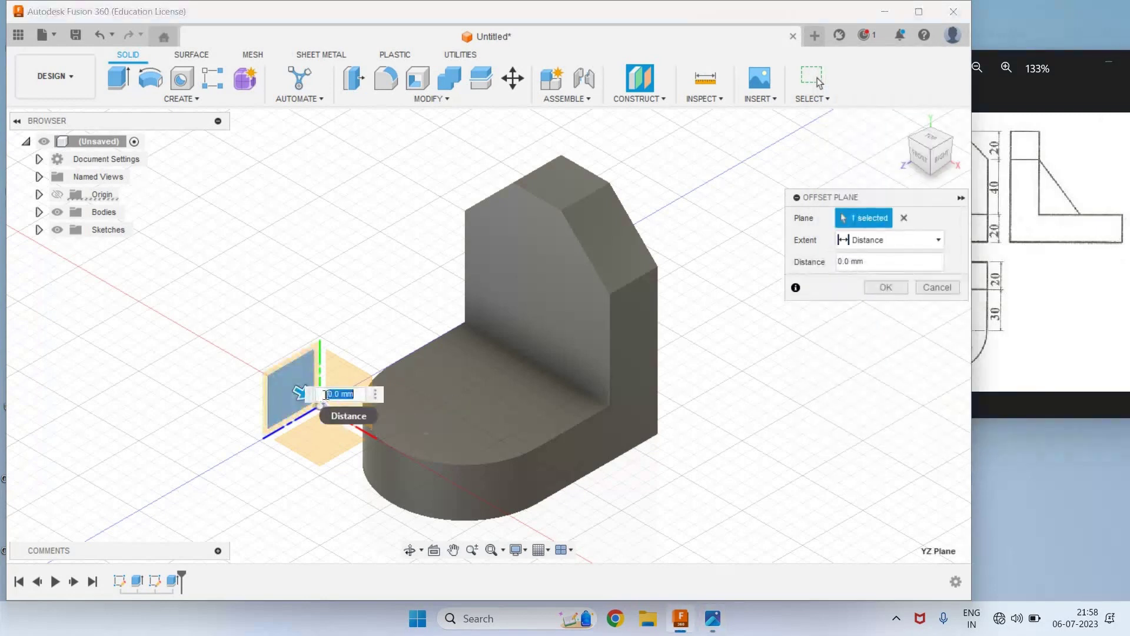
pyautogui.write('15')
pyautogui.press('Return')
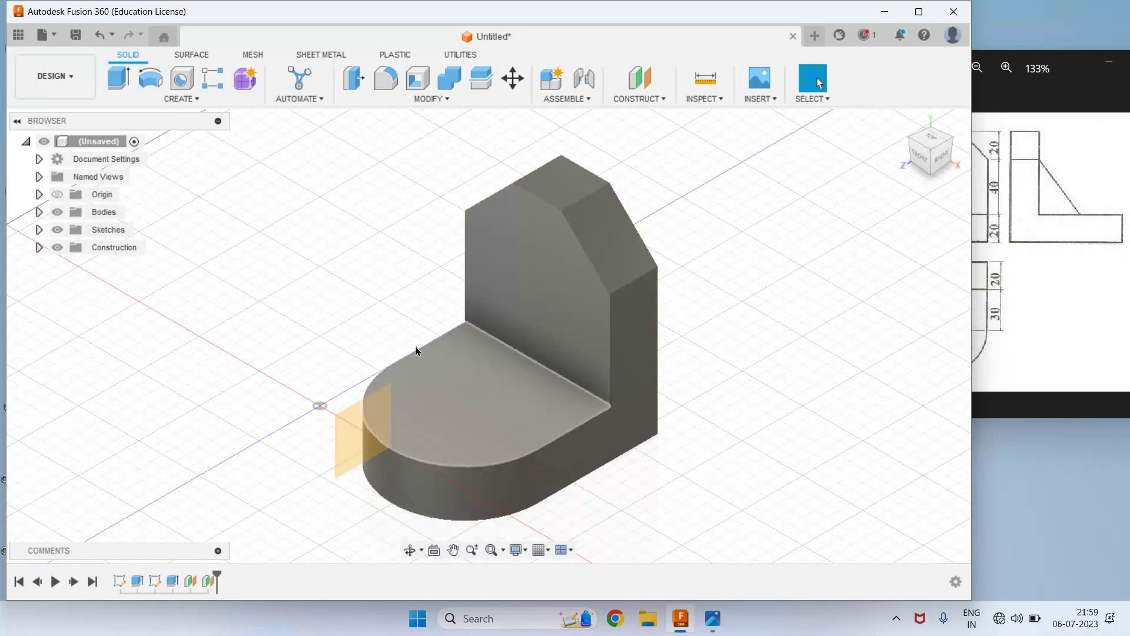
# Step: Sketch a sloped line about 50 mm long on the offset plane, from the base's upper face to the plate's inner face at shoulder height
pyautogui.click(195, 99)
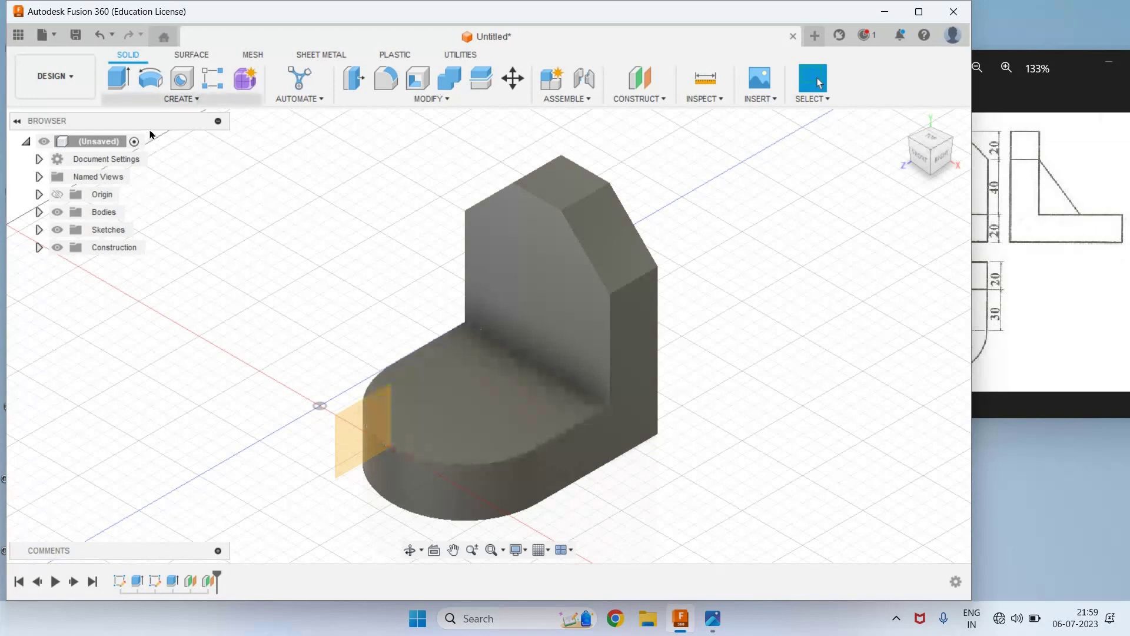
pyautogui.click(145, 130)
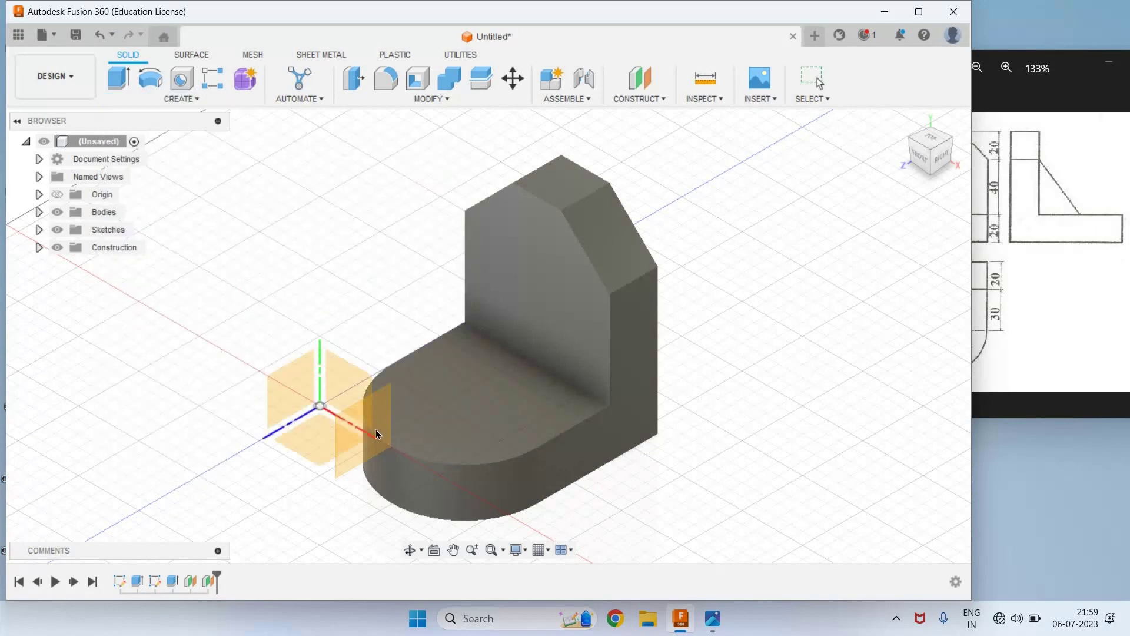
pyautogui.click(358, 428)
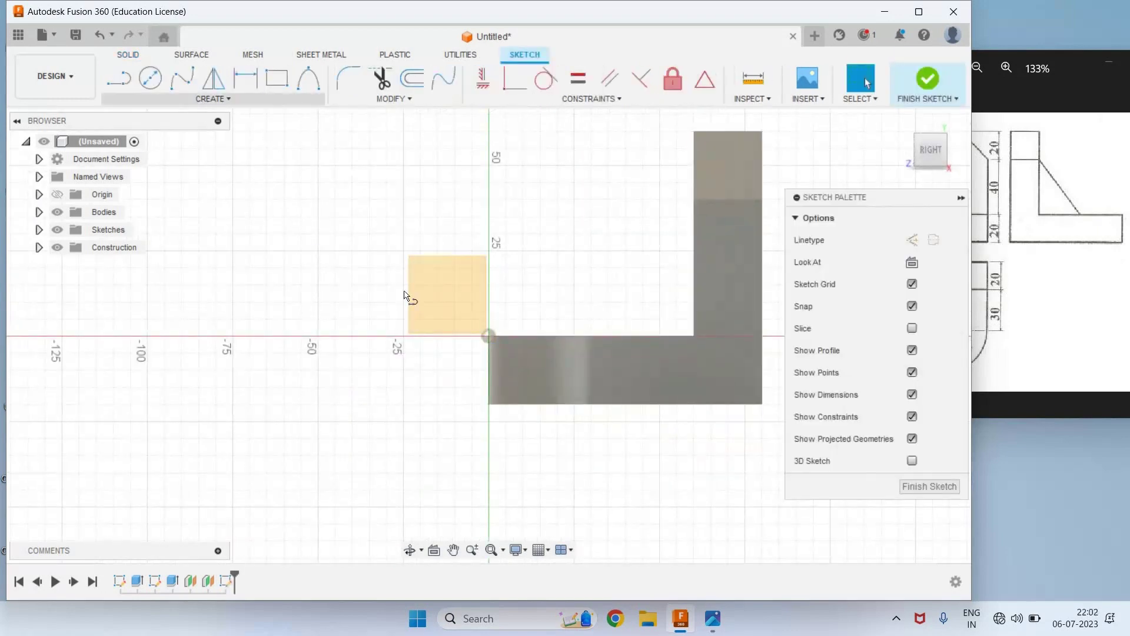
pyautogui.press('l')
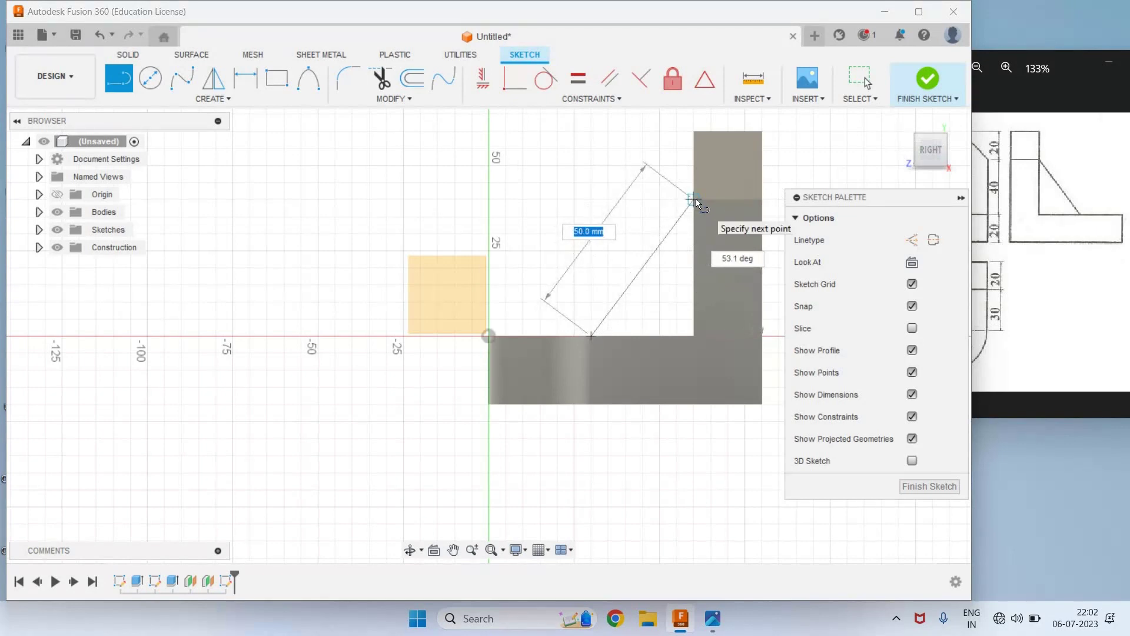
pyautogui.click(696, 199)
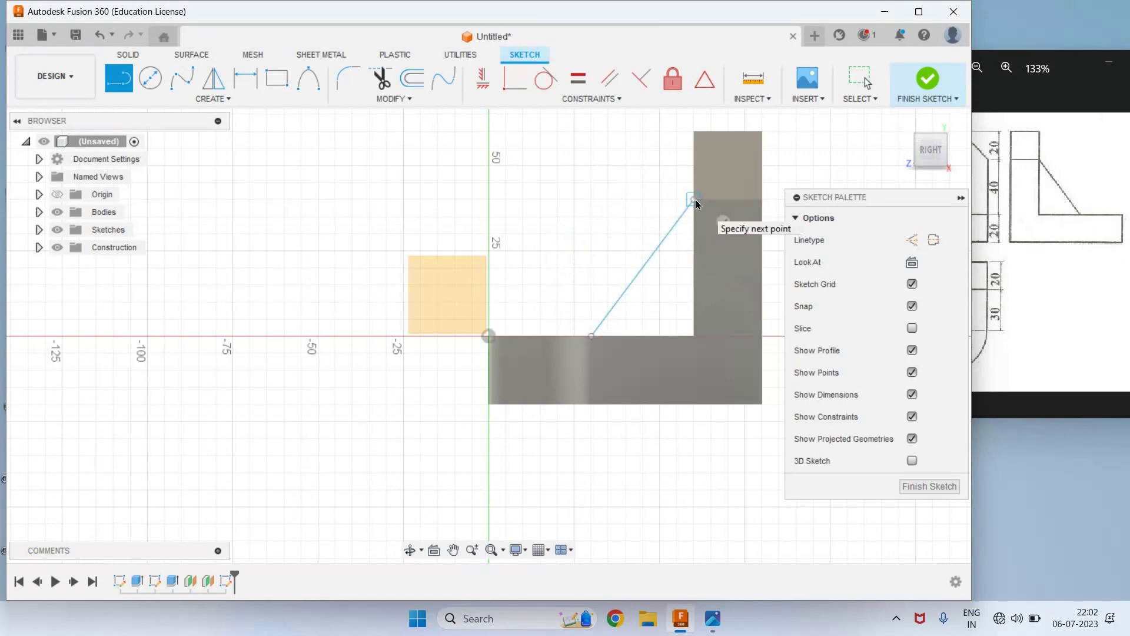
pyautogui.press('Escape')
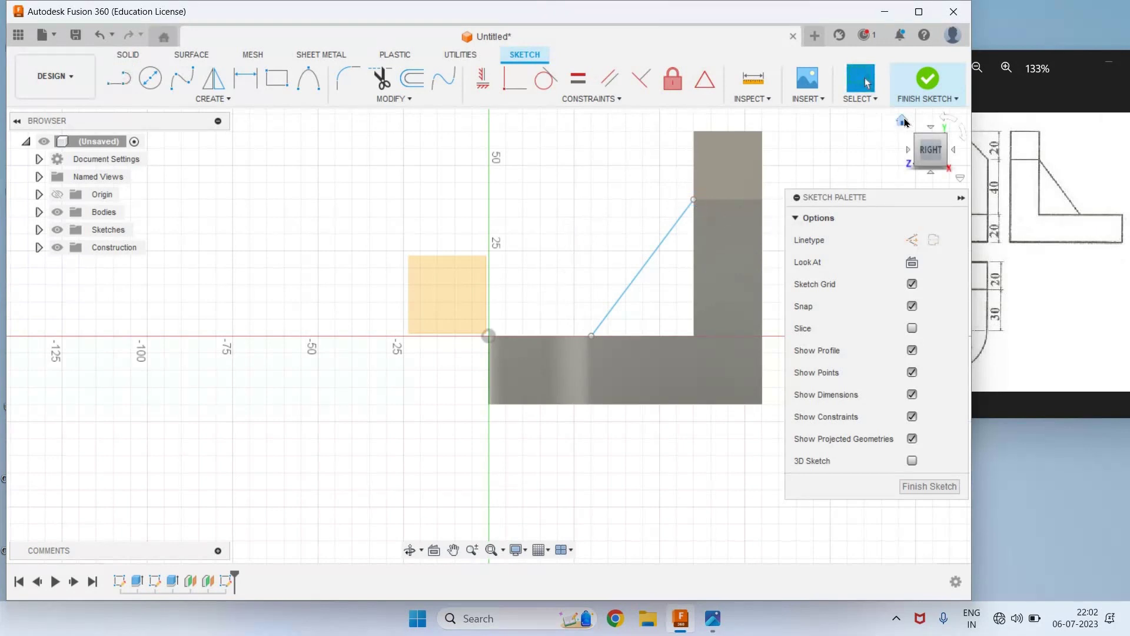
# Step: Create a 12 mm thick rib from the sloped sketch line, extending to the next faces, after checking its thickness in the reference drawing
pyautogui.click(902, 121)
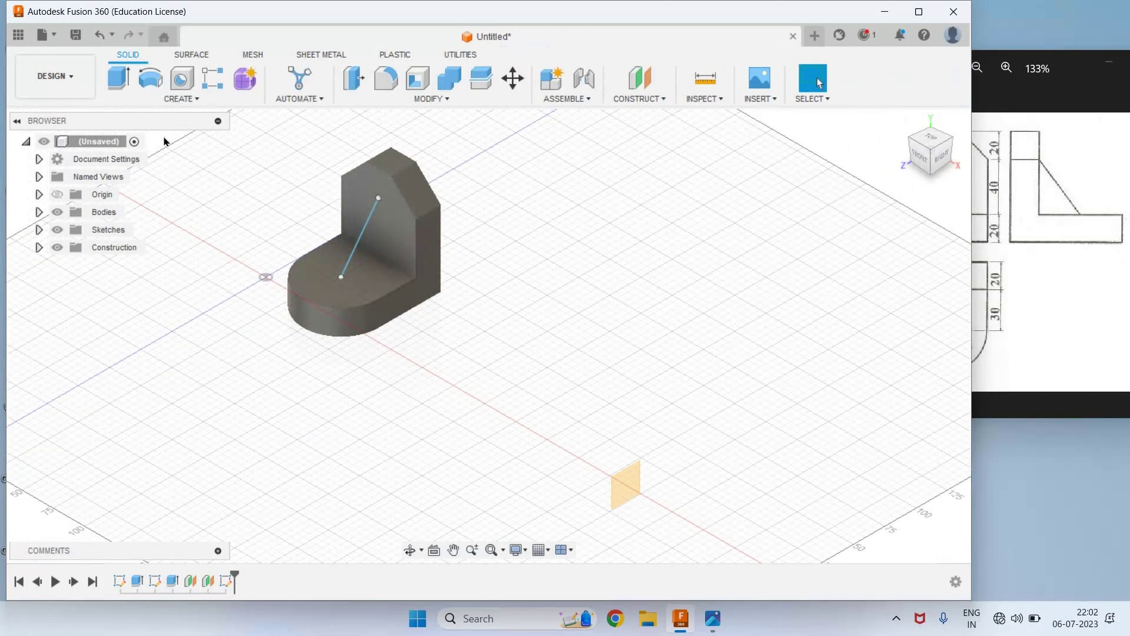
pyautogui.click(179, 99)
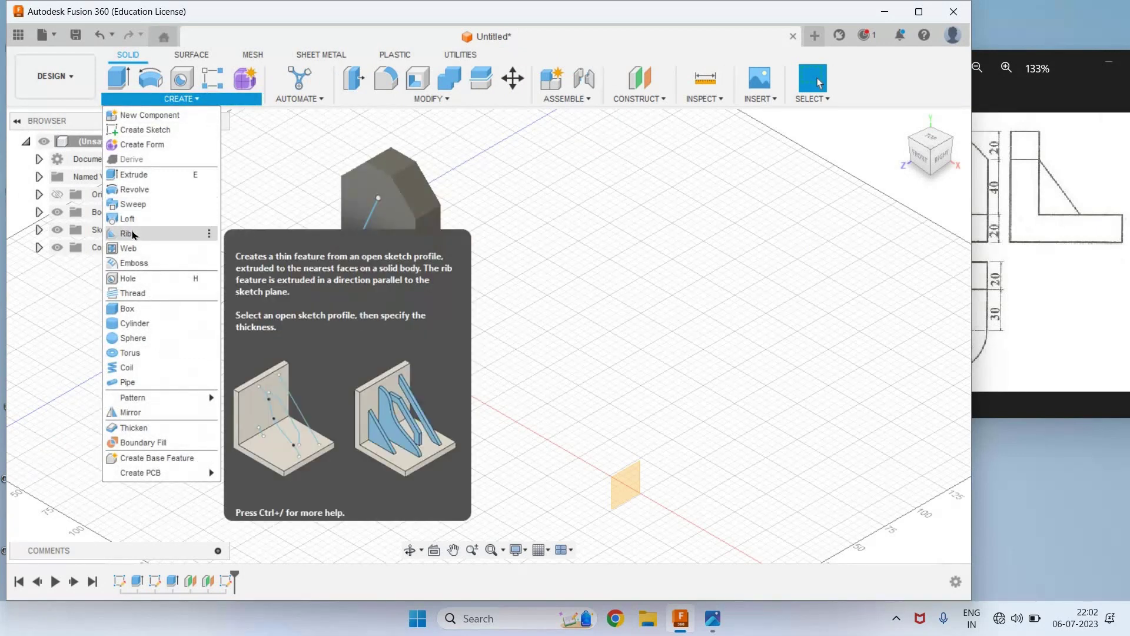
pyautogui.click(135, 233)
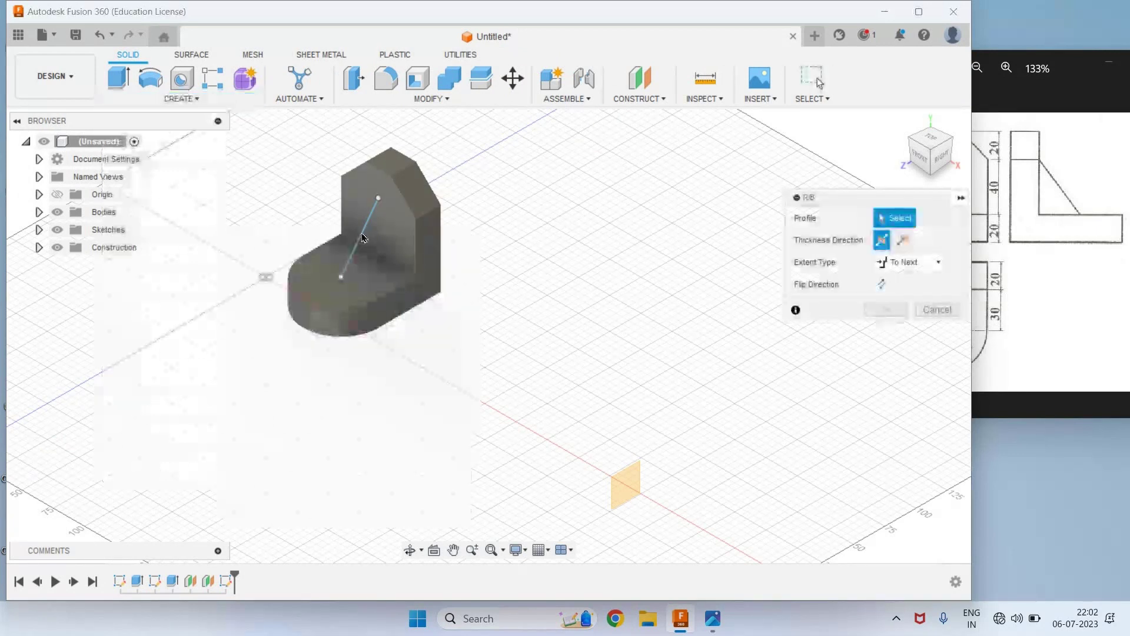
pyautogui.click(363, 237)
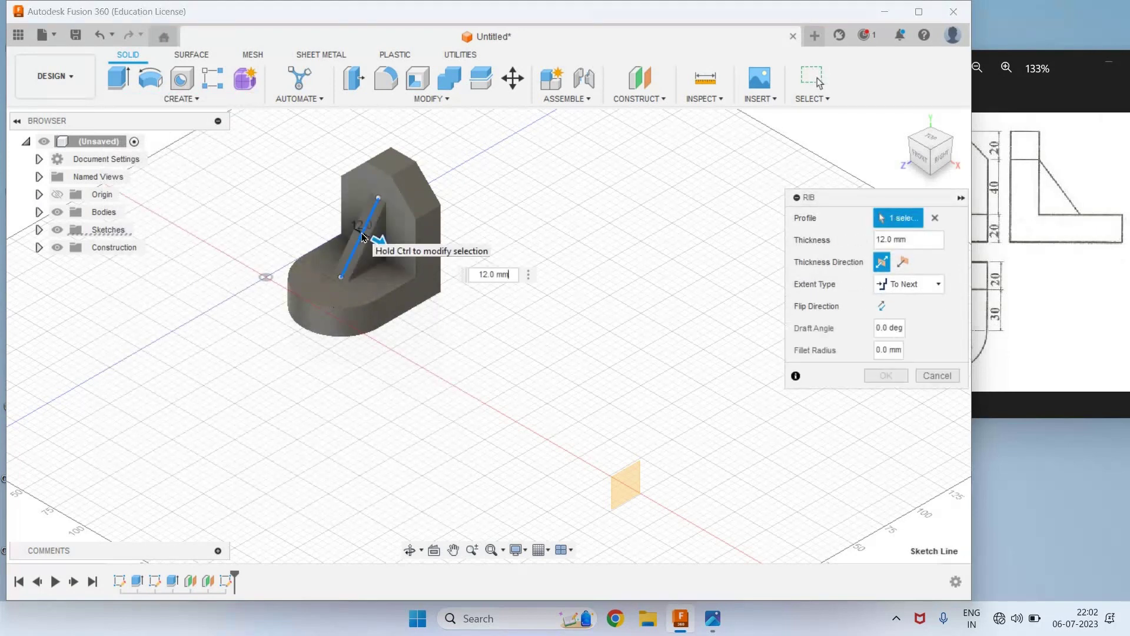
pyautogui.click(978, 180)
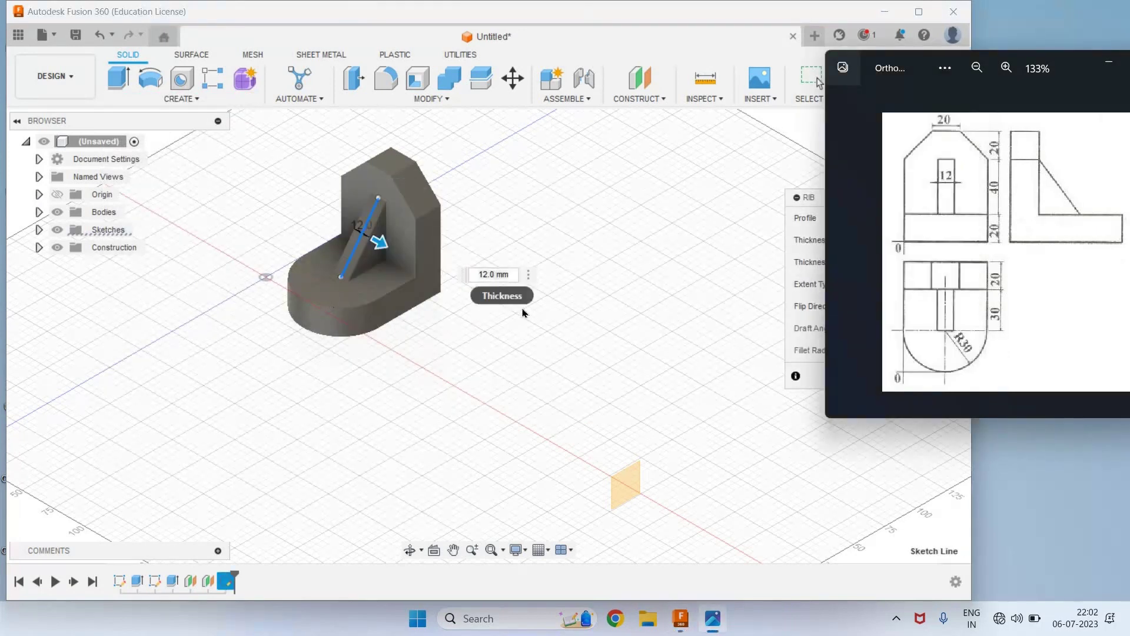
pyautogui.click(493, 275)
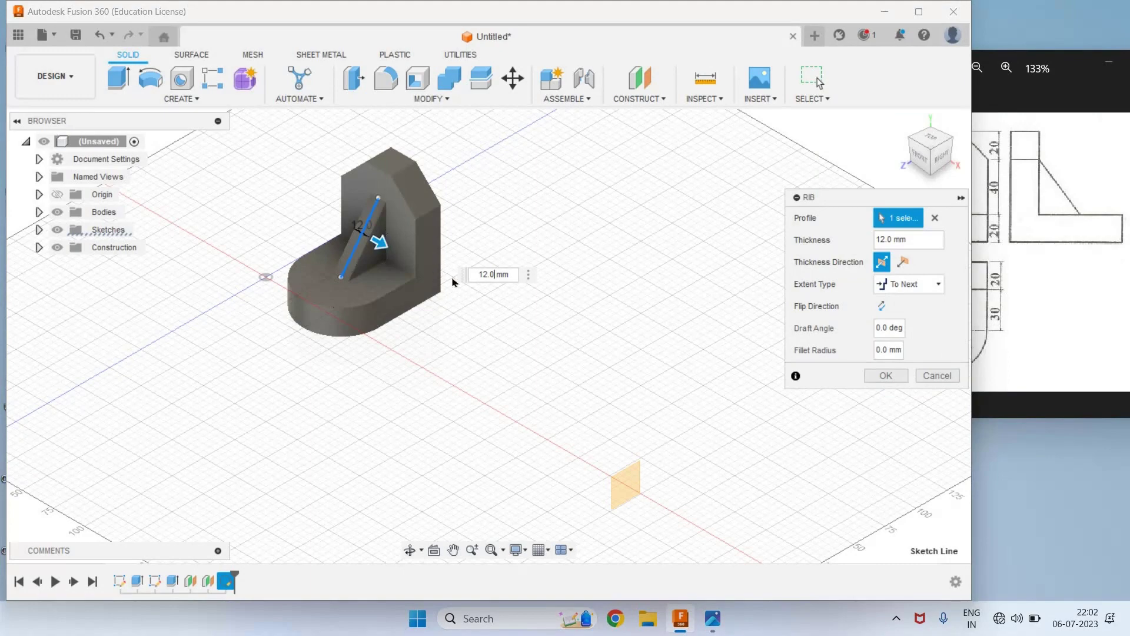
pyautogui.click(884, 375)
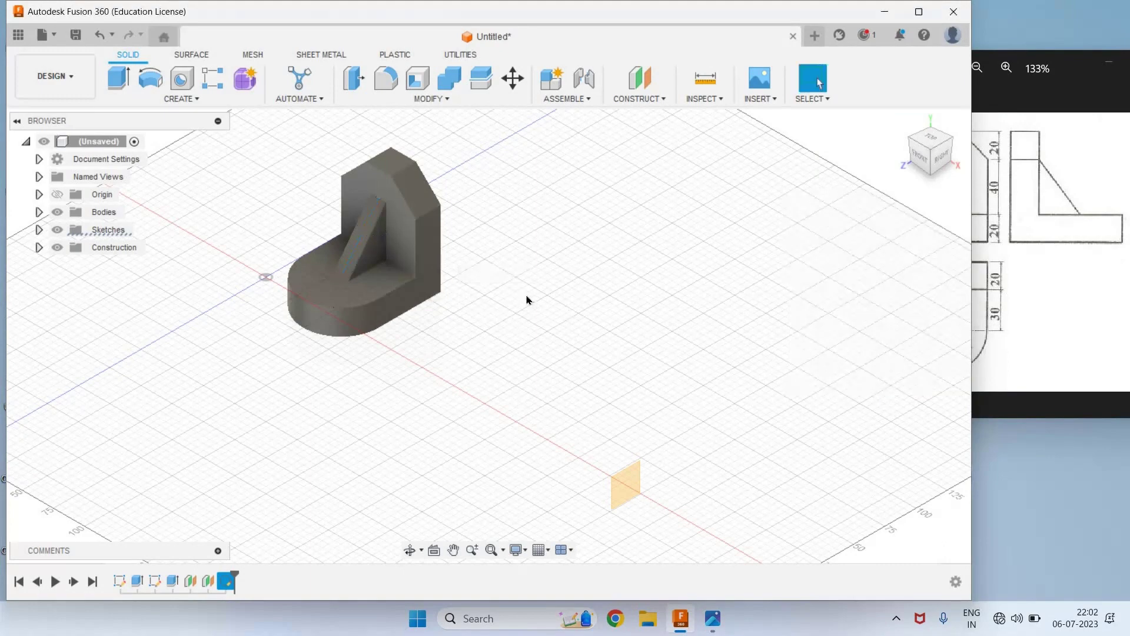
# Step: Start a drawing from the design and save the model as "Isometric View from Orthographic Projections"
pyautogui.scroll(3, 471, 334)
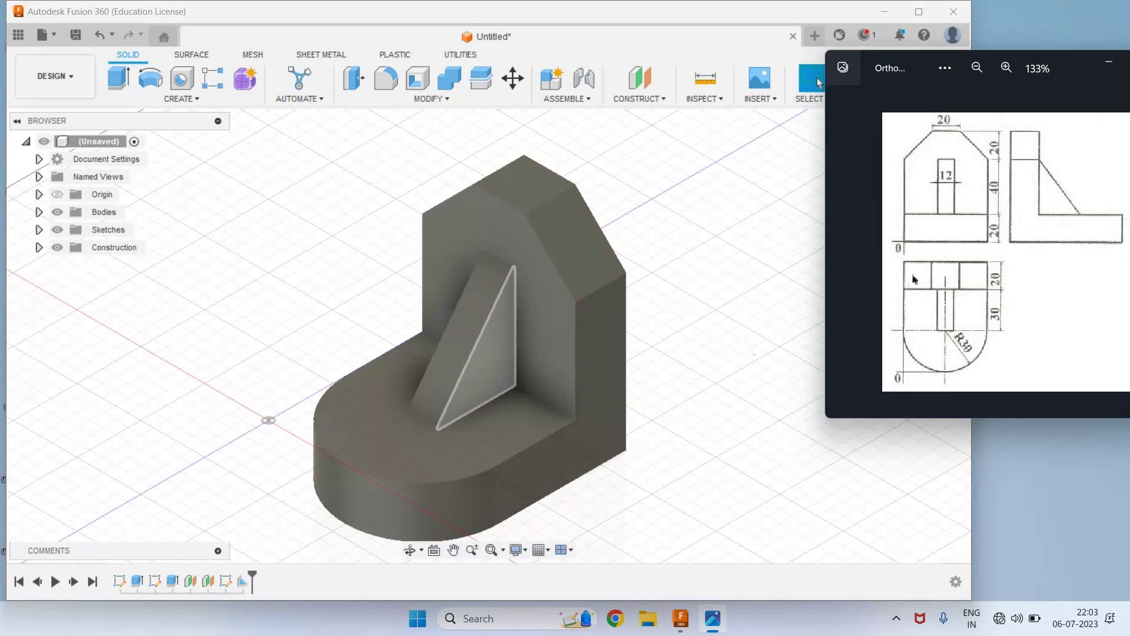
pyautogui.click(78, 88)
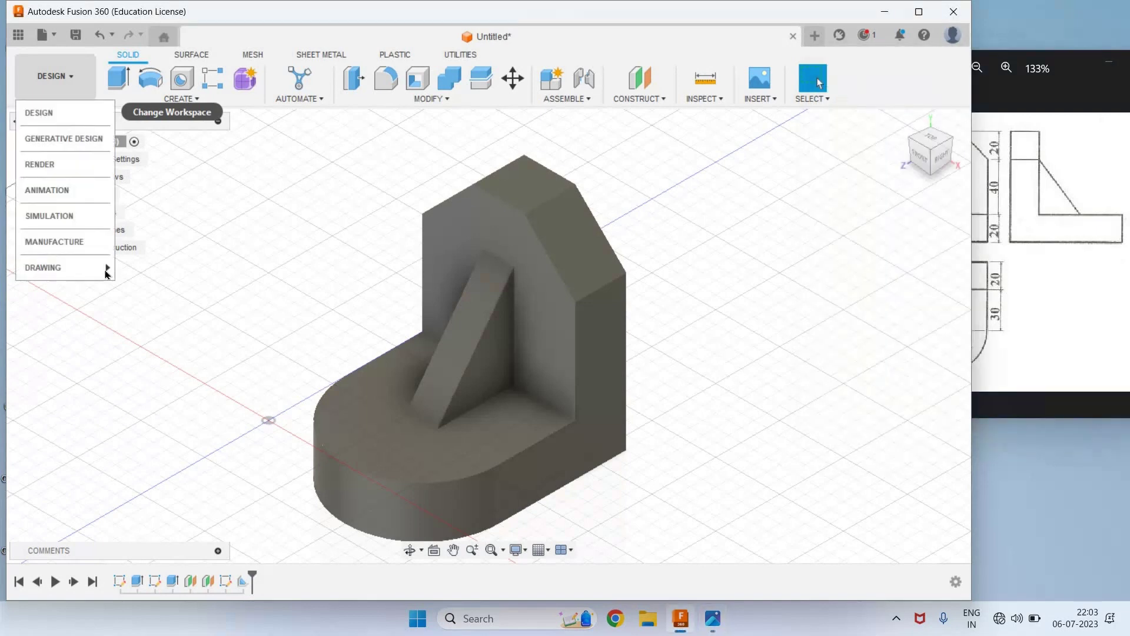
pyautogui.moveTo(107, 272)
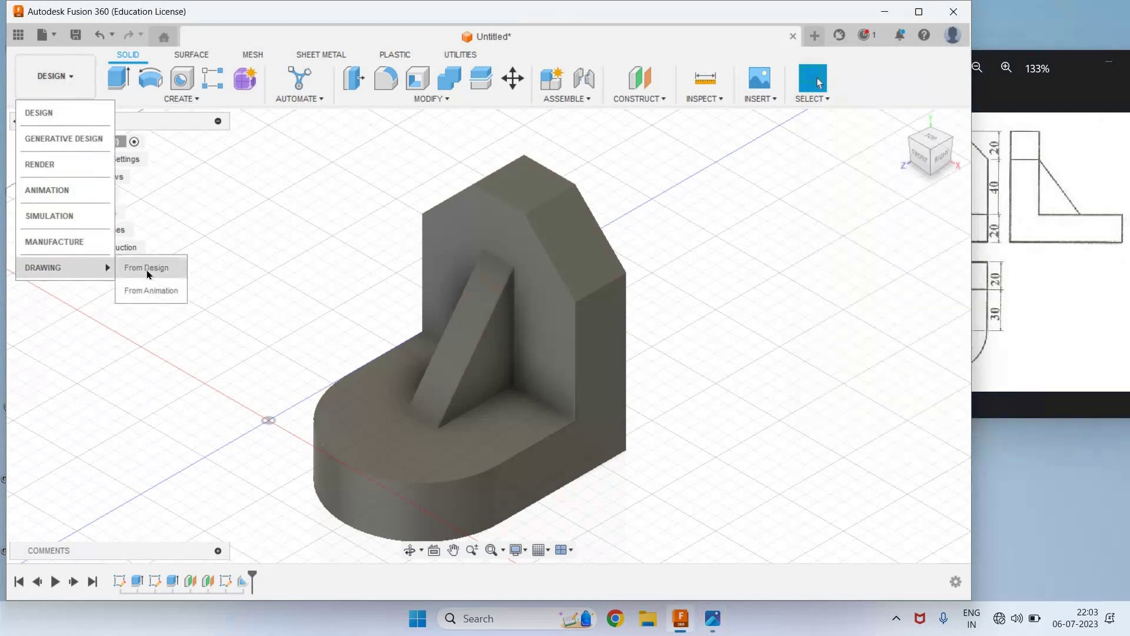
pyautogui.click(148, 269)
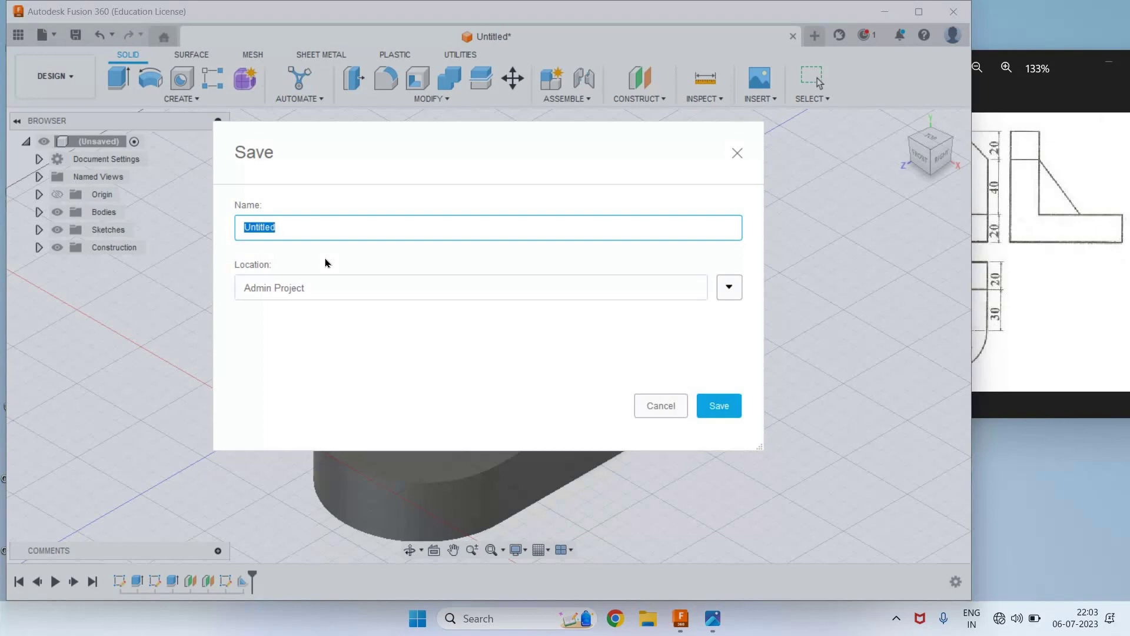
pyautogui.write('Isometric View from')
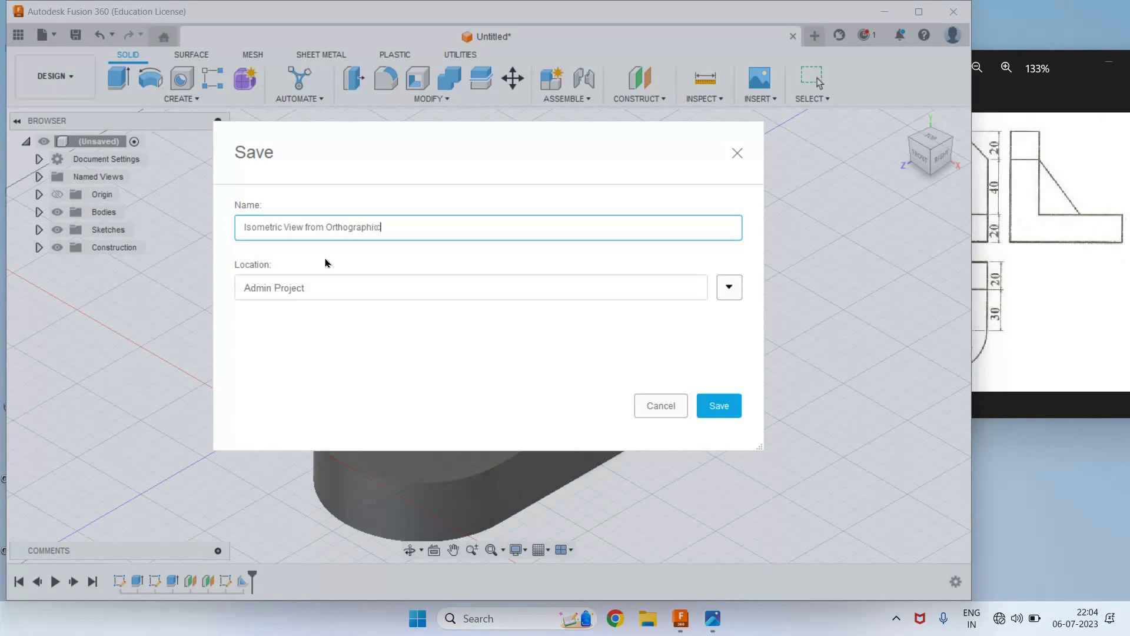
pyautogui.write('Orthographic Projections')
pyautogui.click(718, 406)
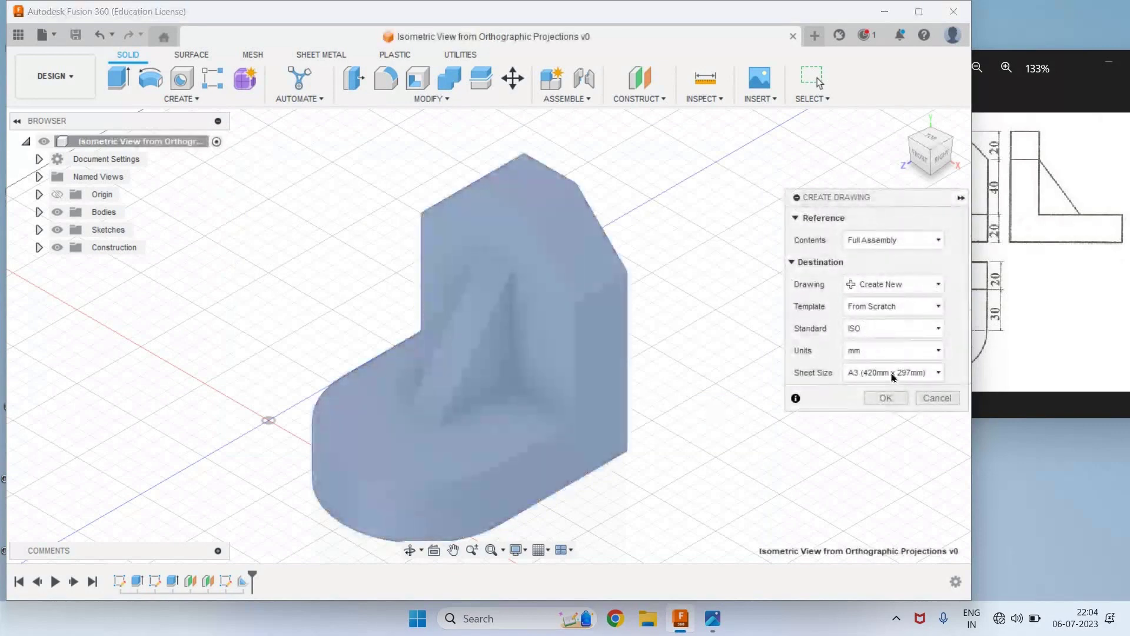
# Step: Create the A3 ISO drawing in millimetres and place a front base view at scale 1:2 in the sheet's upper-left area
pyautogui.click(885, 398)
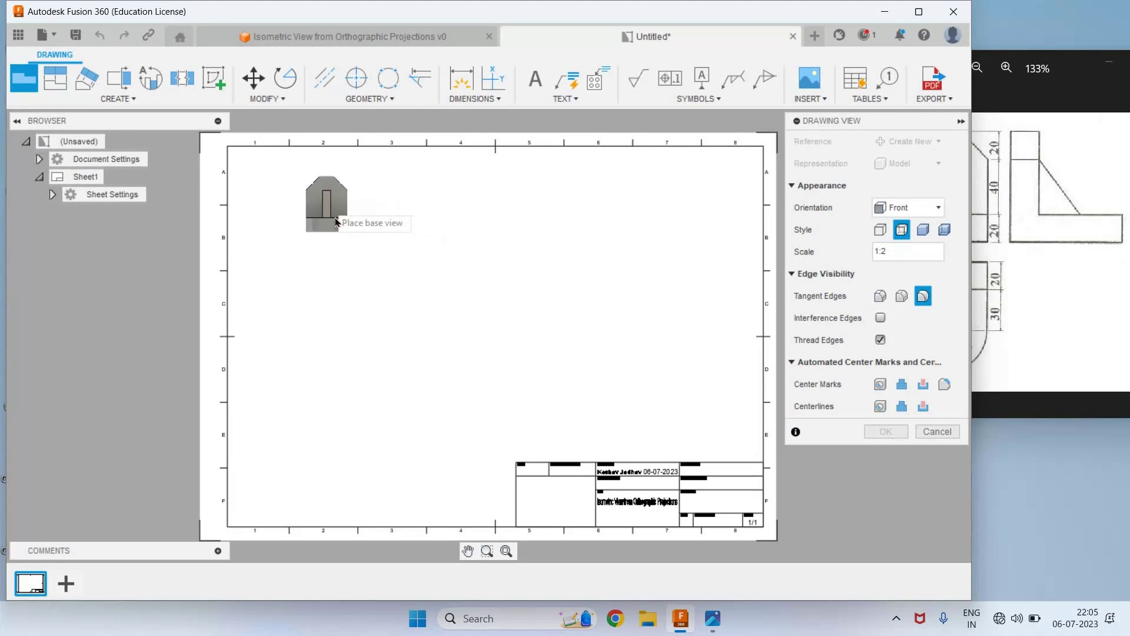
pyautogui.click(370, 240)
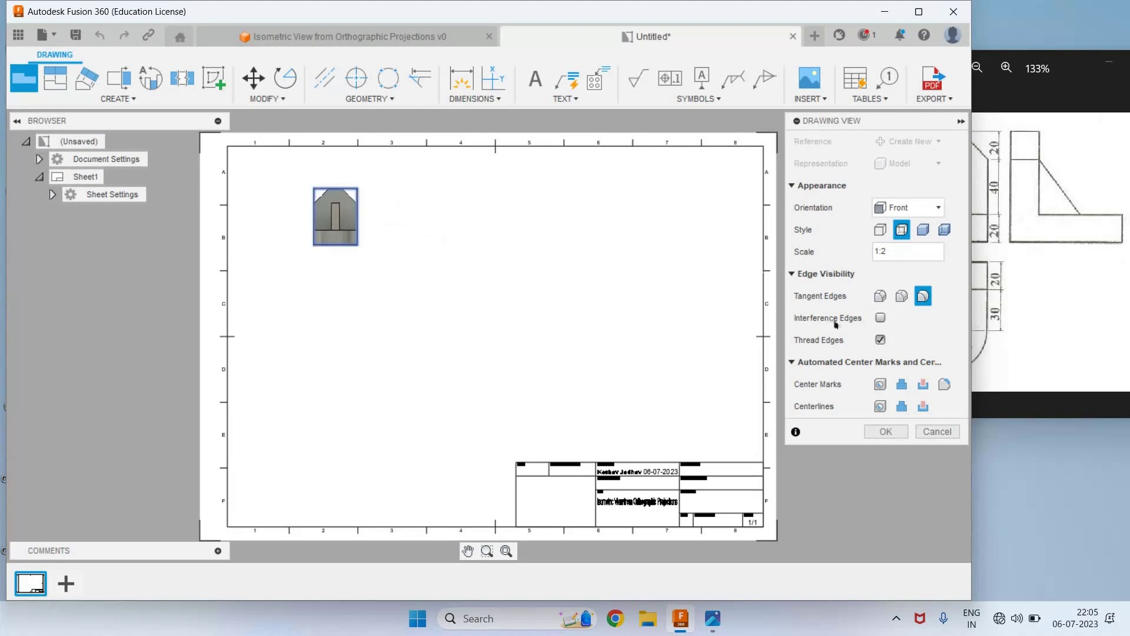
pyautogui.click(893, 434)
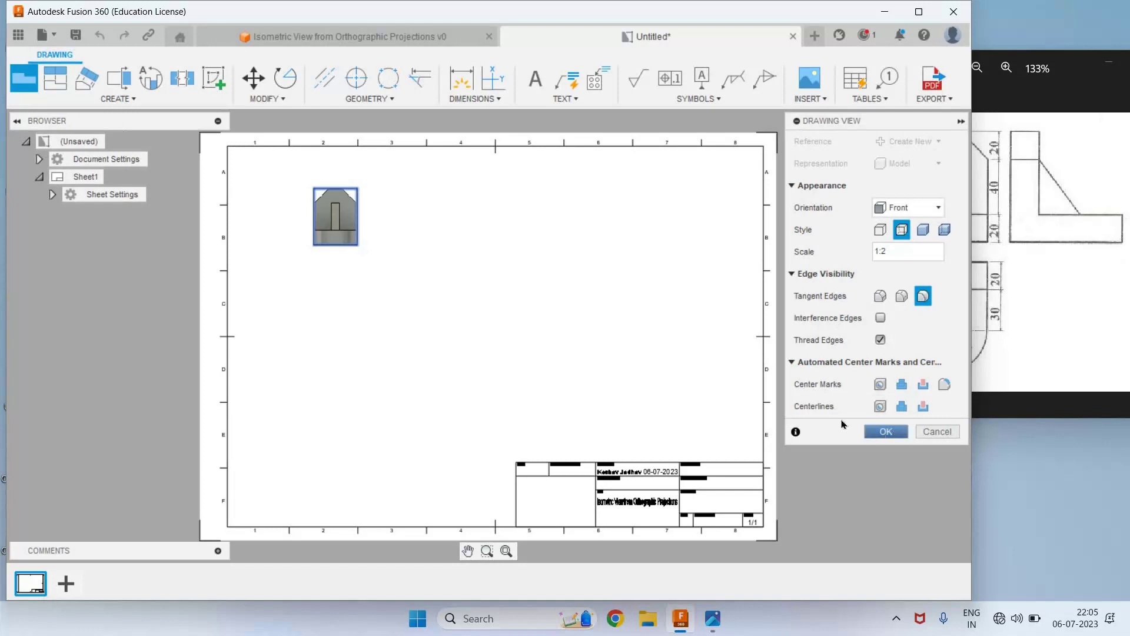
# Step: Check the reference drawing, enlarge the drawing window to full screen and set the front view's scale to 1:1
pyautogui.click(974, 232)
pyautogui.click(965, 234)
pyautogui.click(974, 234)
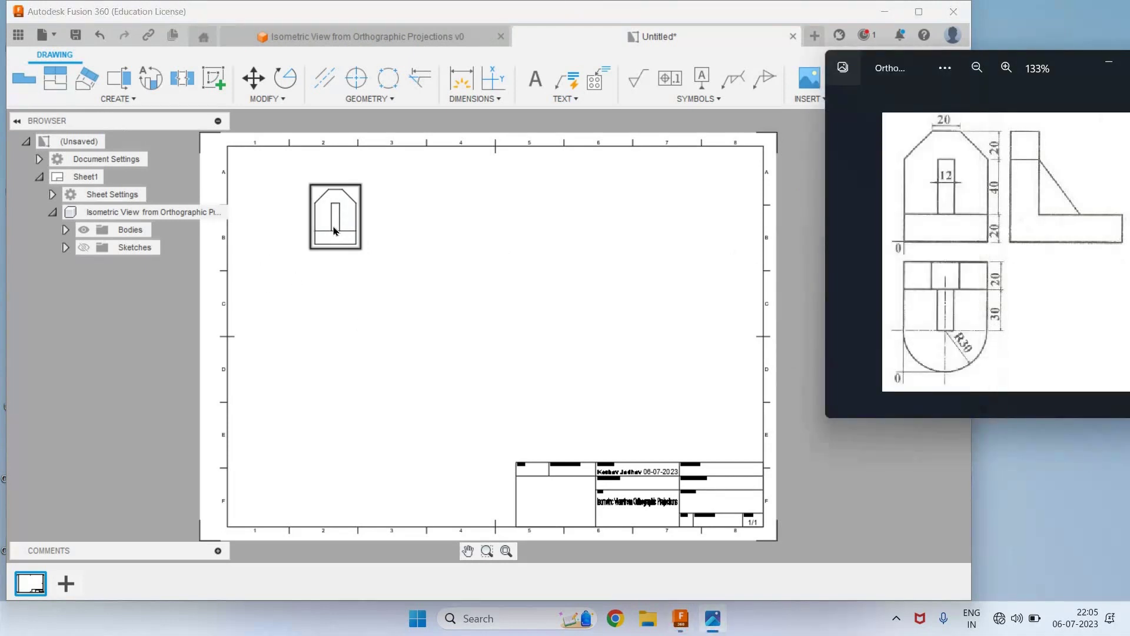
pyautogui.click(333, 231)
pyautogui.press('super+z')
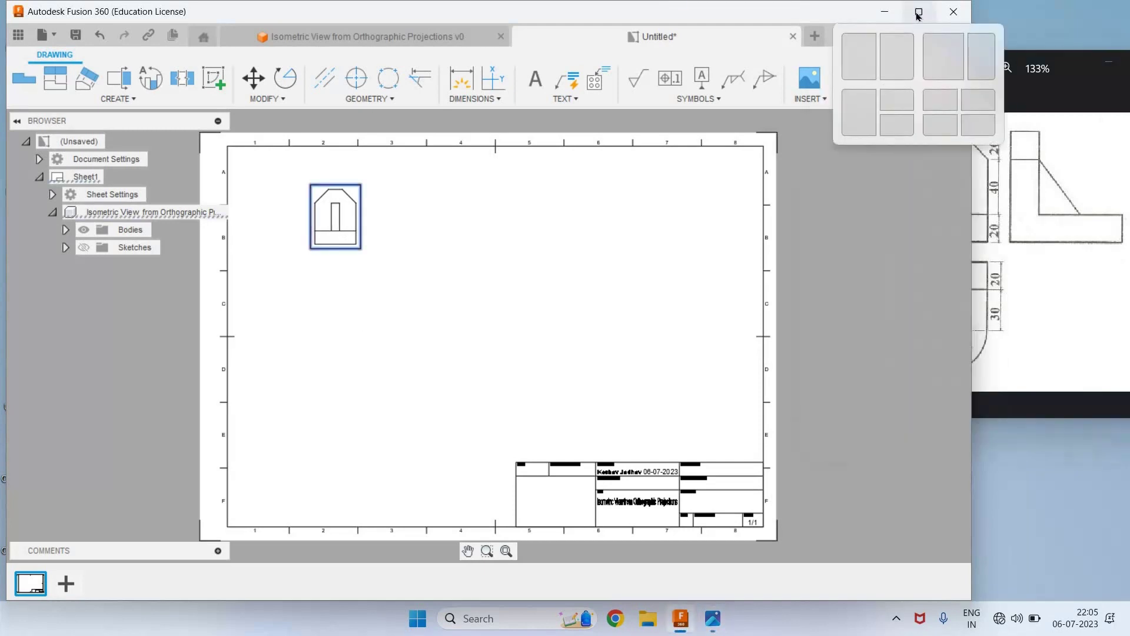
pyautogui.press('super+Up')
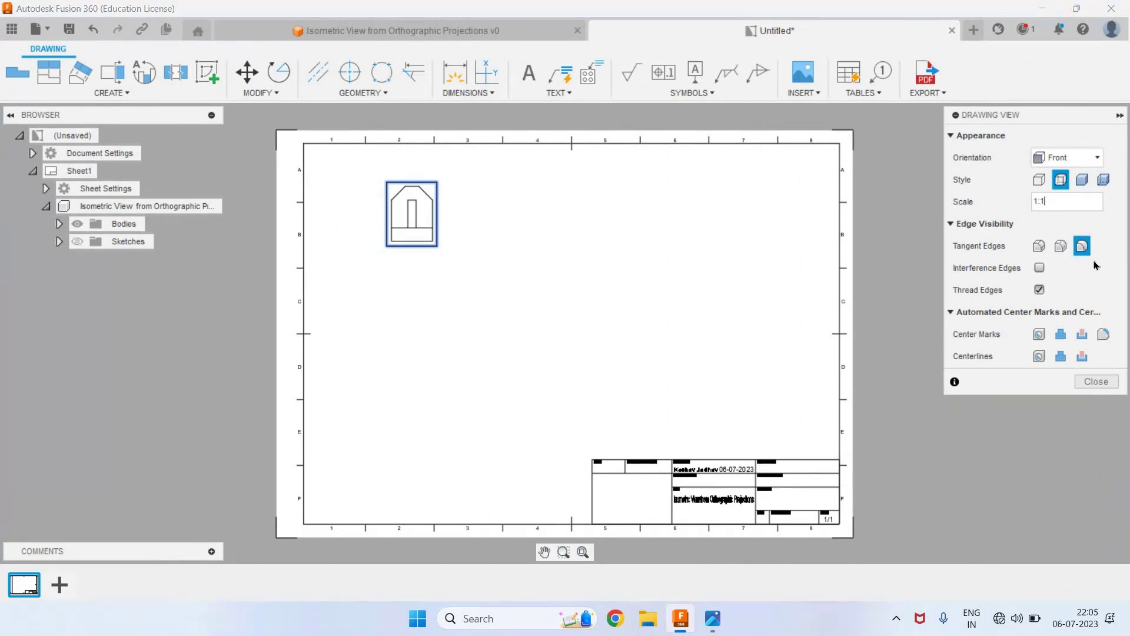
pyautogui.write(':1')
pyautogui.click(1090, 384)
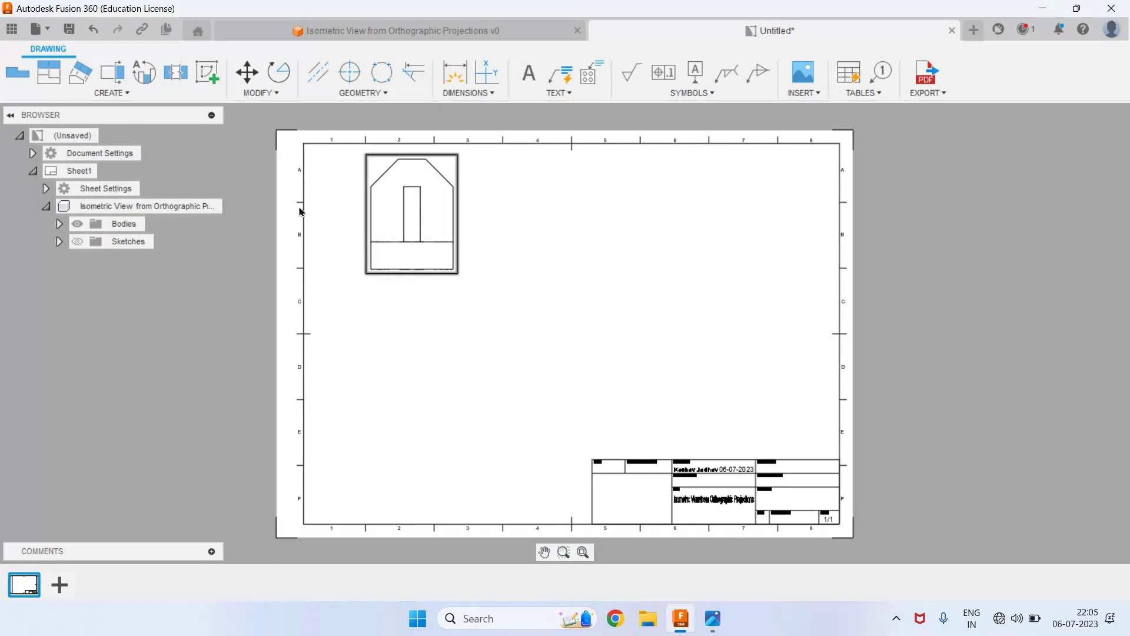
# Step: Create a projected top view from the front view and place it directly below
pyautogui.click(44, 72)
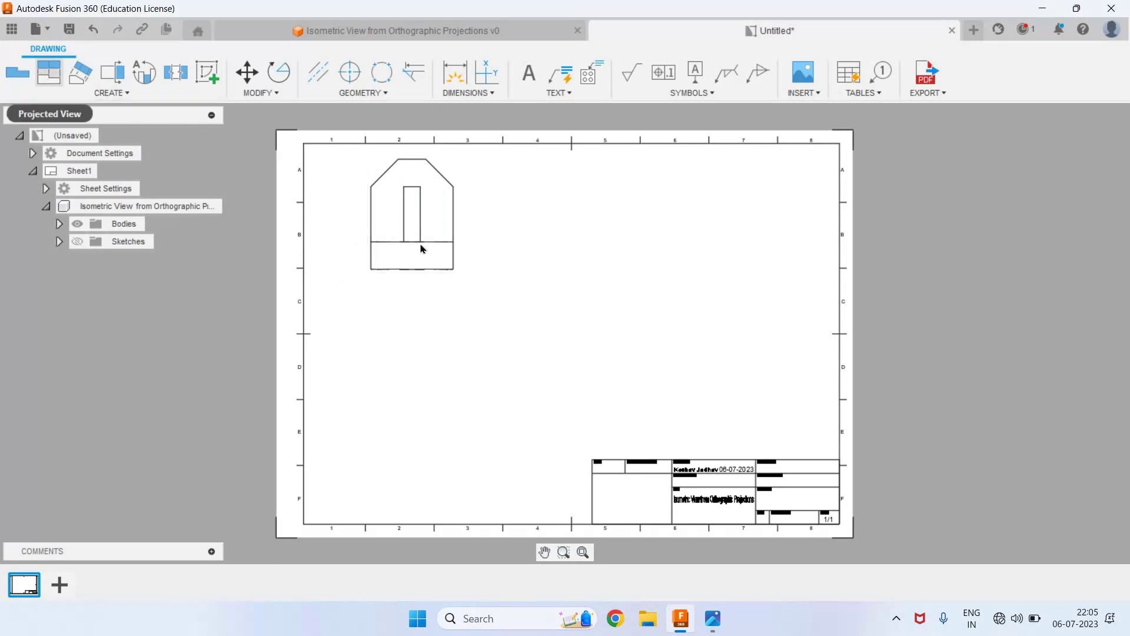
pyautogui.click(422, 249)
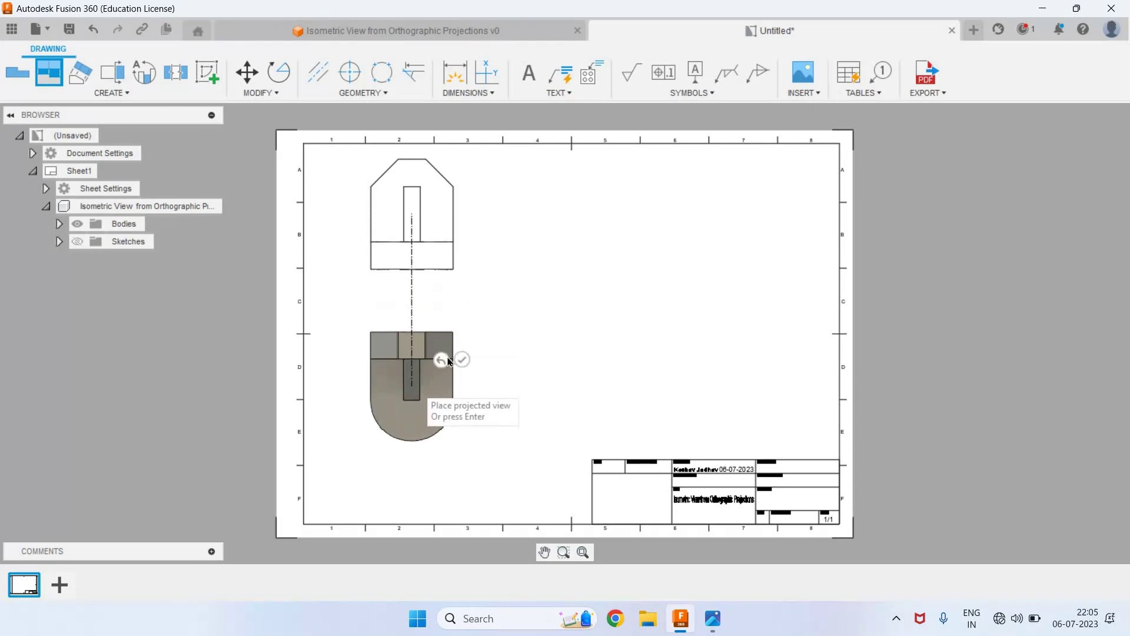
pyautogui.click(440, 360)
pyautogui.press('Return')
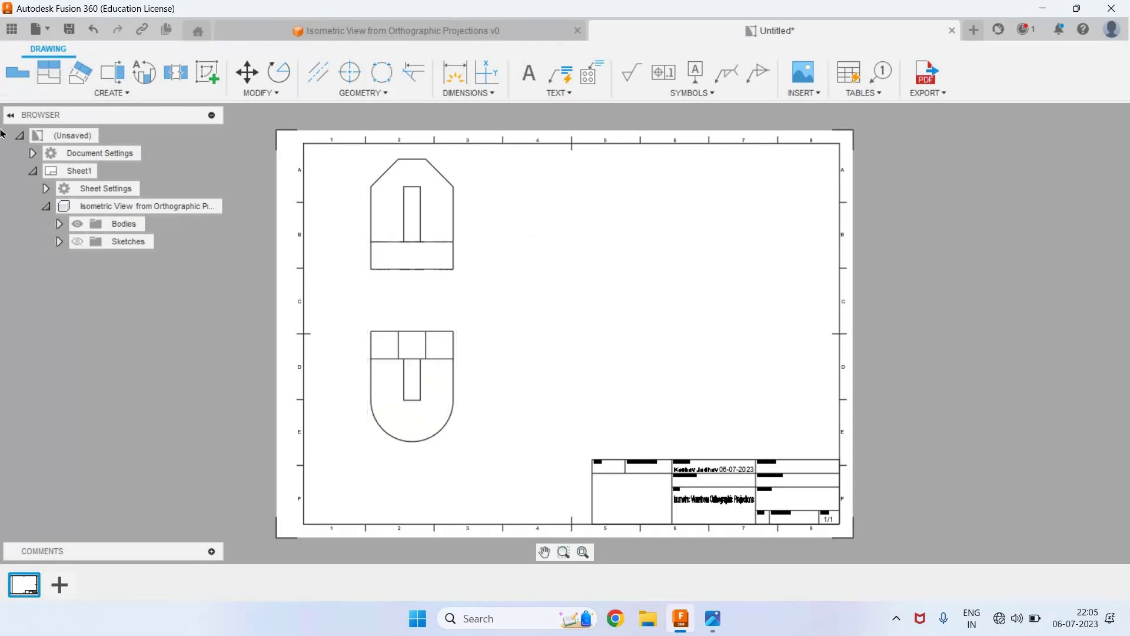
# Step: Create a projected side view from the front view and place it on the sheet to the front view's right
pyautogui.click(49, 81)
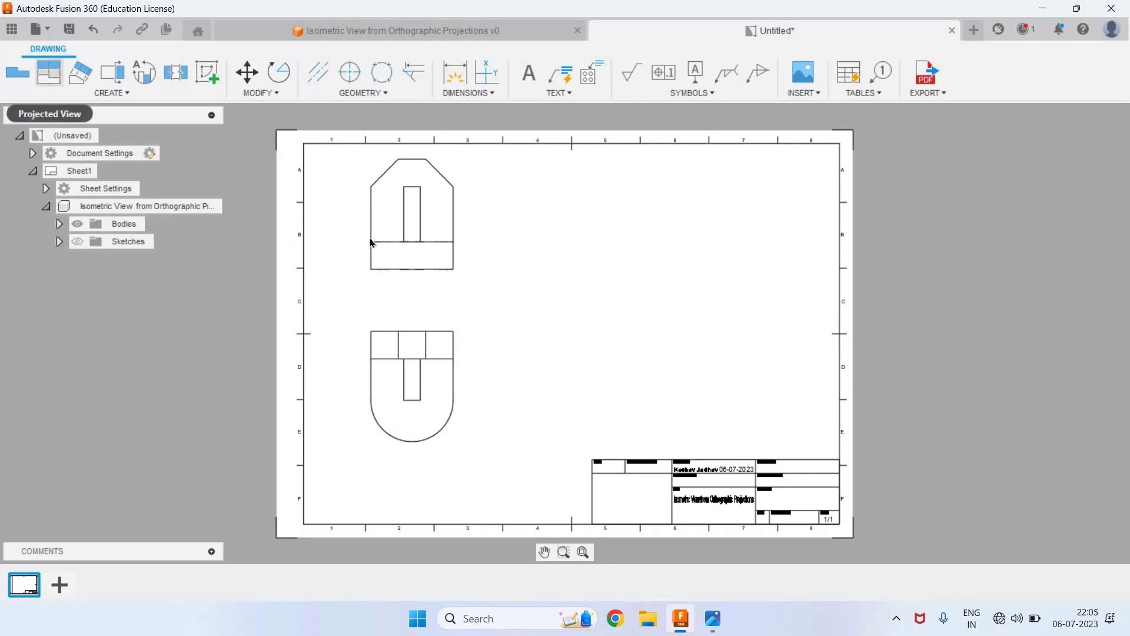
pyautogui.click(450, 240)
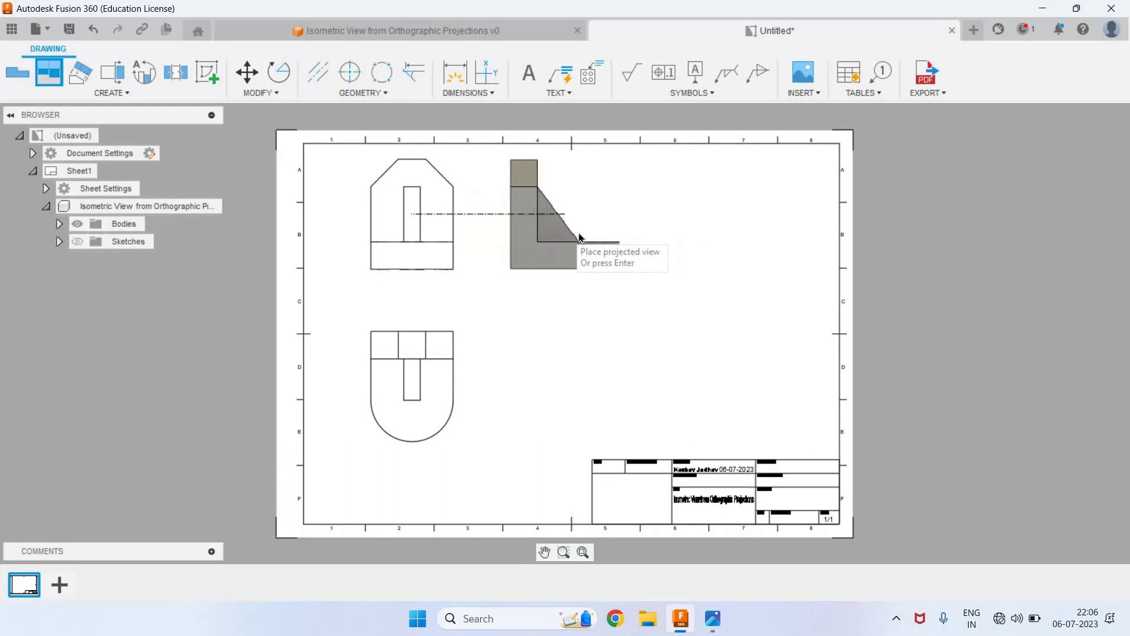
pyautogui.click(625, 213)
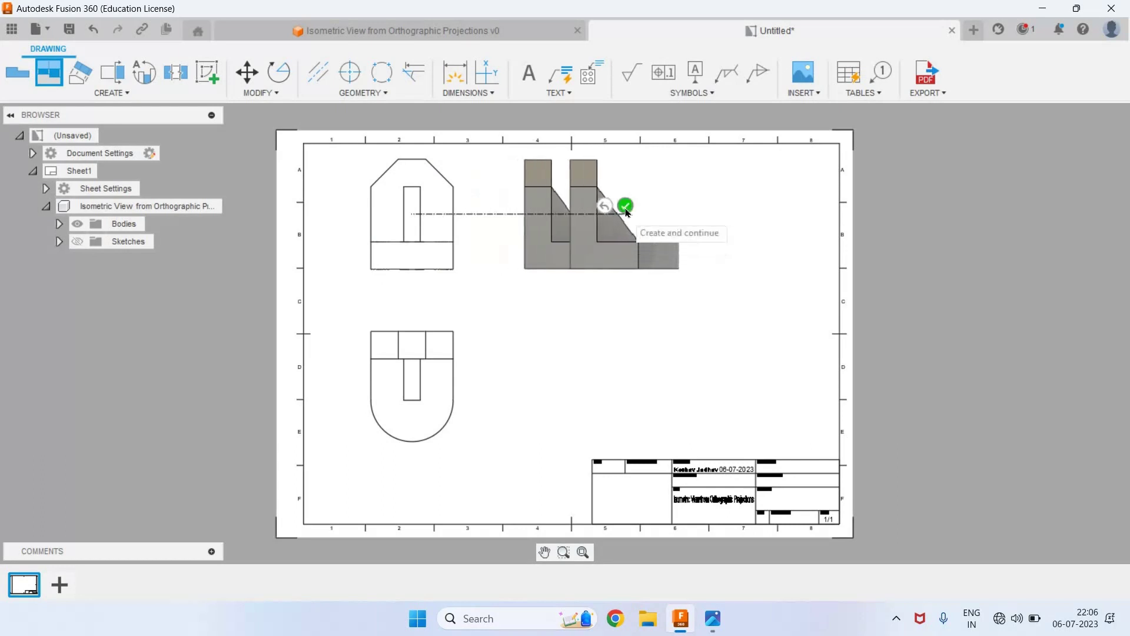
pyautogui.press('Return')
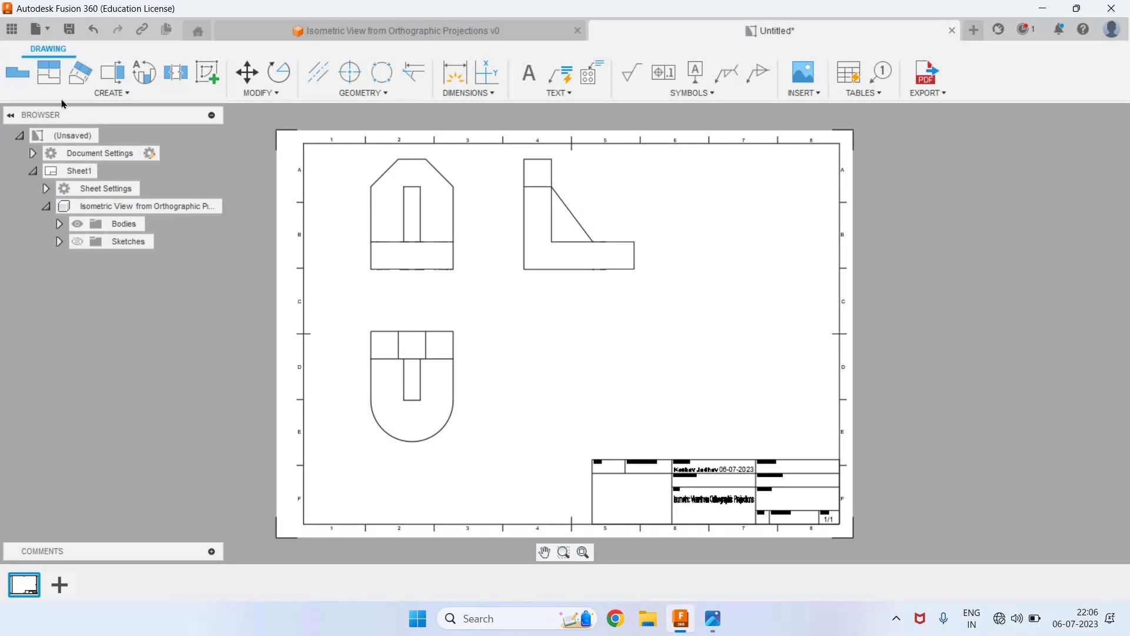
# Step: Project an isometric view from the front view and place it above the title block
pyautogui.click(45, 80)
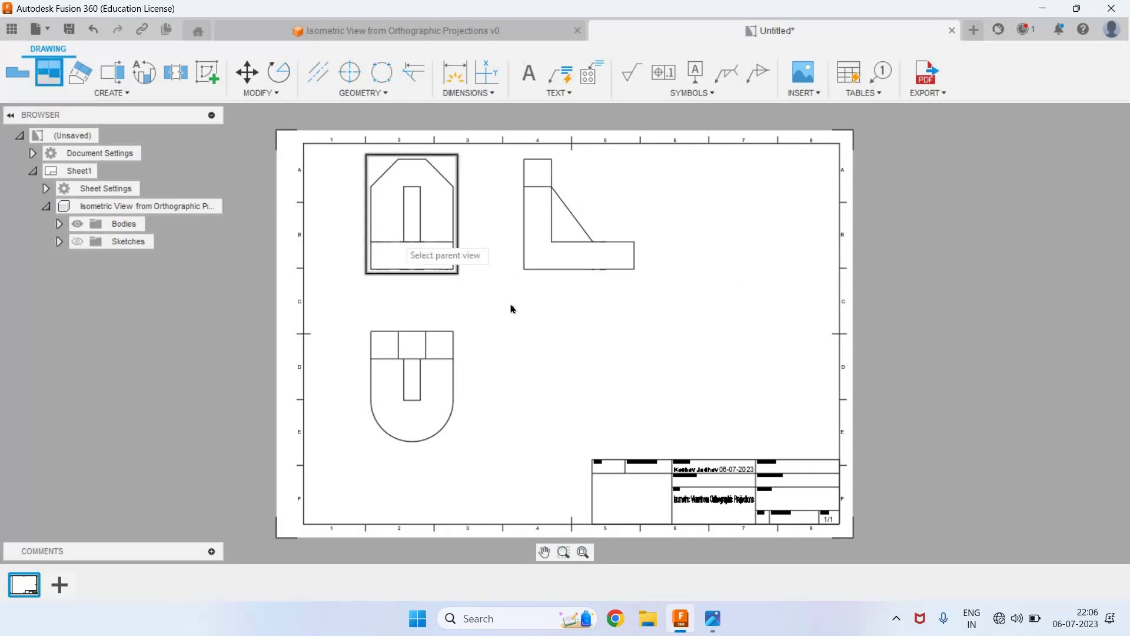
pyautogui.click(412, 224)
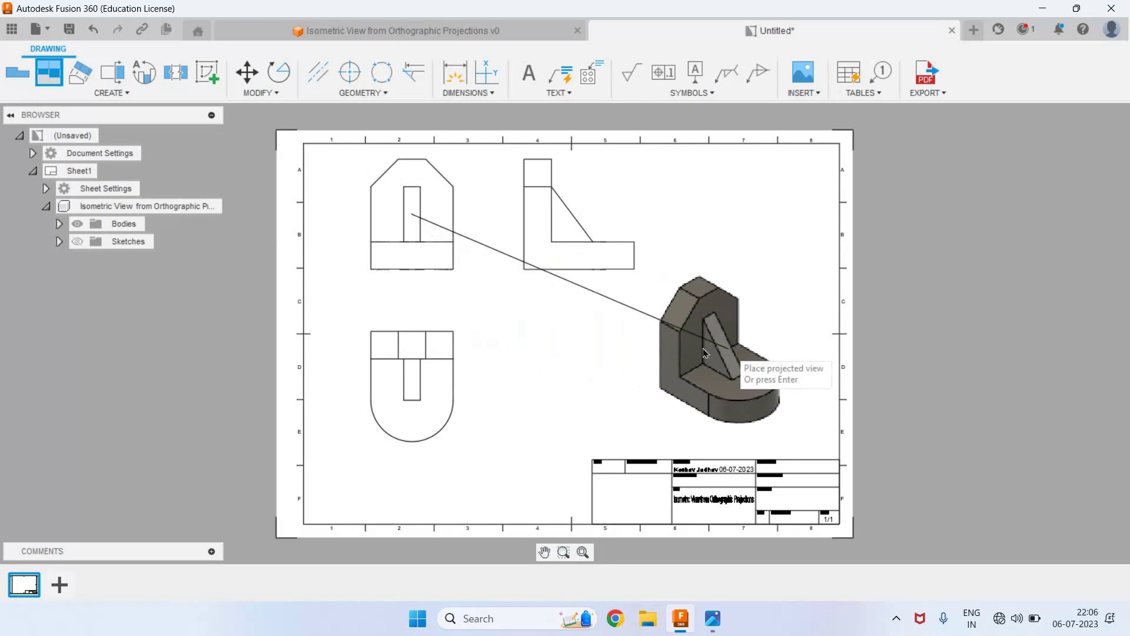
pyautogui.click(728, 357)
pyautogui.click(772, 326)
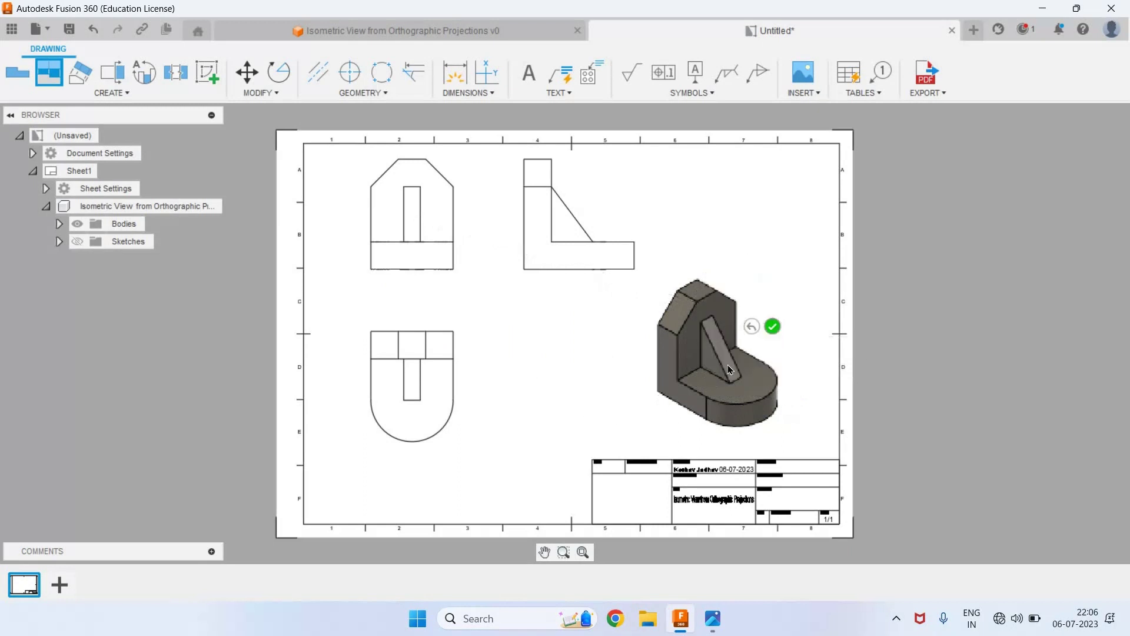
# Step: Try the hidden-edge and shaded styles on the isometric view, and set its style to visible edges only
pyautogui.doubleClick(691, 360)
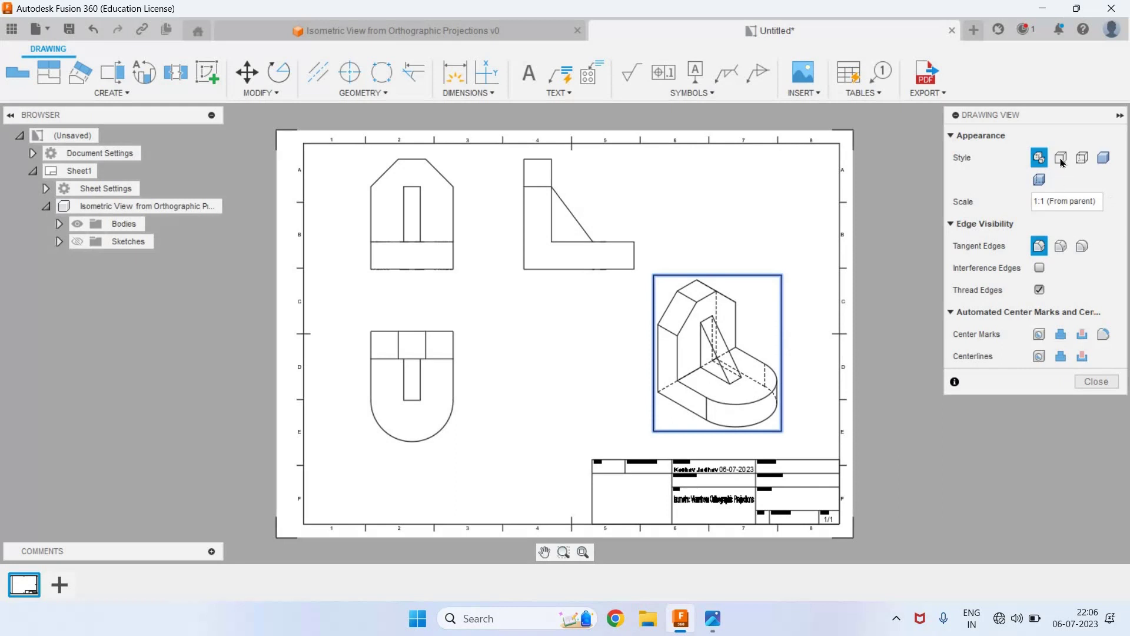
pyautogui.click(1061, 159)
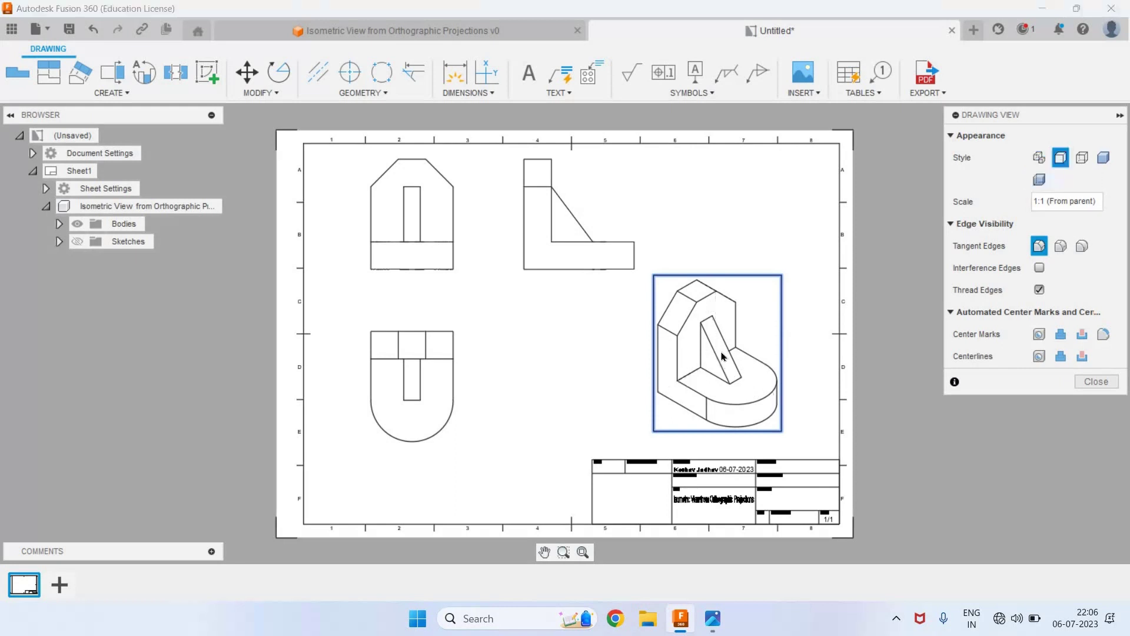
pyautogui.click(1081, 159)
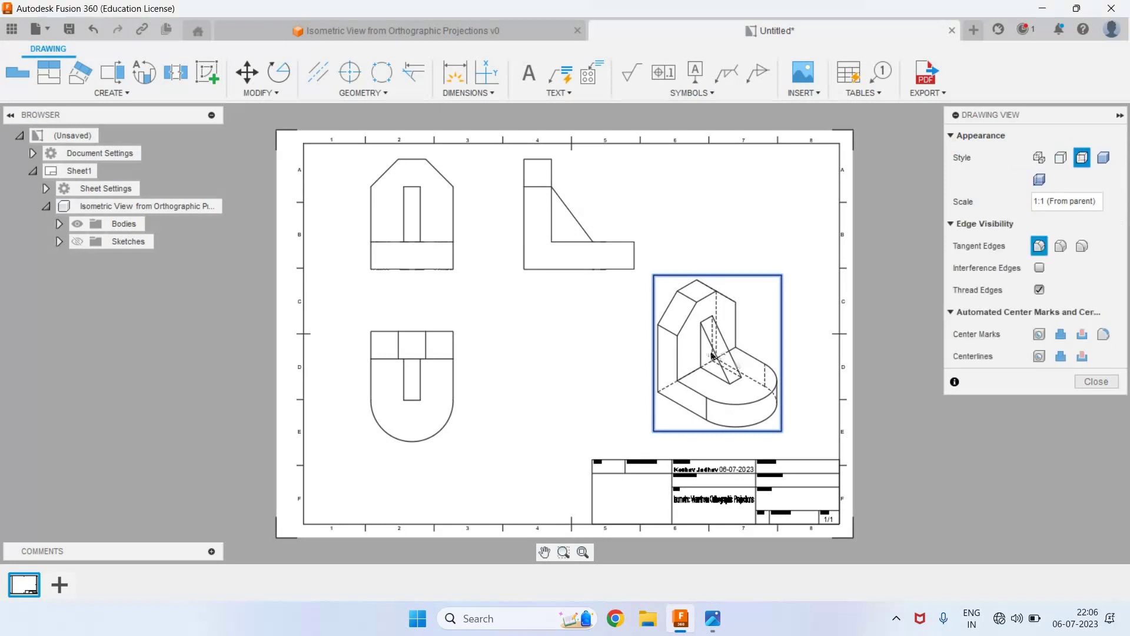
pyautogui.click(1104, 158)
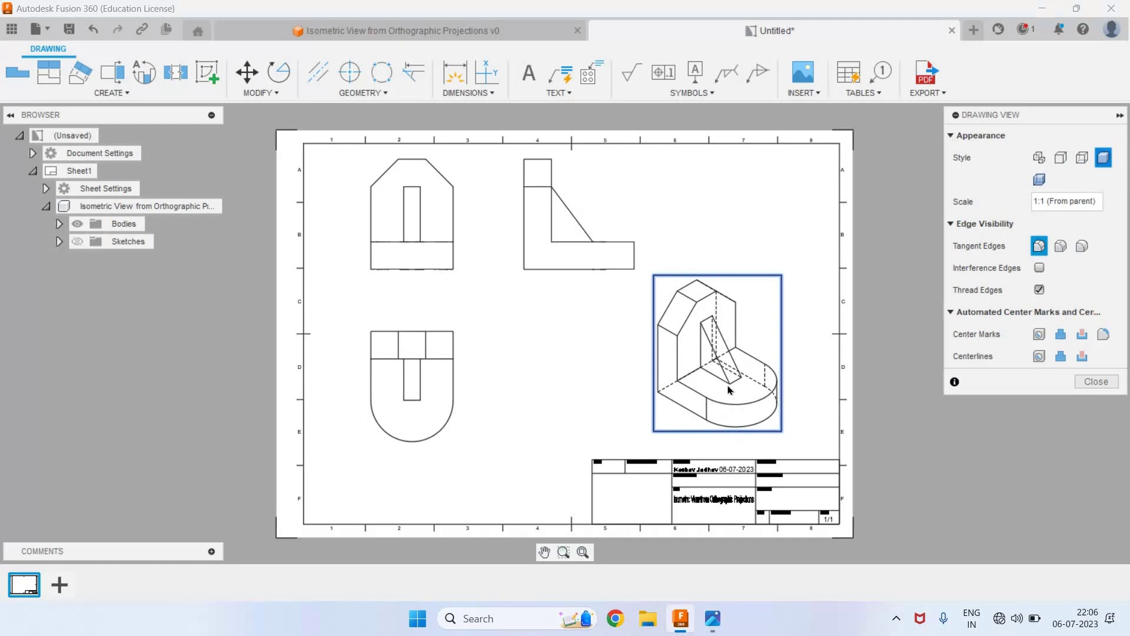
pyautogui.click(1061, 159)
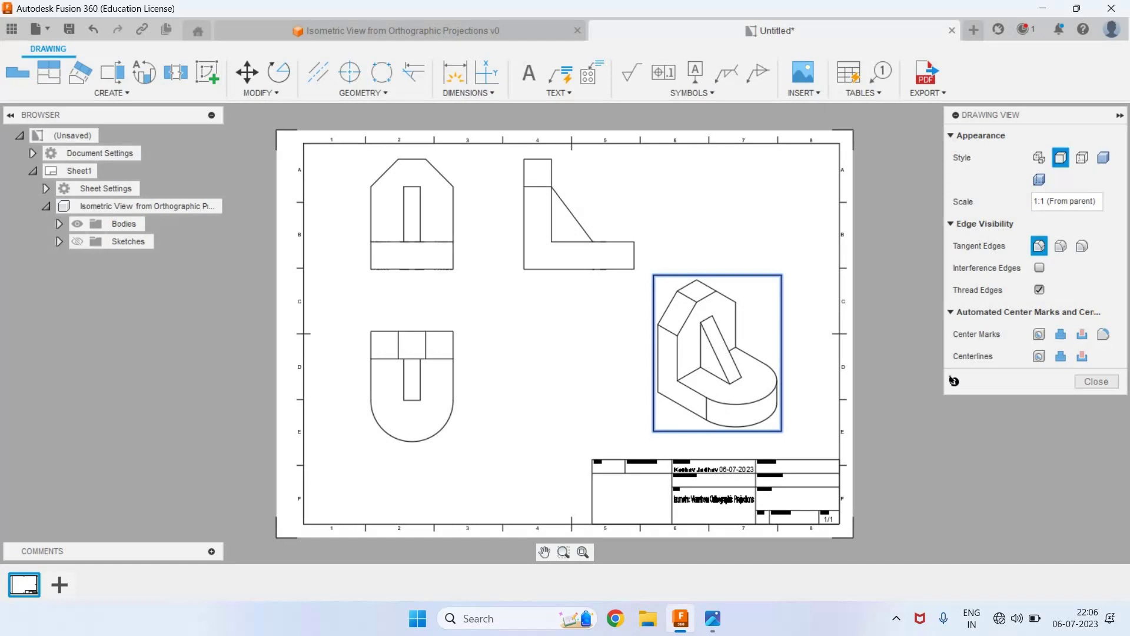
pyautogui.click(1106, 384)
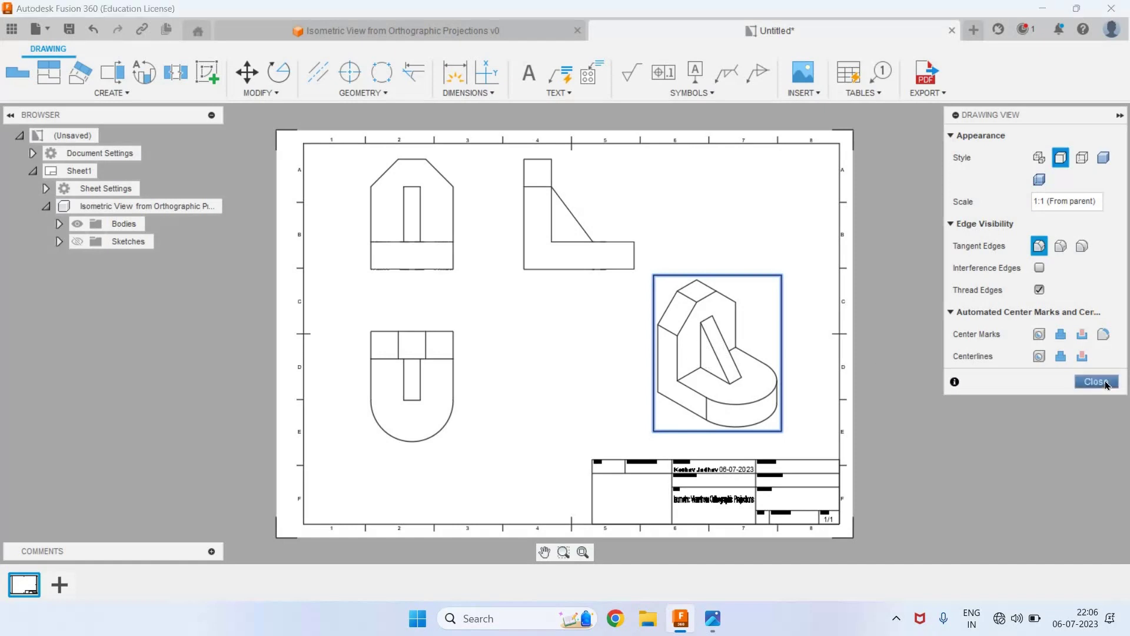
# Step: Compare the sheet with the reference drawing and dimension the radius of the base's rounded end in the top view
pyautogui.hotkey('alt', 'Tab')
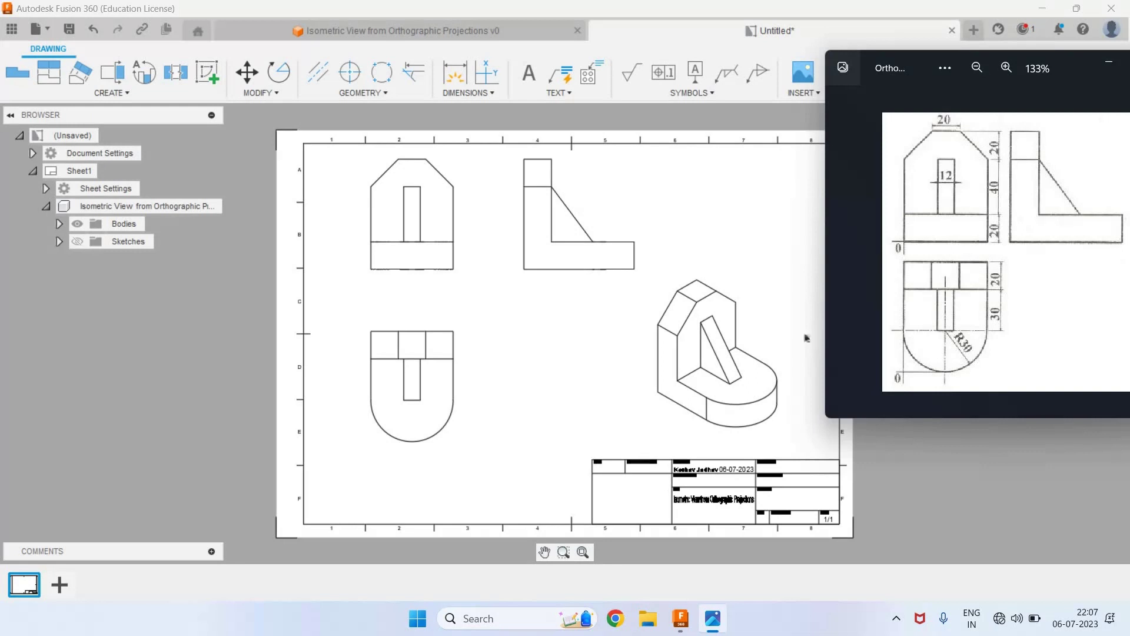
pyautogui.click(806, 338)
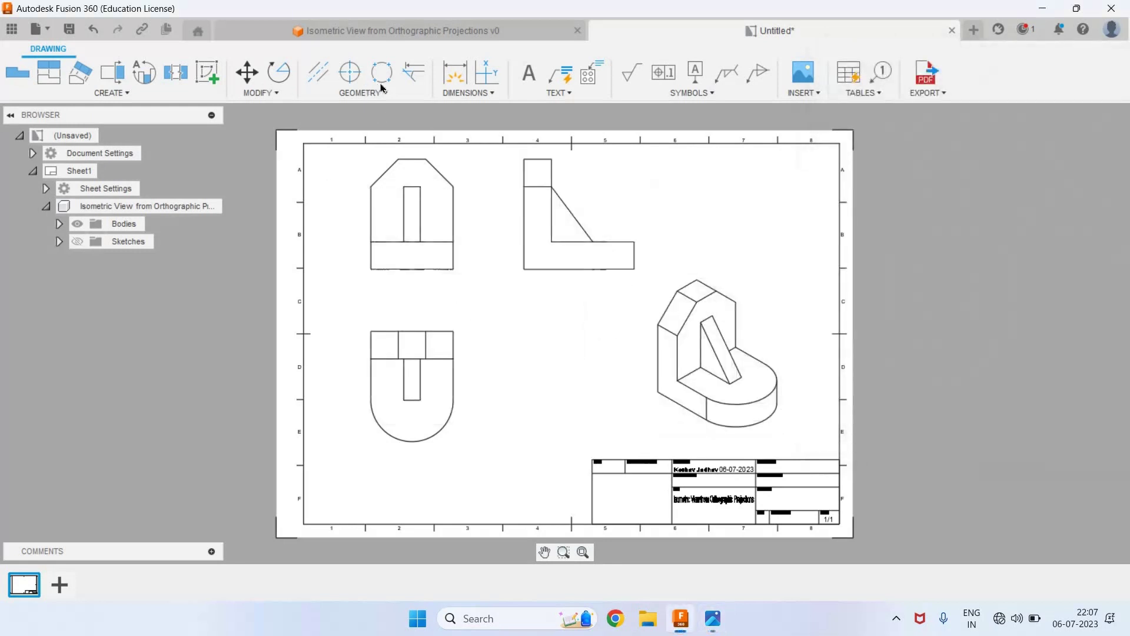
pyautogui.scroll(1, 430, 277)
pyautogui.press('d')
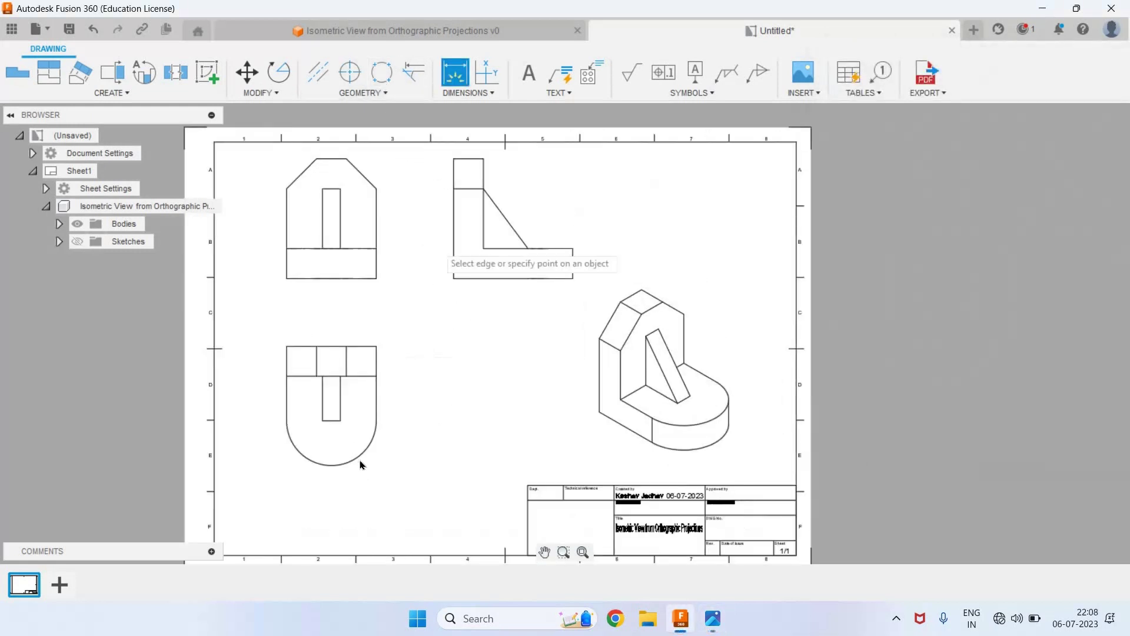
pyautogui.click(386, 459)
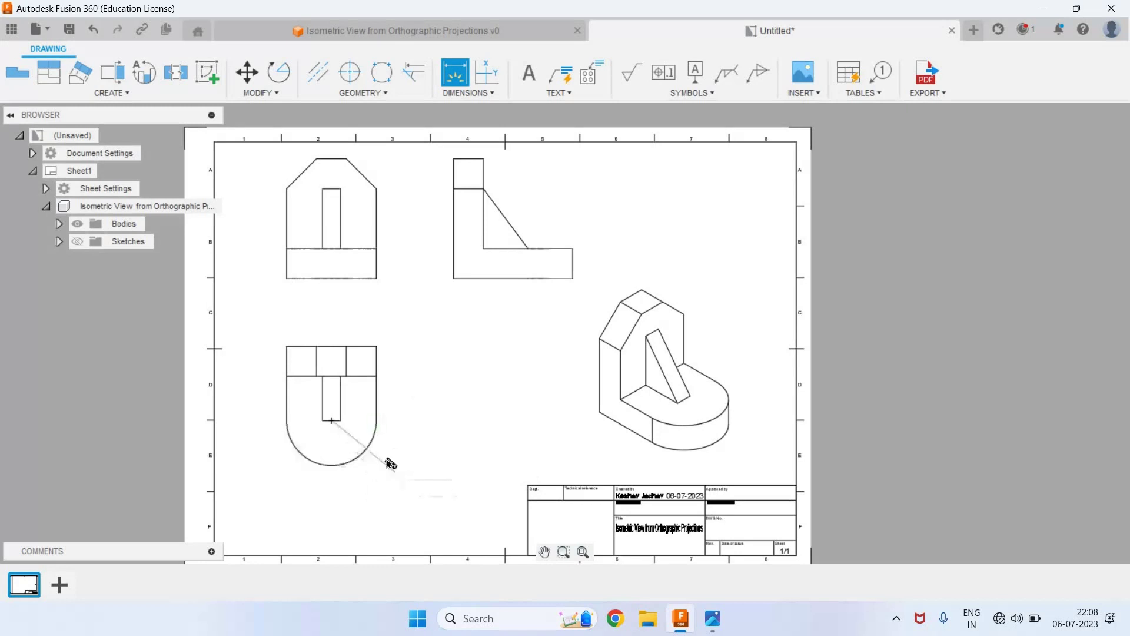
pyautogui.click(383, 454)
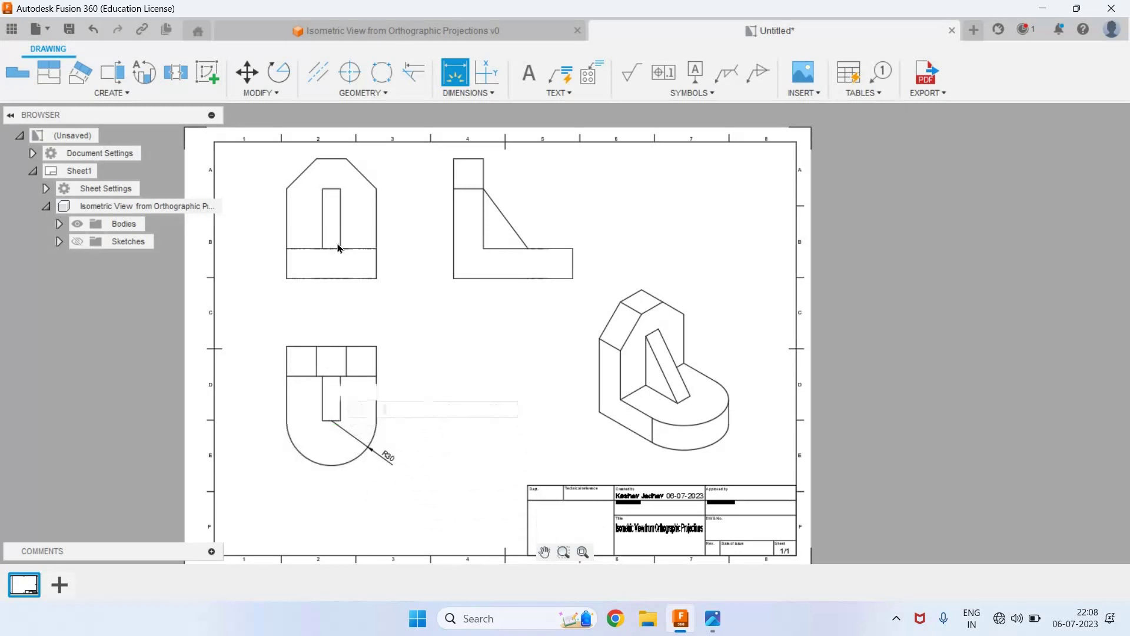
# Step: Dimension the base thickness, the plate's straight side and the sloped corner's vertical height in line beside the front view
pyautogui.click(353, 261)
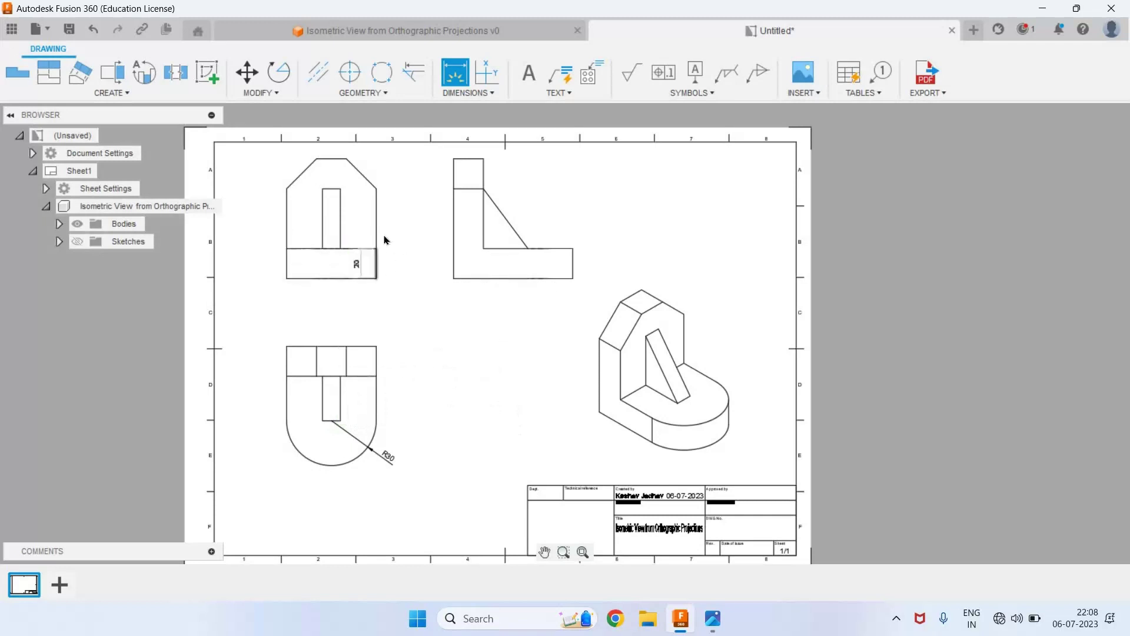
pyautogui.click(388, 262)
pyautogui.click(377, 225)
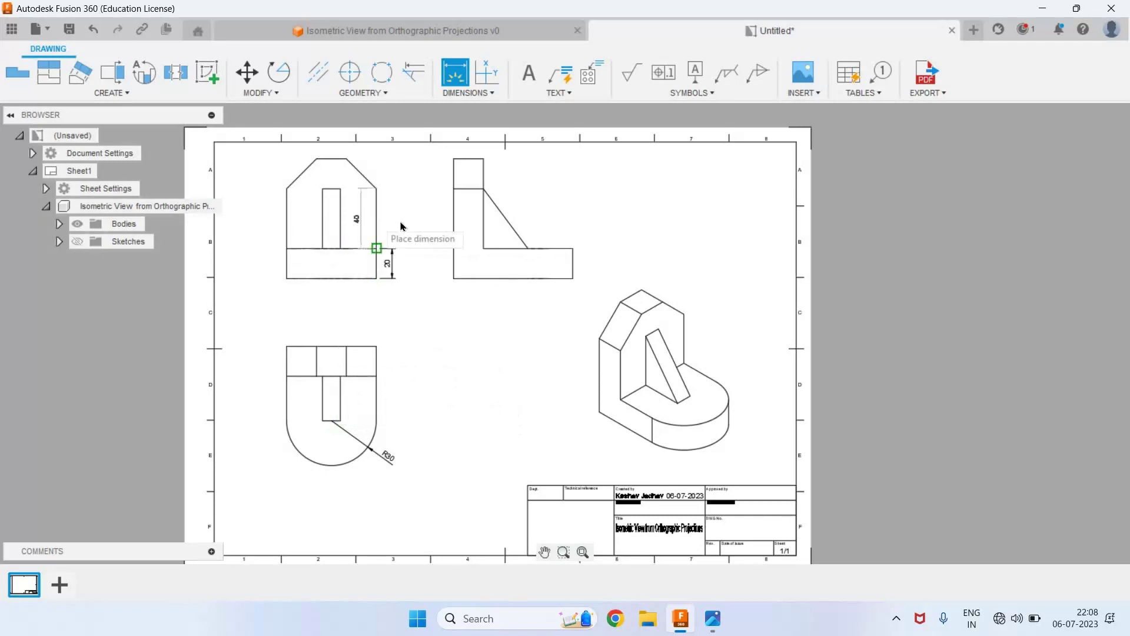
pyautogui.click(392, 219)
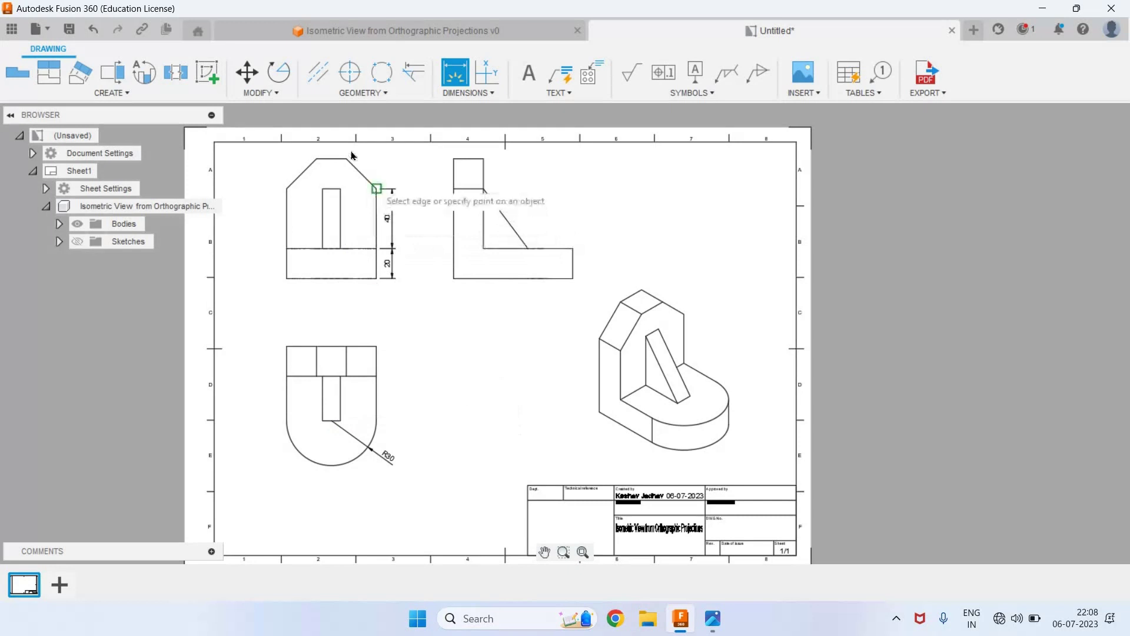
pyautogui.click(376, 187)
pyautogui.click(347, 158)
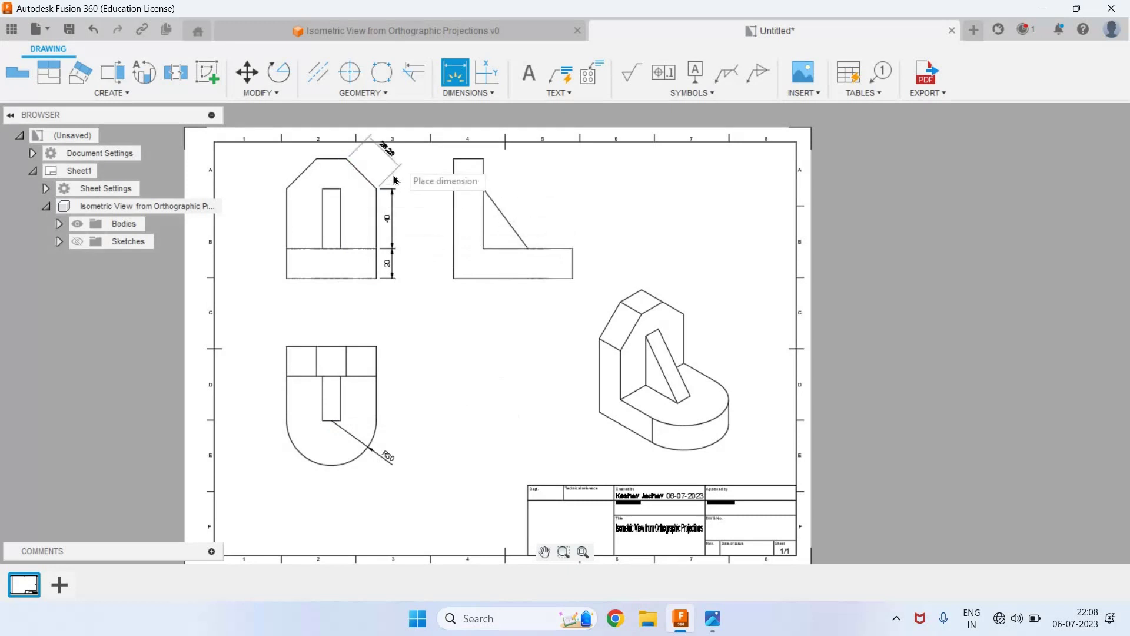
pyautogui.click(392, 176)
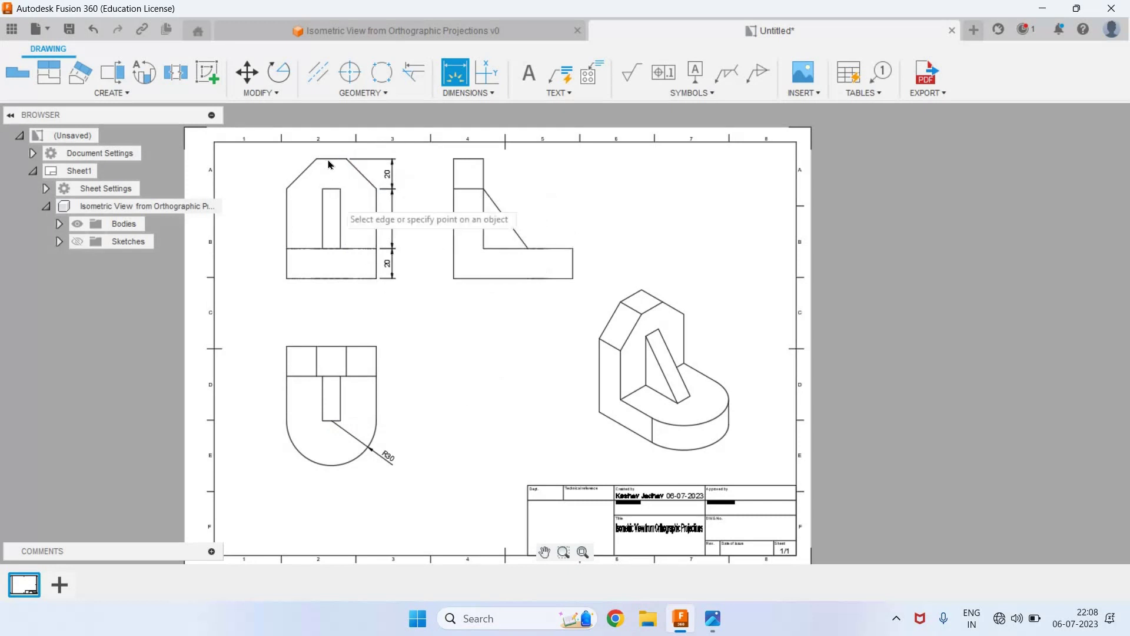
# Step: Dimension the width of the plate's flat upper face above the top view
pyautogui.click(317, 346)
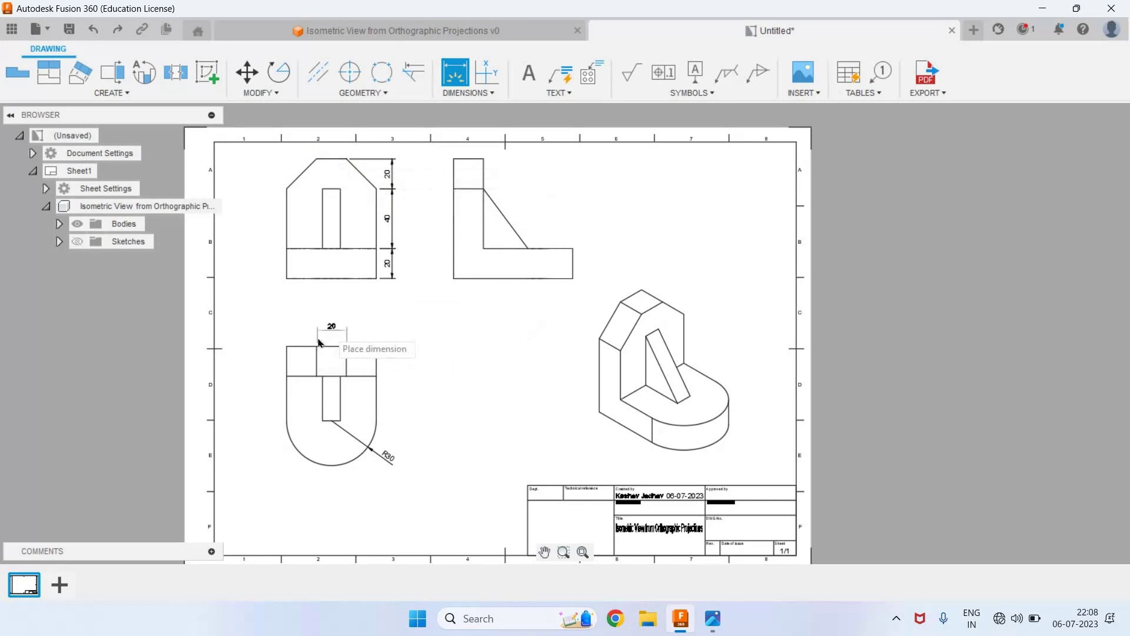
pyautogui.click(318, 343)
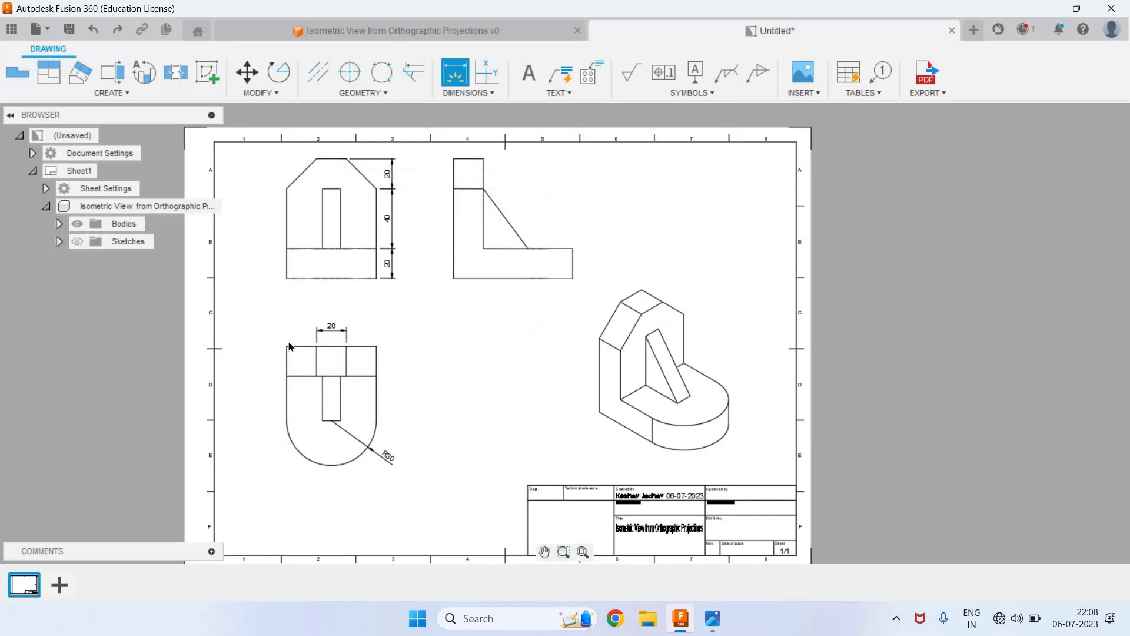
# Step: Dimension the upright plate's thickness and the base's straight side in line beside the top view
pyautogui.click(378, 361)
pyautogui.click(390, 362)
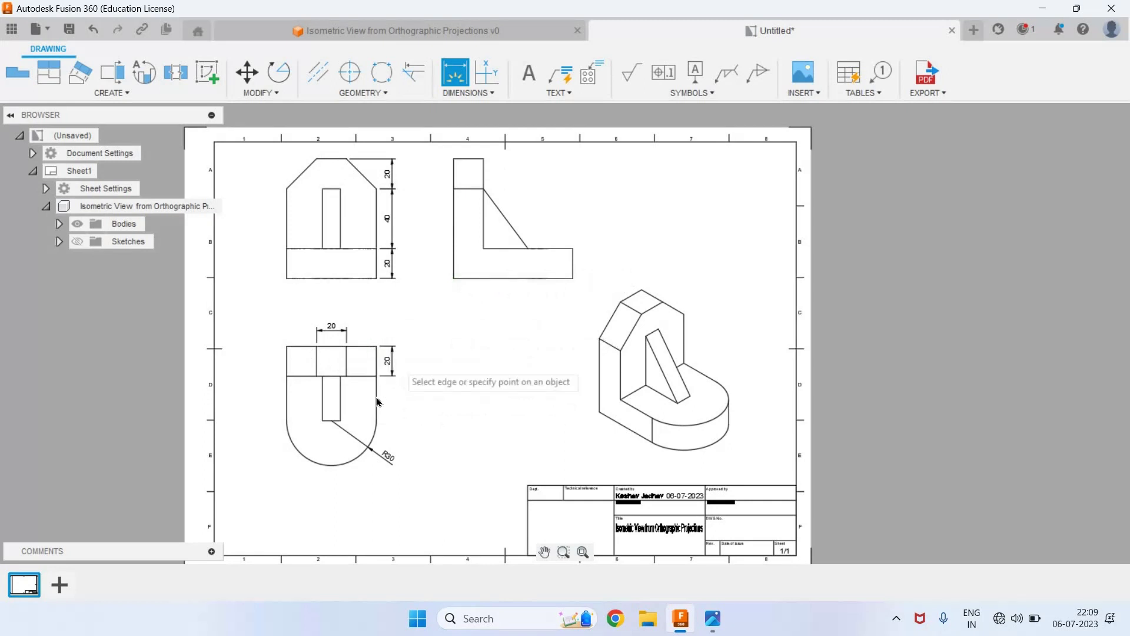
pyautogui.click(376, 402)
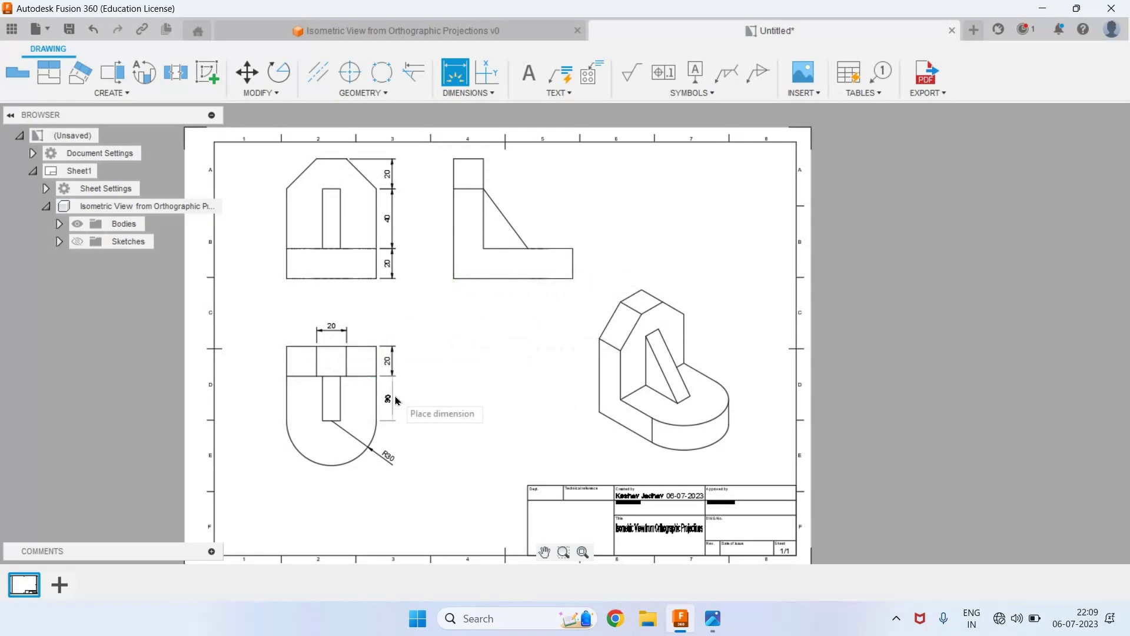
pyautogui.click(396, 401)
# Step: Dimension the rib's width at its foot, placing the dimension below the front view
pyautogui.scroll(2, 394, 399)
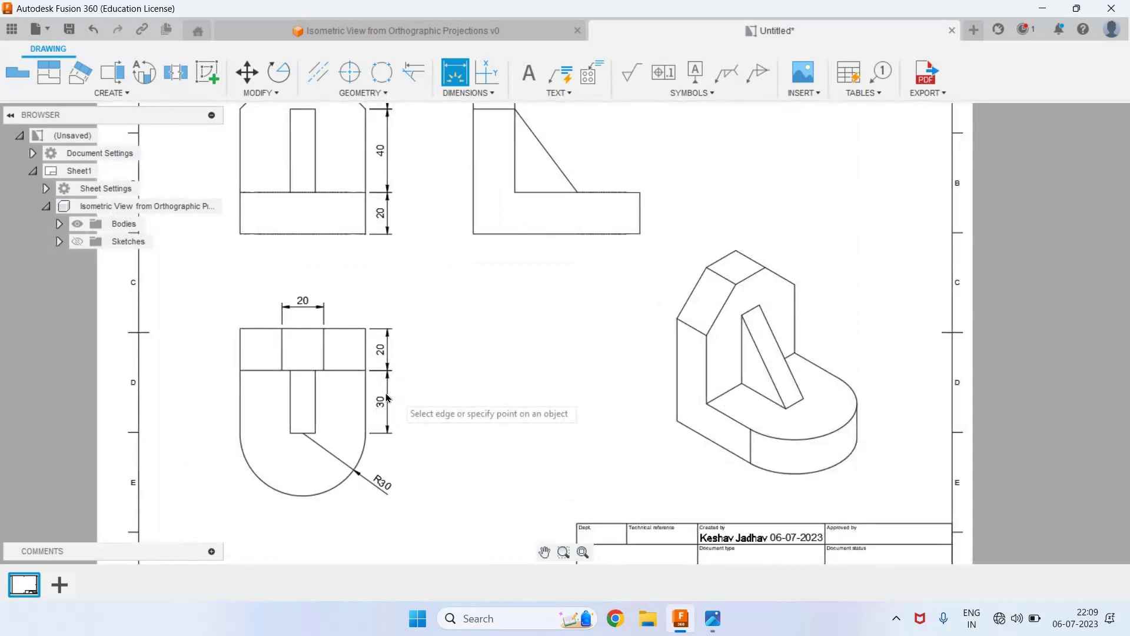
pyautogui.click(290, 192)
pyautogui.click(315, 192)
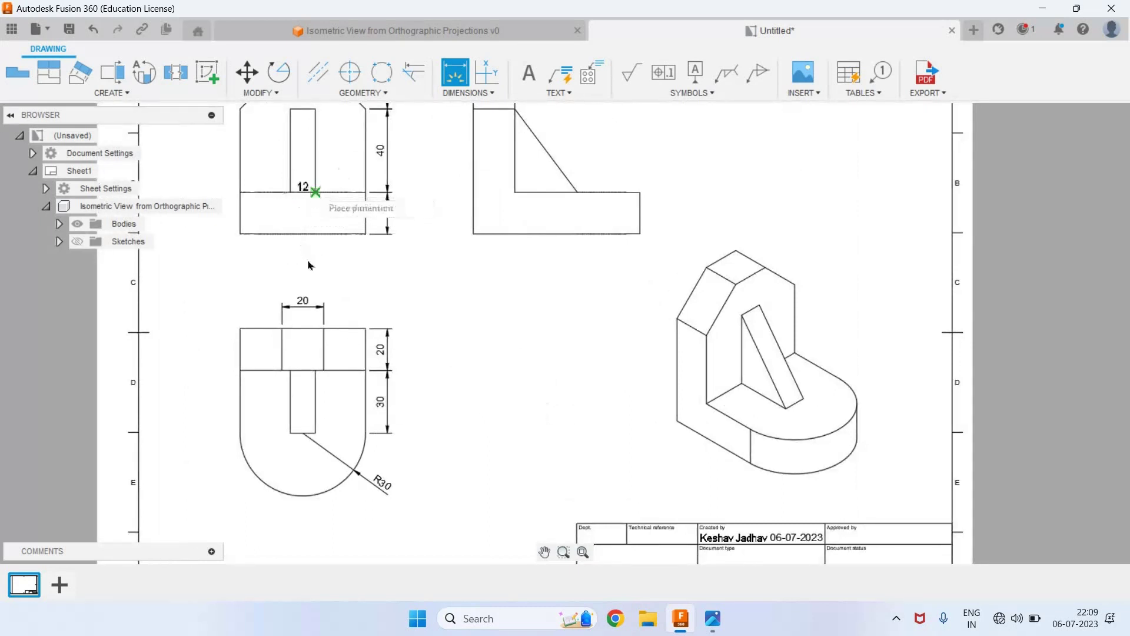
pyautogui.click(305, 256)
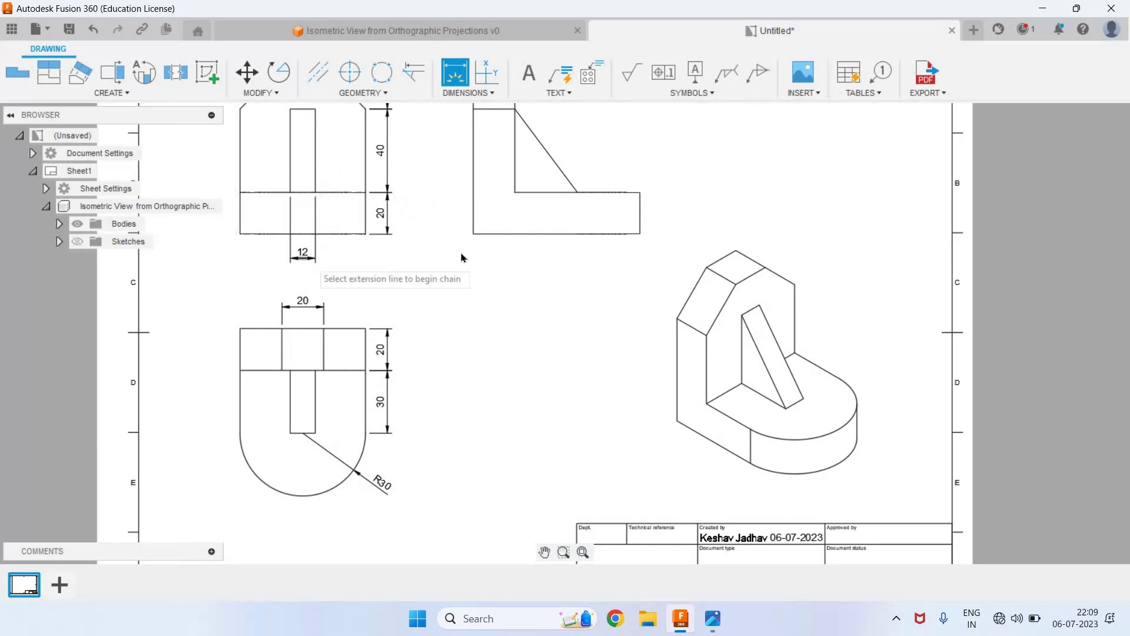
# Step: Export all sheets with lineweights to the desktop as a PDF named "Isometeric View from orthographic Views"
pyautogui.scroll(-3, 470, 388)
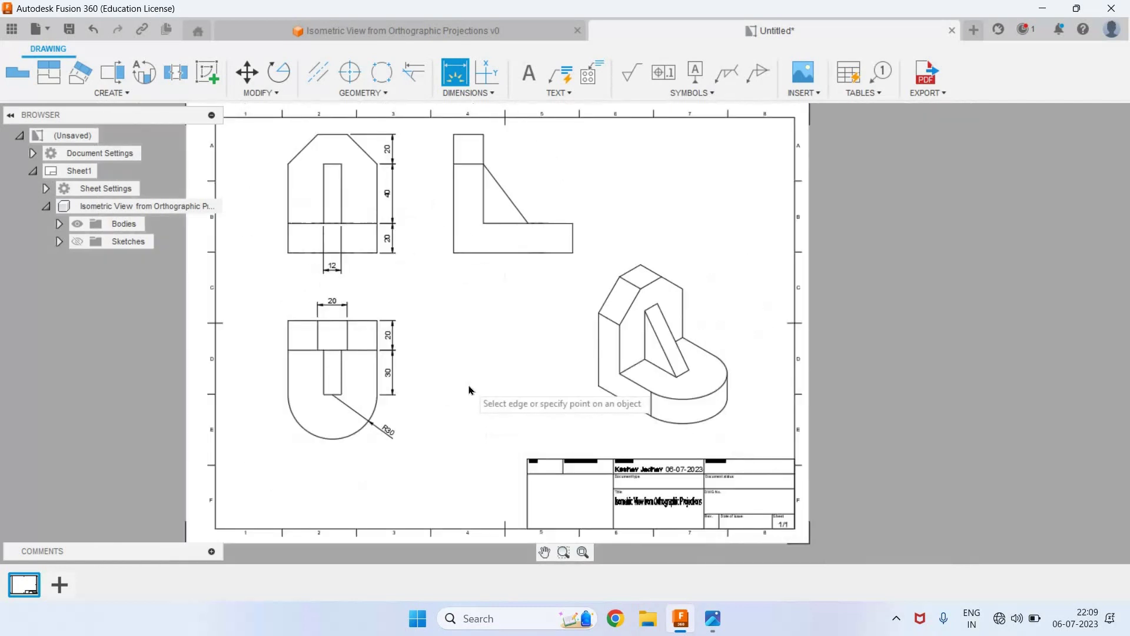
pyautogui.click(928, 94)
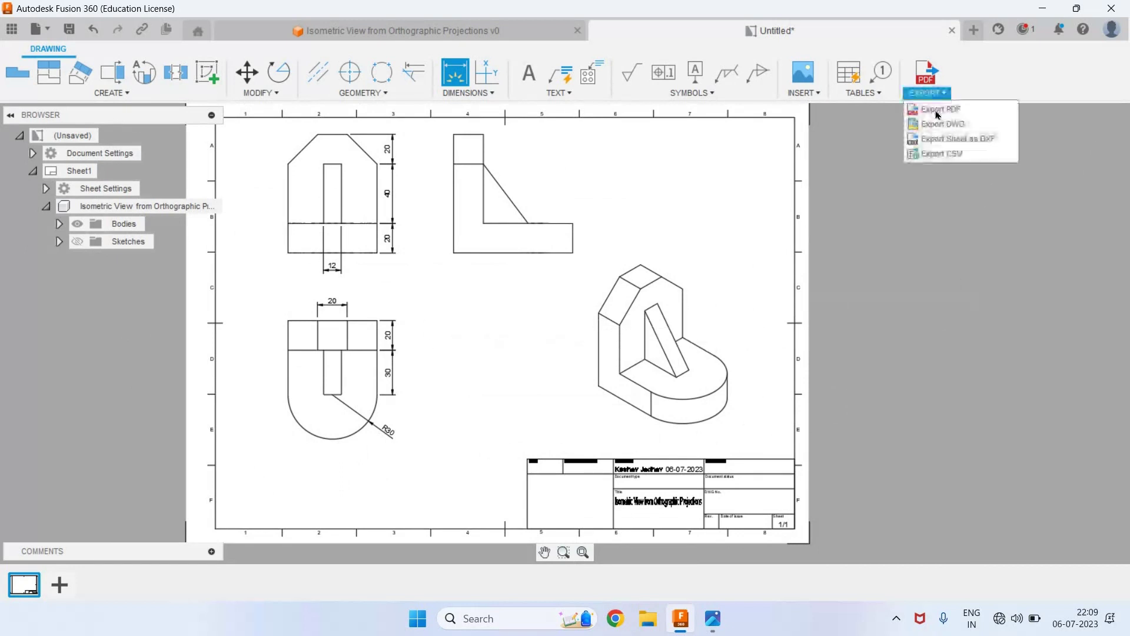
pyautogui.click(952, 112)
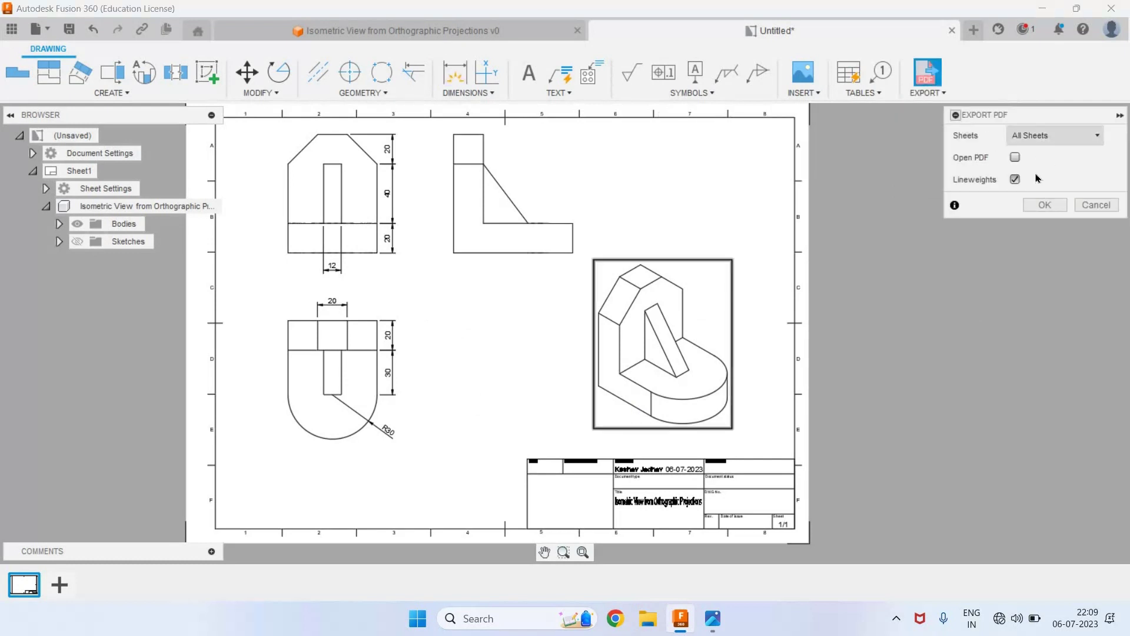
pyautogui.click(1045, 205)
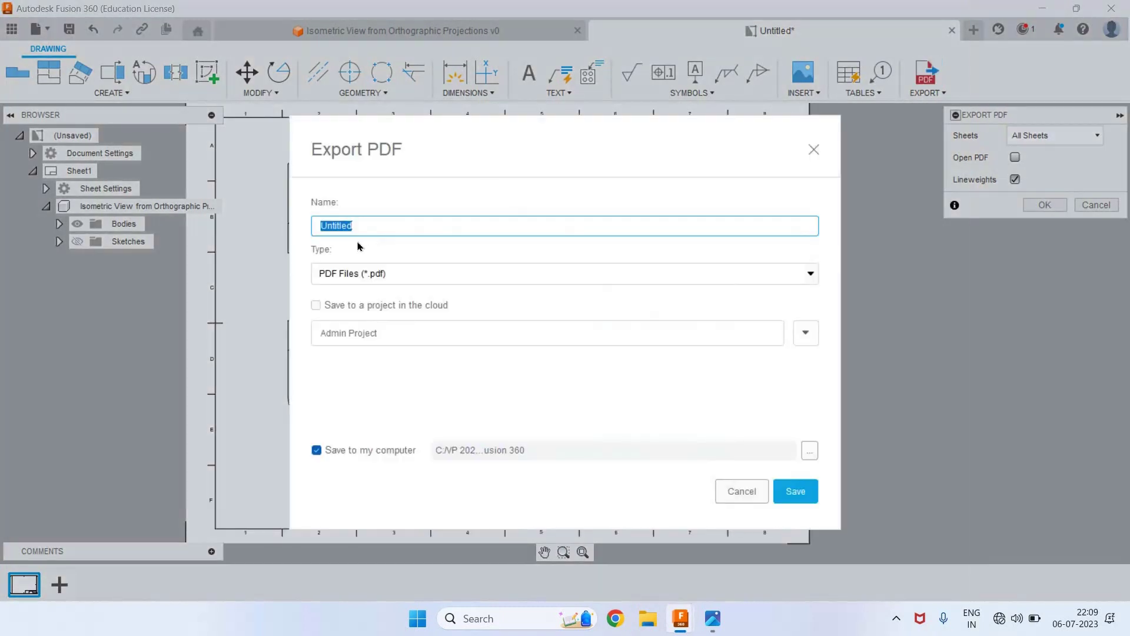
pyautogui.write('Is')
pyautogui.write('ometeric View from orthographic pro')
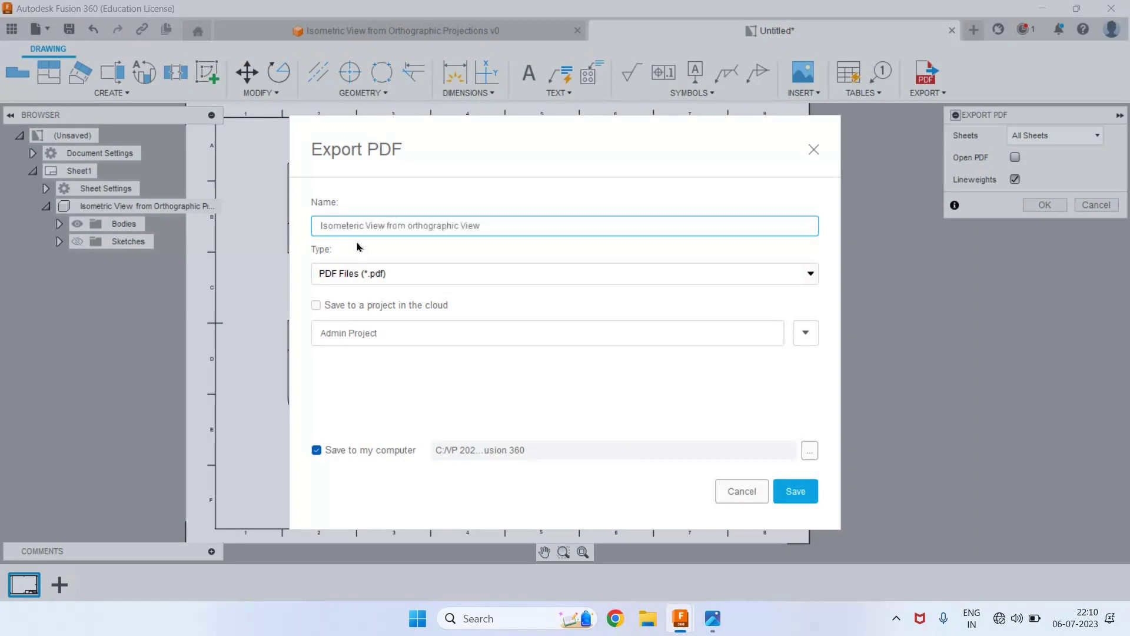
pyautogui.click(809, 451)
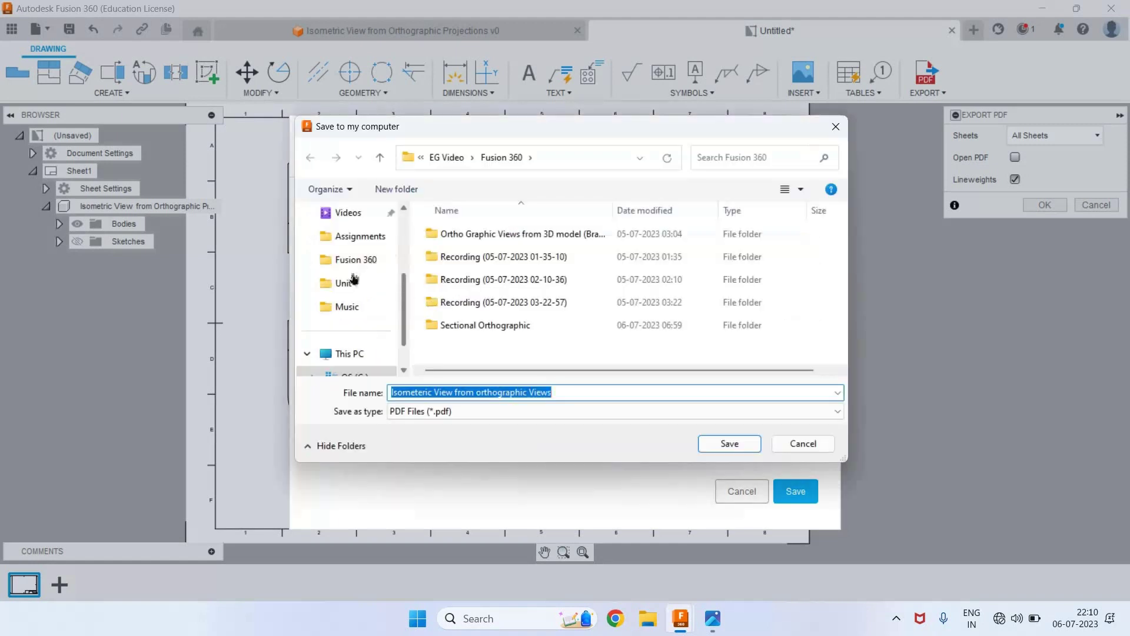
pyautogui.click(729, 443)
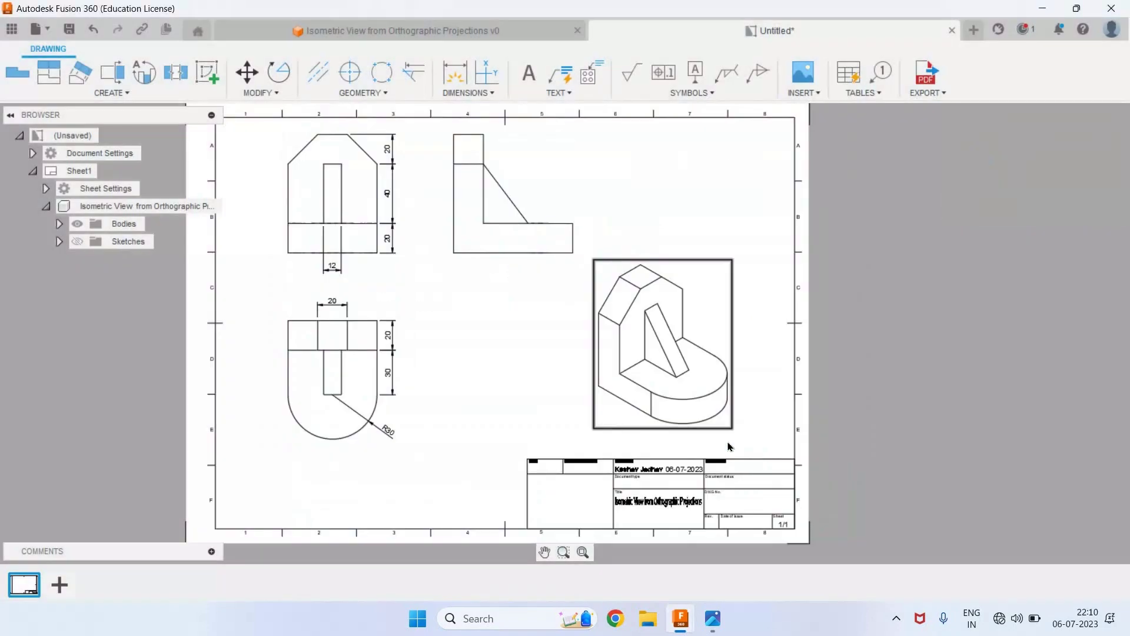
# Step: Switch to the desktop and open the exported PDF of the drawing
pyautogui.press('super+d')
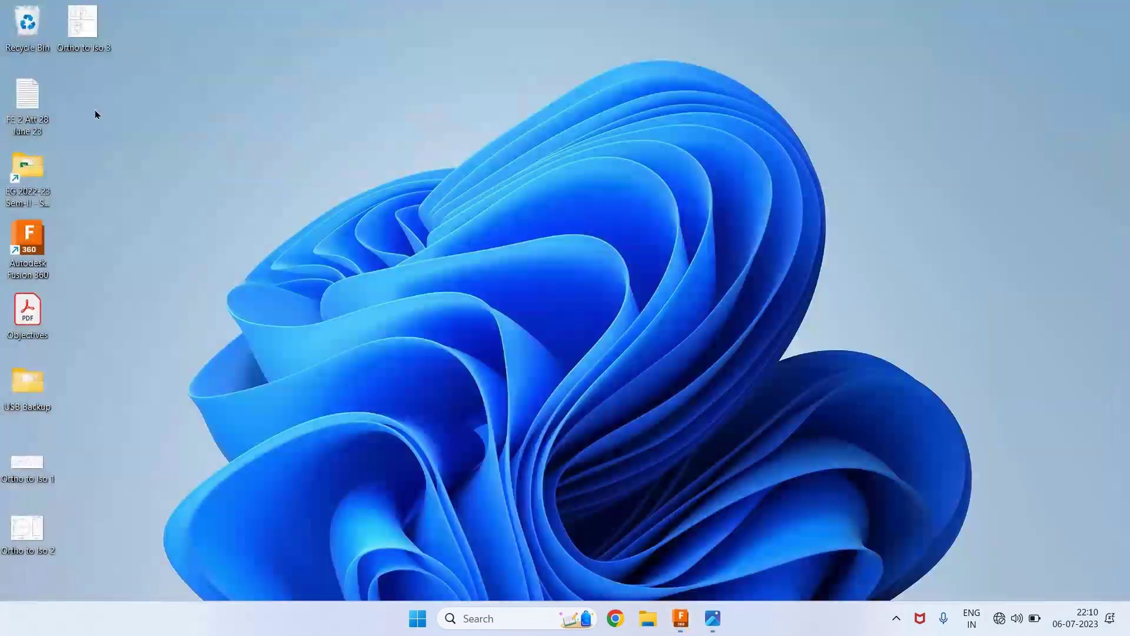
pyautogui.doubleClick(96, 114)
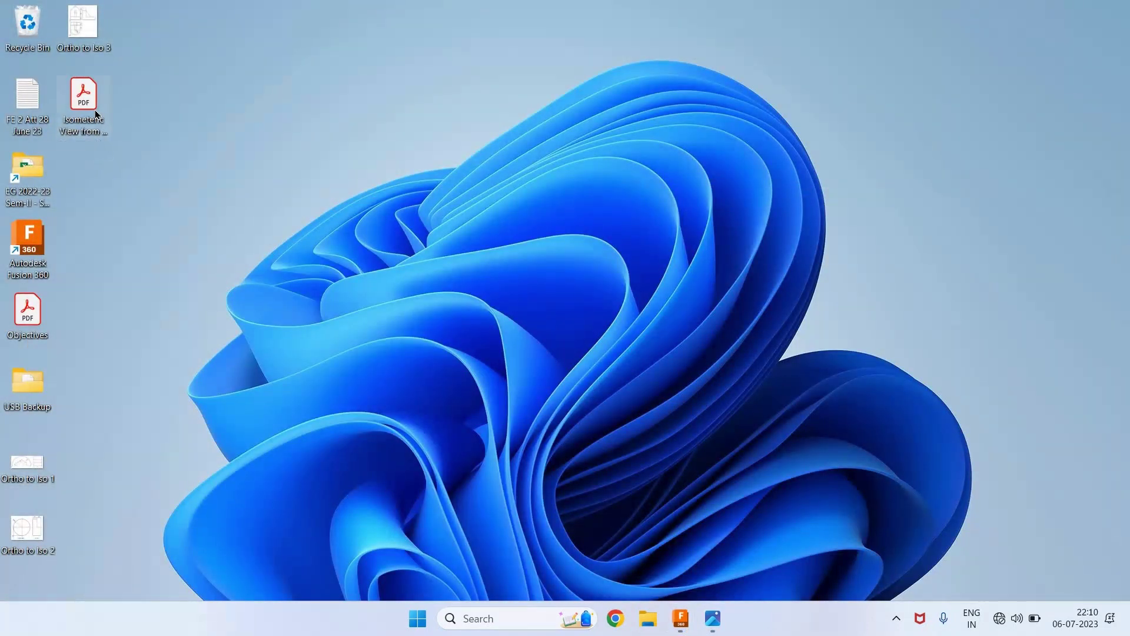